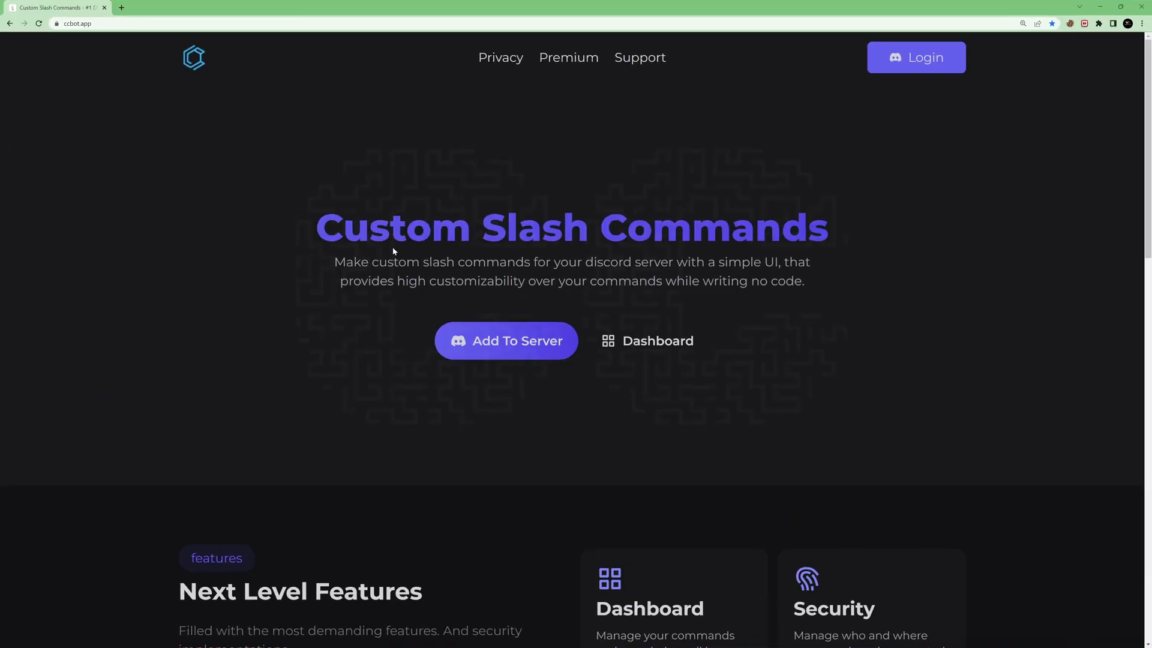
Step: Log in to ccbot.app with Discord and authorize Slash Commands to access the account
{"action": "left_click", "coordinate": [95, 24]}
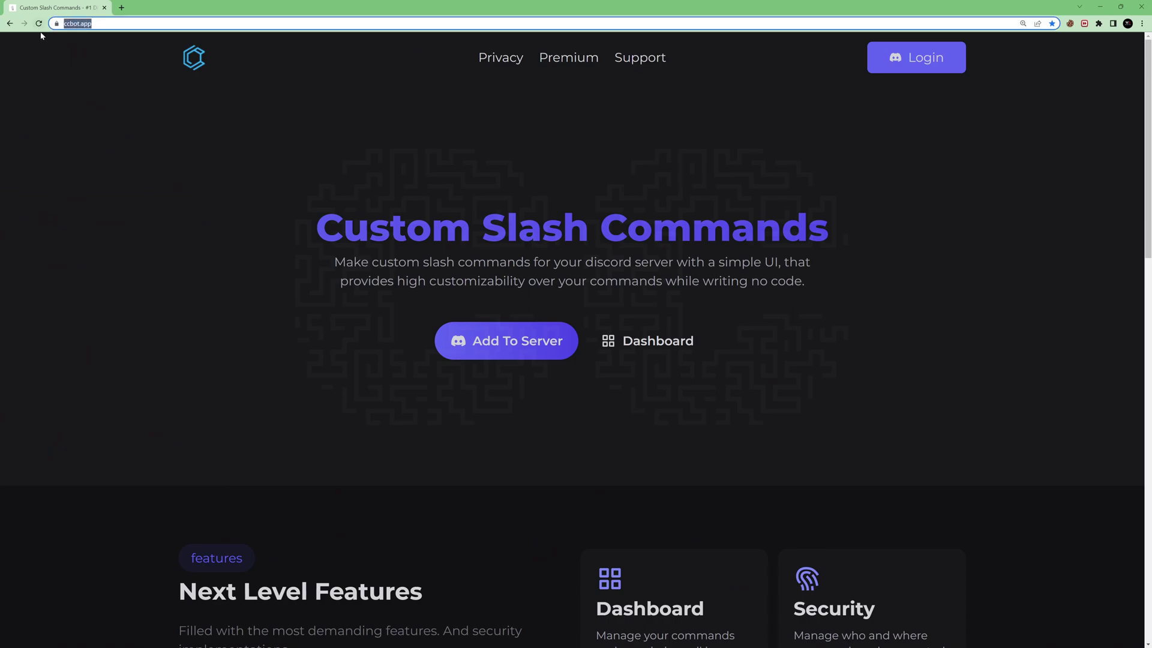
{"action": "left_click", "coordinate": [102, 24]}
{"action": "left_click", "coordinate": [924, 58]}
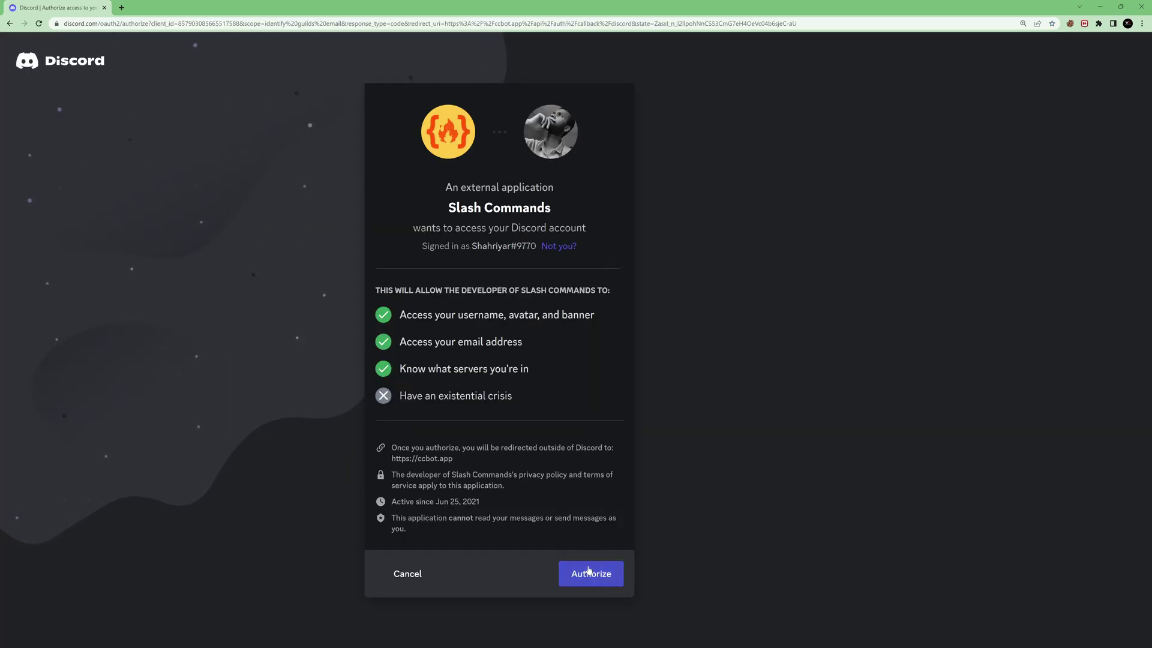
{"action": "left_click", "coordinate": [588, 571]}
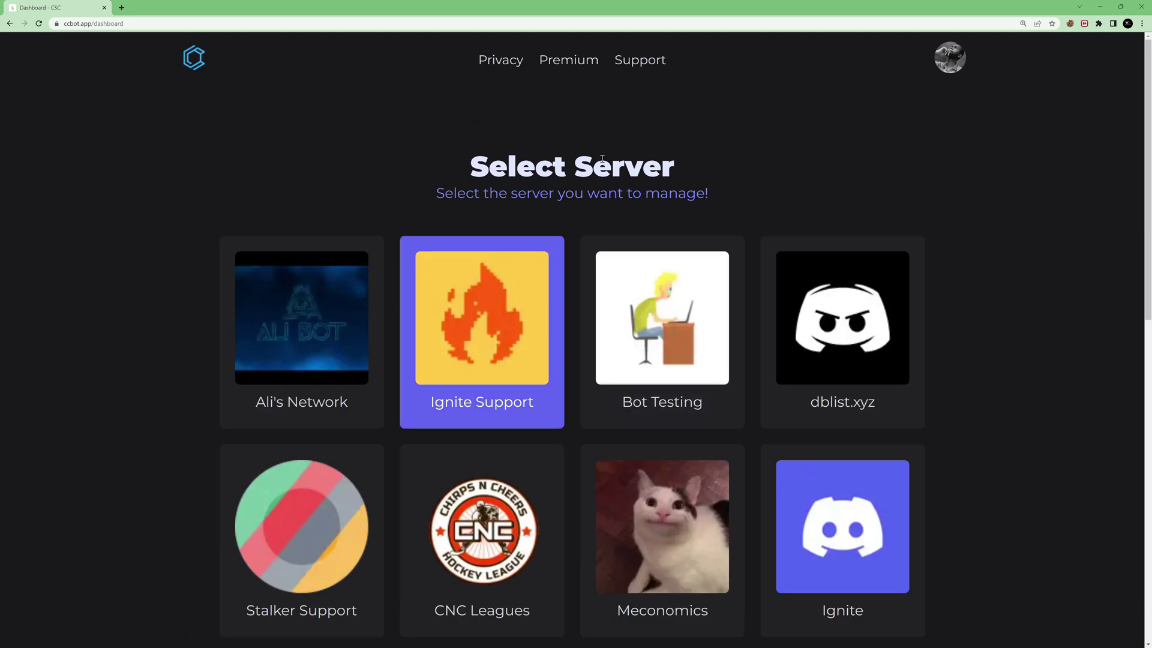
Step: Choose the Ignite Support server to manage and open its dashboard
{"action": "scroll", "coordinate": [653, 198], "scroll_direction": "down", "scroll_amount": 2}
{"action": "scroll", "coordinate": [702, 239], "scroll_direction": "up", "scroll_amount": 3}
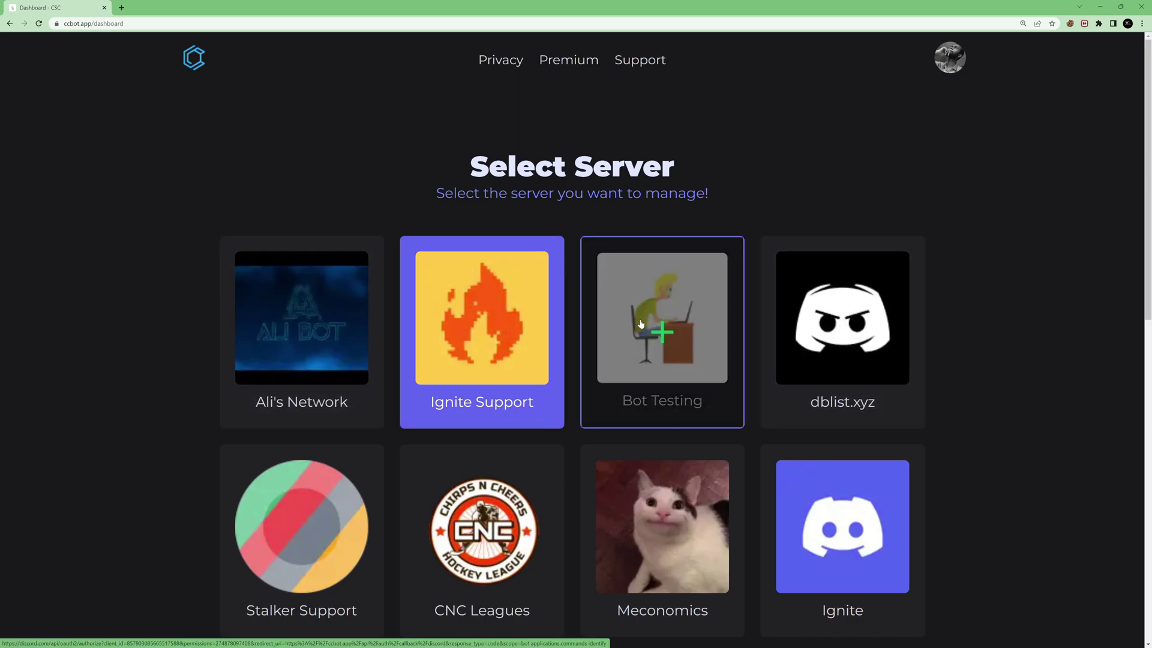
{"action": "left_click", "coordinate": [488, 311]}
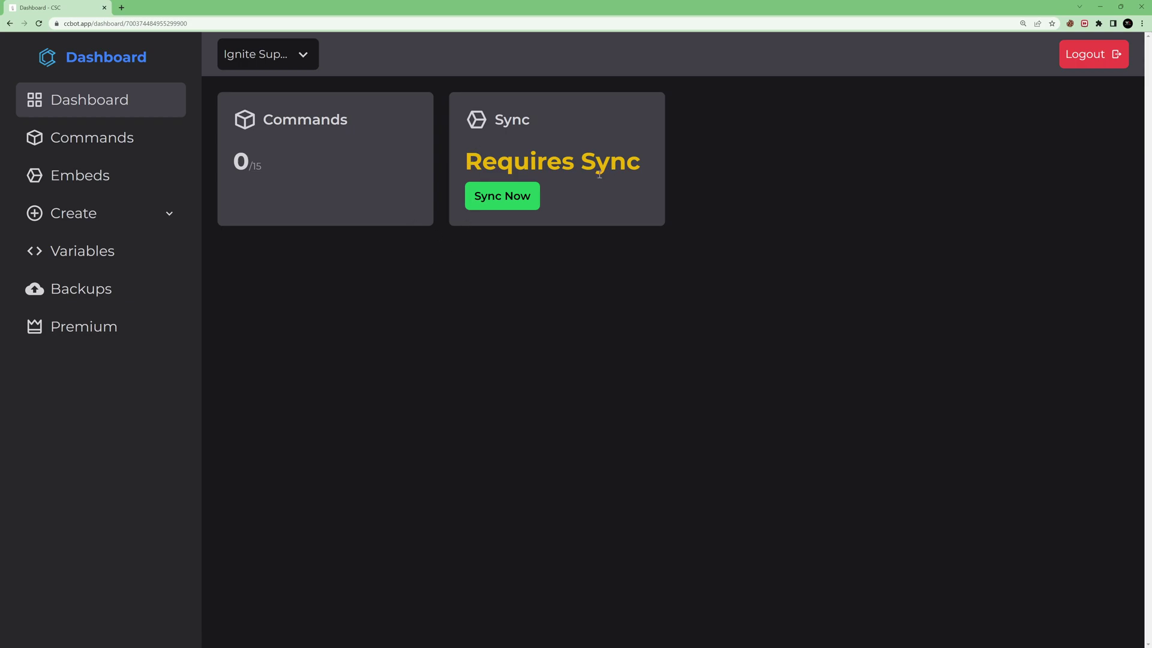
{"action": "left_click_drag", "start_coordinate": [236, 161], "coordinate": [300, 162]}
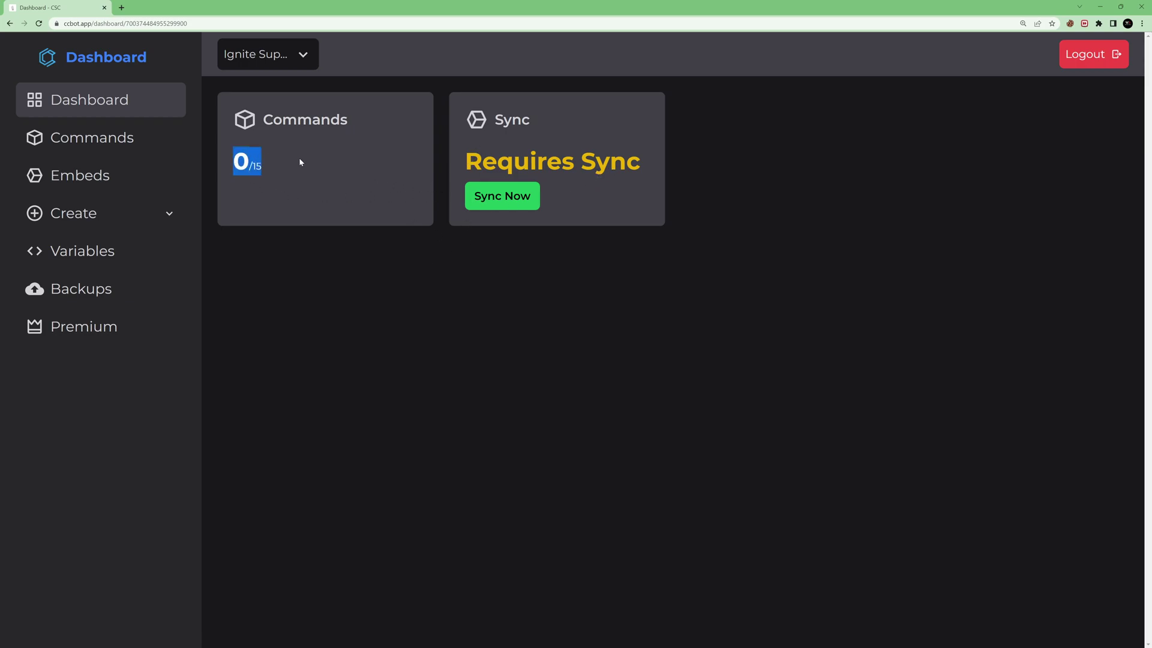
Step: Start a new command named "hello" with the description "This comman says hello"
{"action": "left_click", "coordinate": [60, 138]}
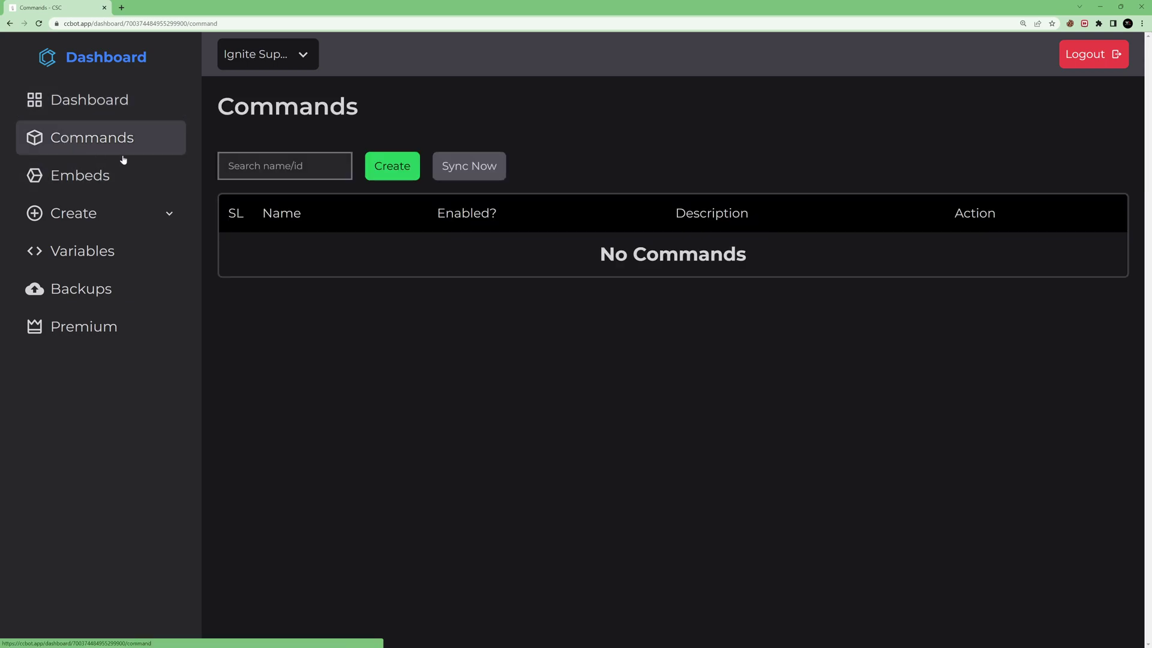
{"action": "left_click", "coordinate": [392, 166]}
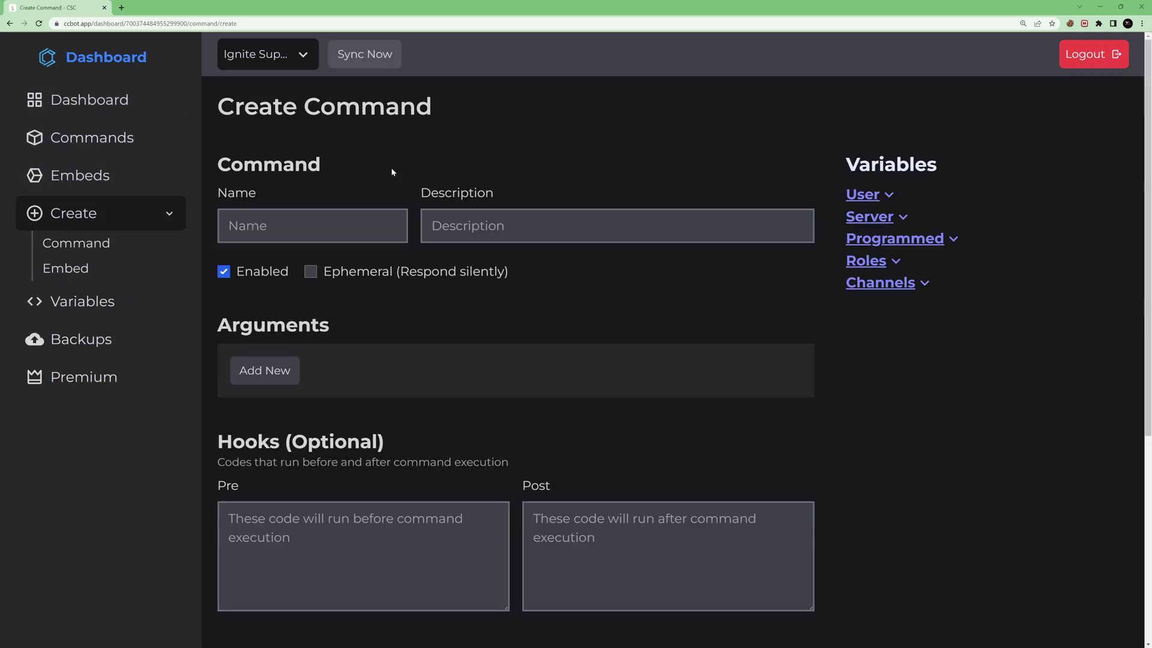
{"action": "left_click", "coordinate": [336, 228]}
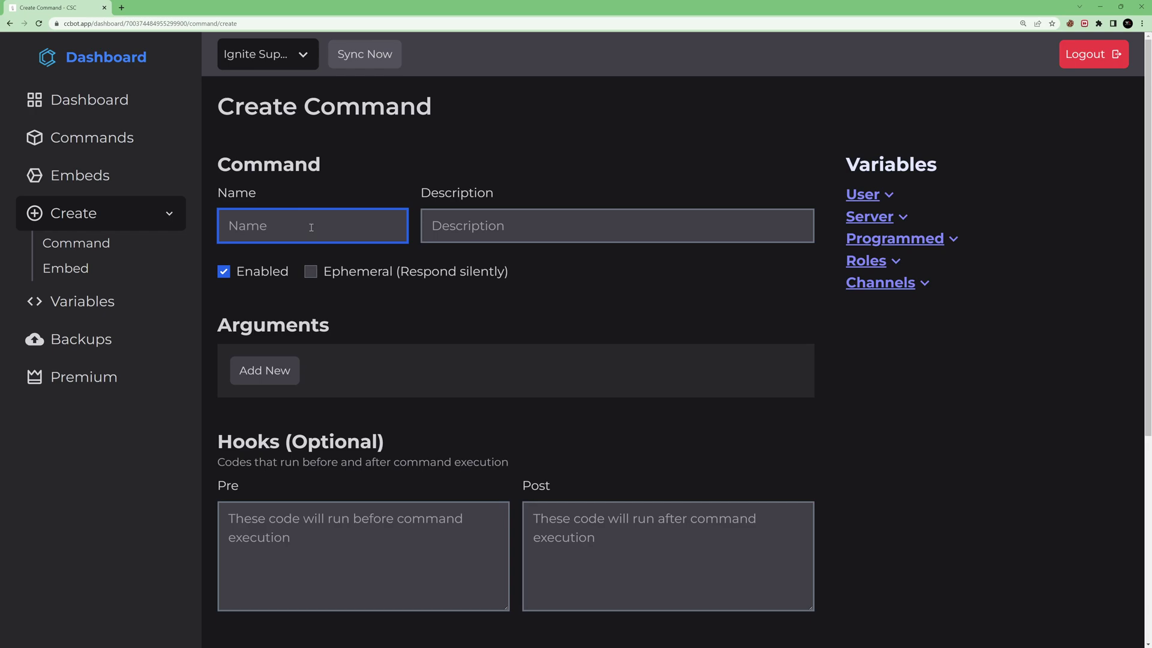
{"action": "type", "text": "hello"}
{"action": "left_click", "coordinate": [706, 222]}
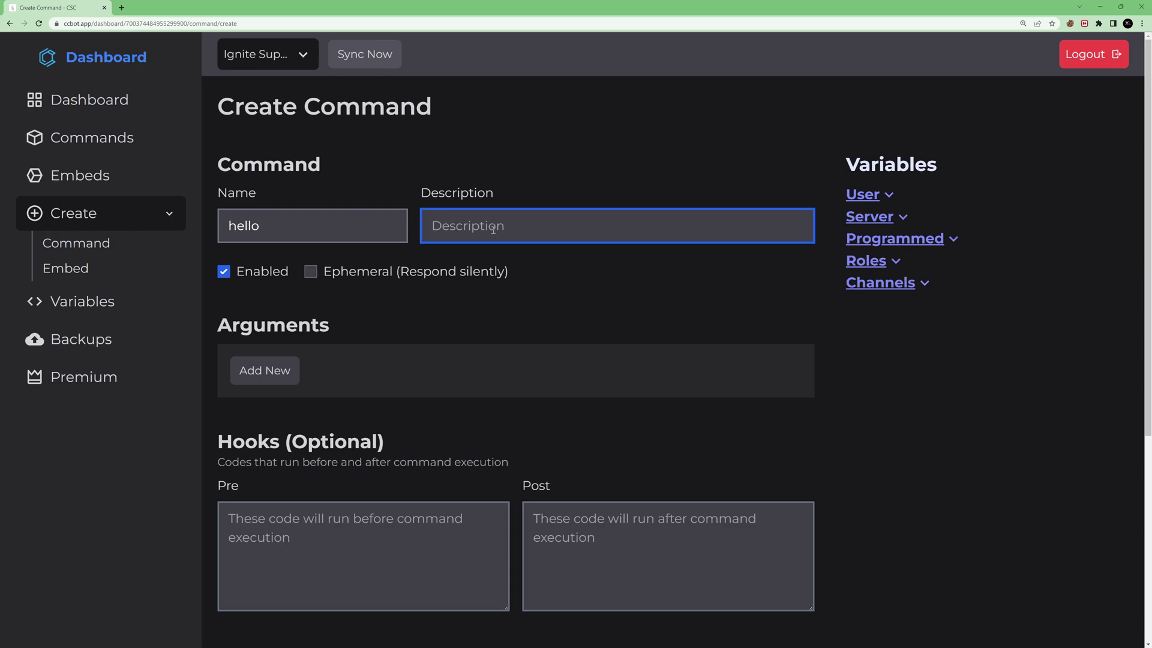
{"action": "type", "text": "This comman says hello"}
{"action": "scroll", "coordinate": [280, 301], "scroll_direction": "down", "scroll_amount": 2}
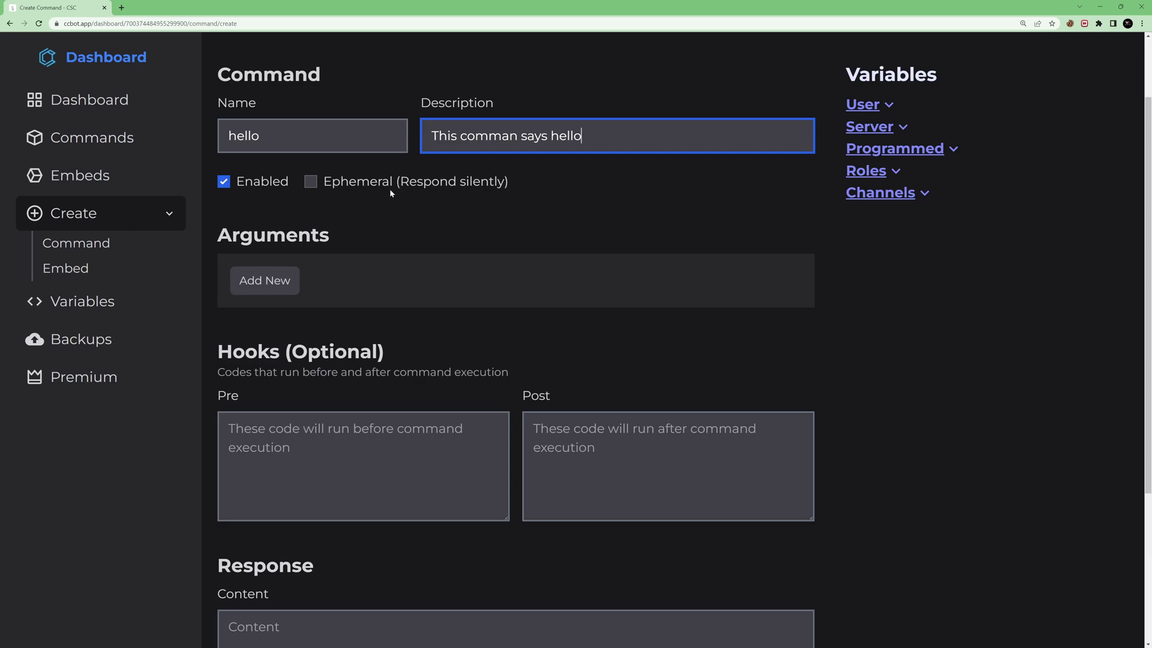
{"action": "double_click", "coordinate": [290, 133]}
{"action": "left_click", "coordinate": [278, 96]}
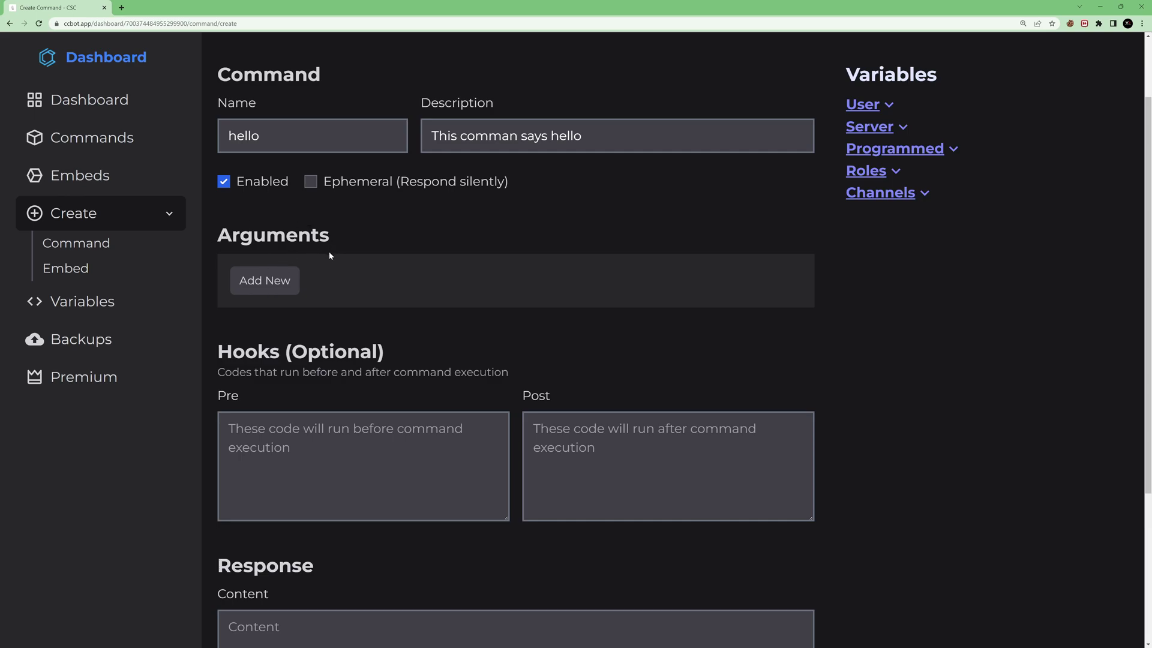
Step: Examine the new command's hooks, response content and embed selection options
{"action": "scroll", "coordinate": [274, 166], "scroll_direction": "down", "scroll_amount": 2}
{"action": "scroll", "coordinate": [321, 168], "scroll_direction": "down", "scroll_amount": 1}
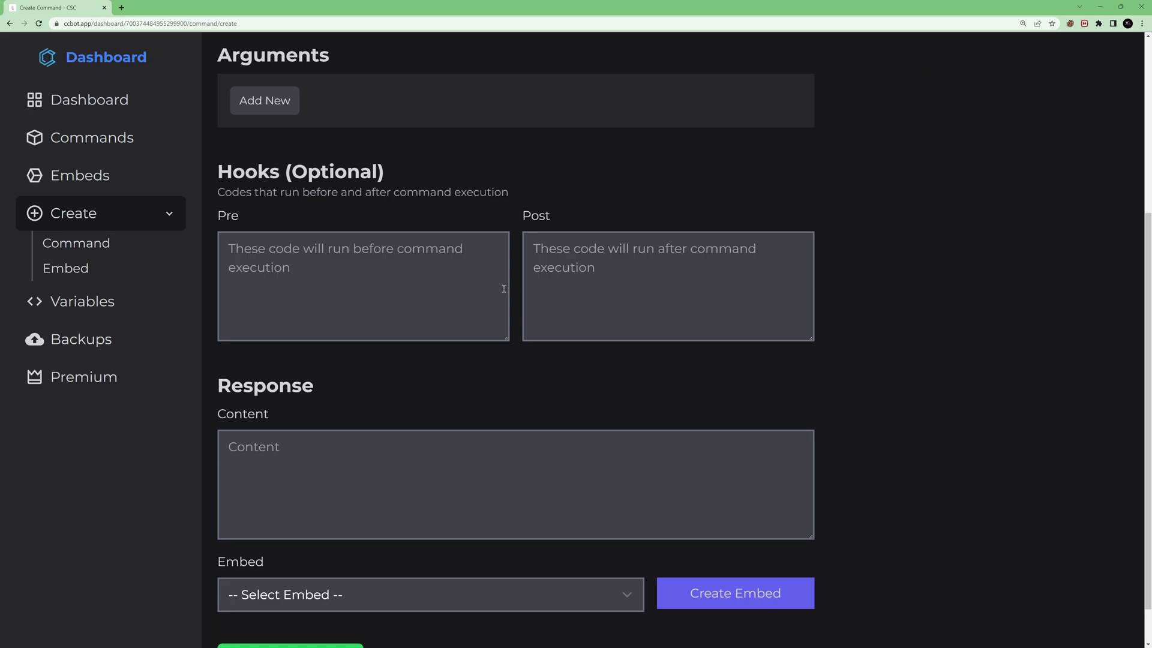
{"action": "scroll", "coordinate": [503, 288], "scroll_direction": "down", "scroll_amount": 1}
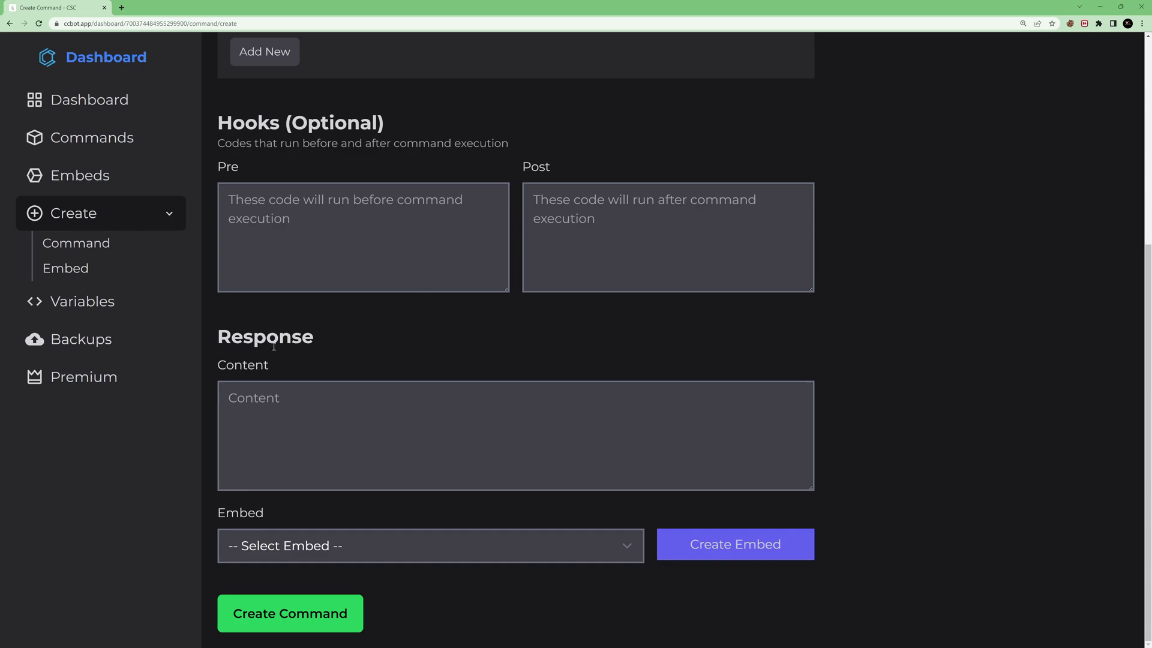
{"action": "left_click", "coordinate": [258, 399]}
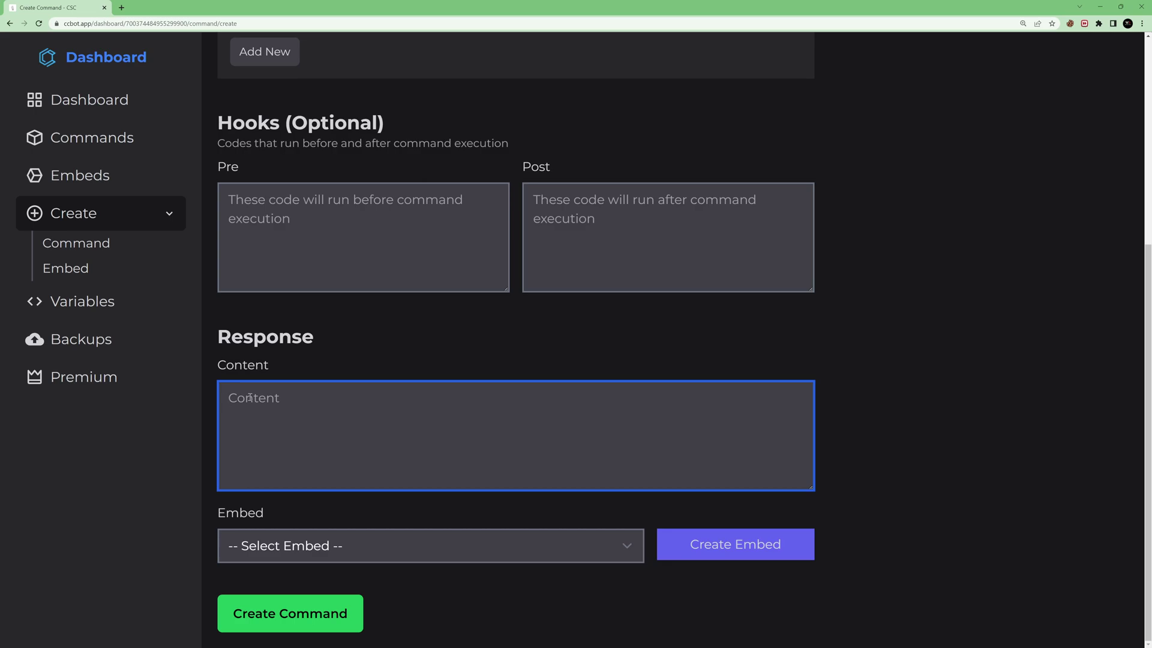
{"action": "left_click", "coordinate": [308, 551]}
{"action": "left_click", "coordinate": [308, 550]}
{"action": "left_click", "coordinate": [277, 426]}
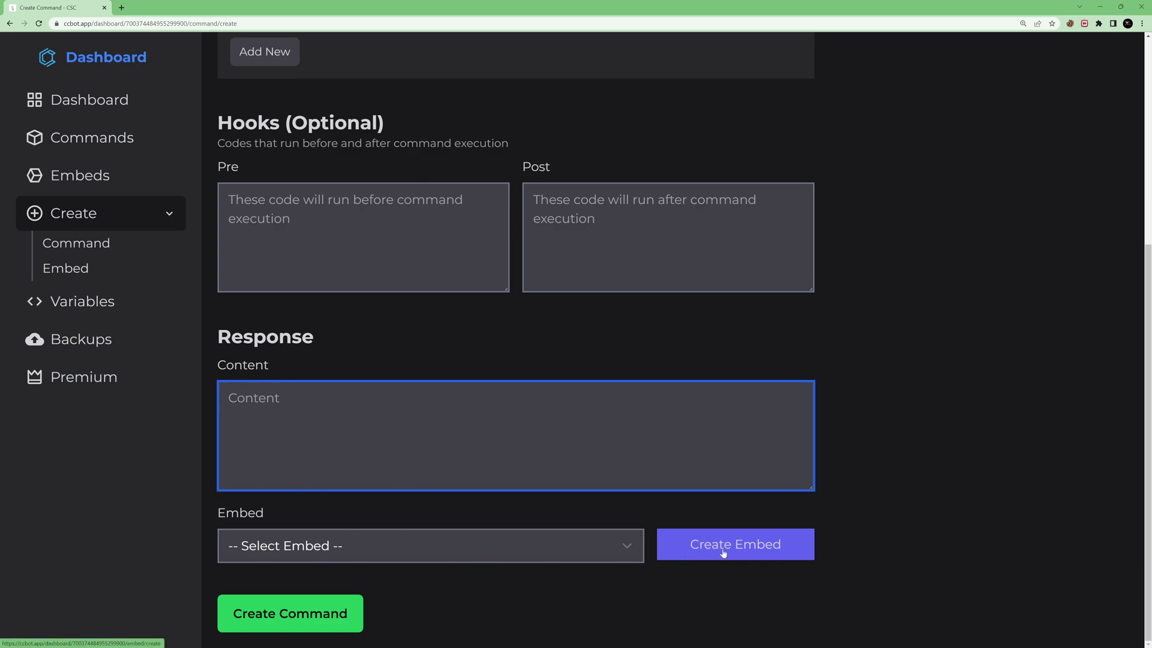
{"action": "left_click", "coordinate": [505, 553]}
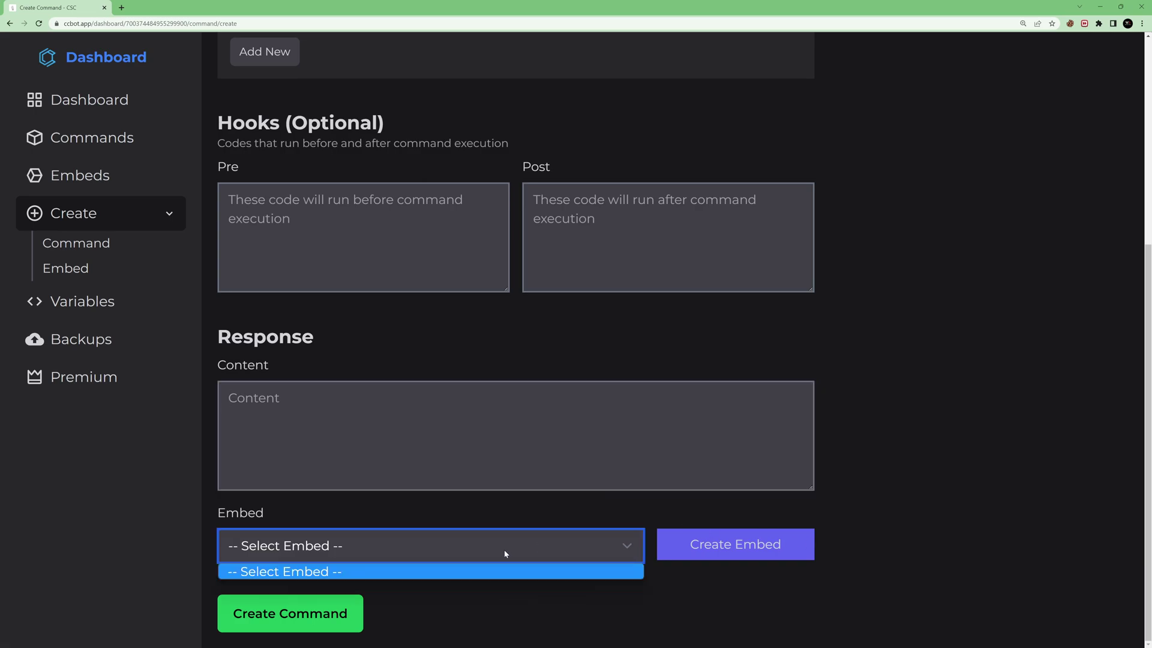
{"action": "left_click", "coordinate": [430, 576]}
Step: Set the response content to "Hello!" and create the command
{"action": "left_click", "coordinate": [416, 424]}
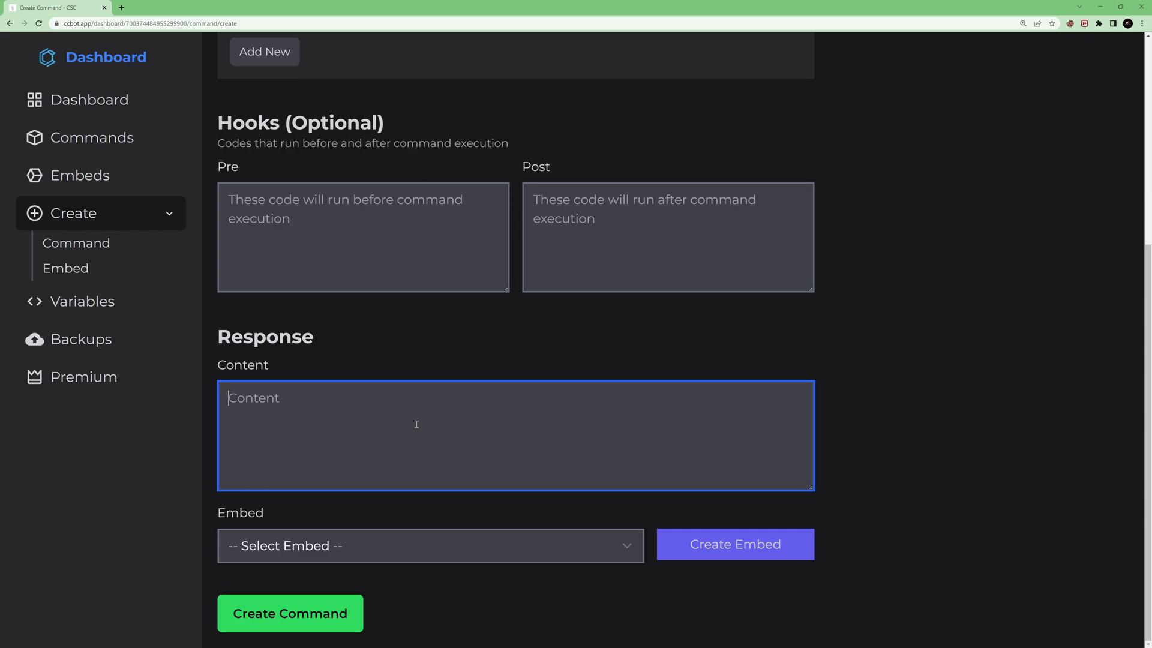
{"action": "type", "text": "Hello"}
{"action": "key", "text": "ctrl+a"}
{"action": "key", "text": "BackSpace"}
{"action": "type", "text": "Hello"}
{"action": "scroll", "coordinate": [322, 190], "scroll_direction": "up", "scroll_amount": 5}
{"action": "scroll", "coordinate": [274, 461], "scroll_direction": "down", "scroll_amount": 5}
{"action": "left_click_drag", "start_coordinate": [225, 391], "coordinate": [377, 414]}
{"action": "left_click", "coordinate": [327, 521]}
{"action": "left_click", "coordinate": [278, 606]}
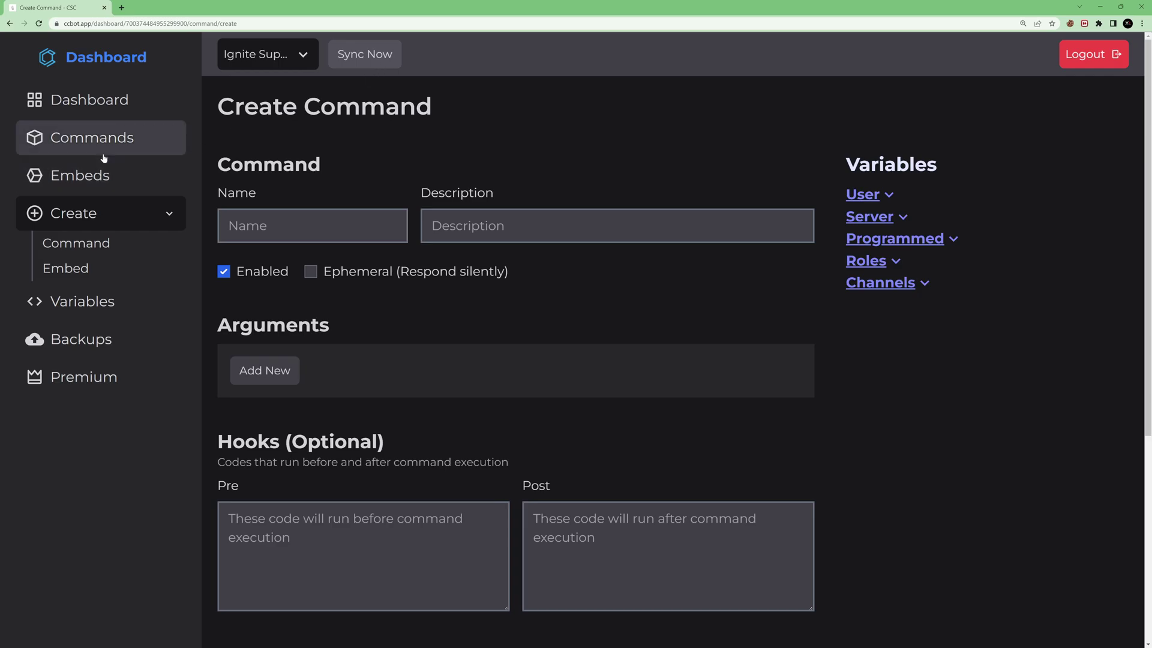
Step: Check the new command in the server's command list and sync the commands
{"action": "left_click", "coordinate": [89, 138]}
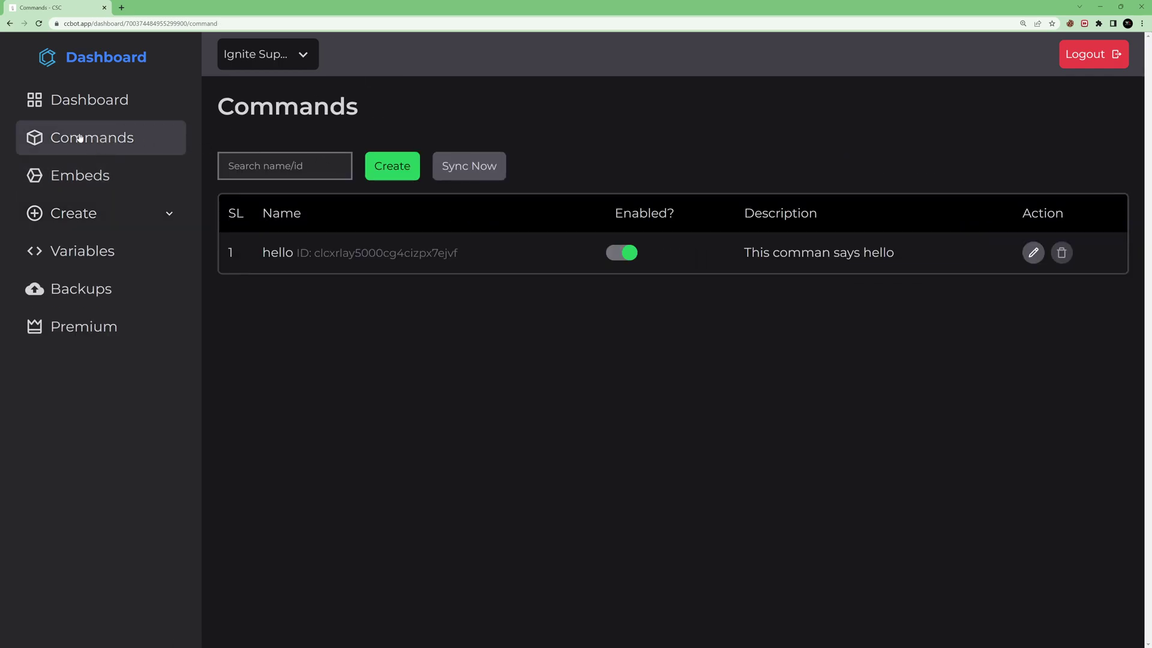
{"action": "left_click", "coordinate": [84, 100]}
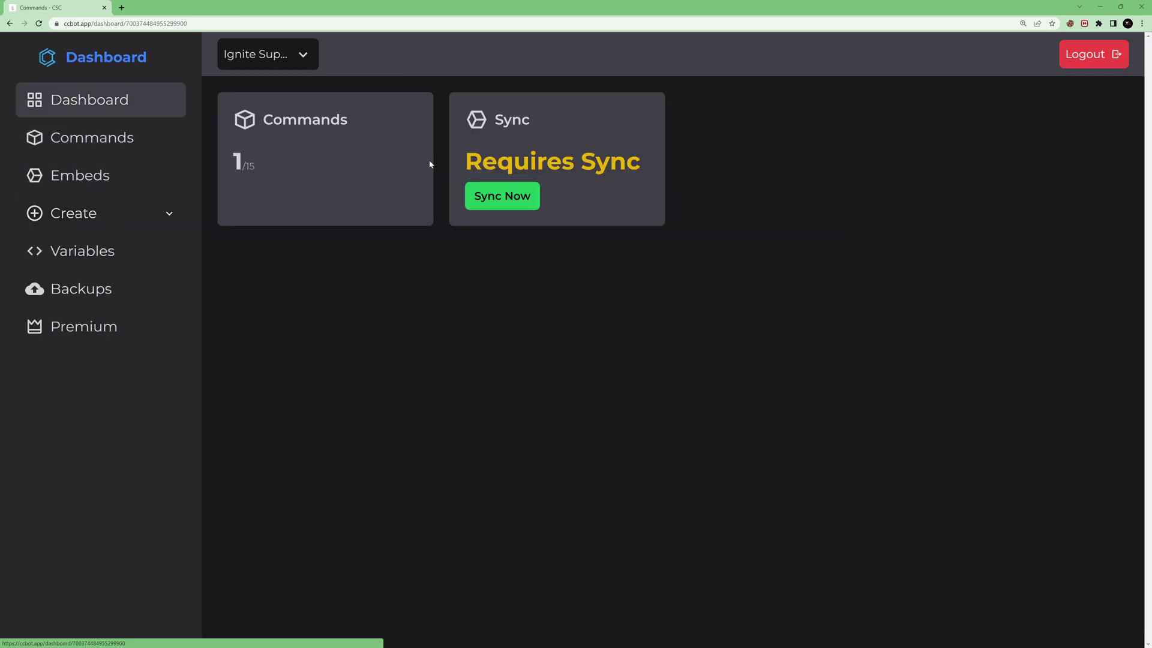
{"action": "left_click", "coordinate": [102, 150]}
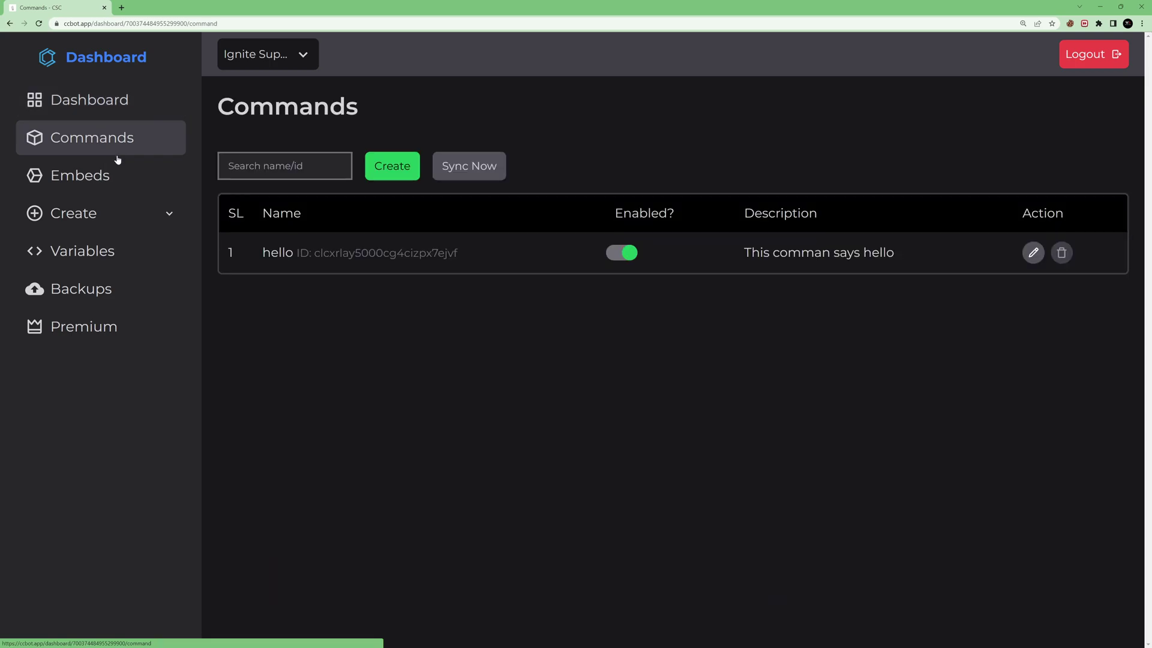
{"action": "left_click", "coordinate": [470, 170]}
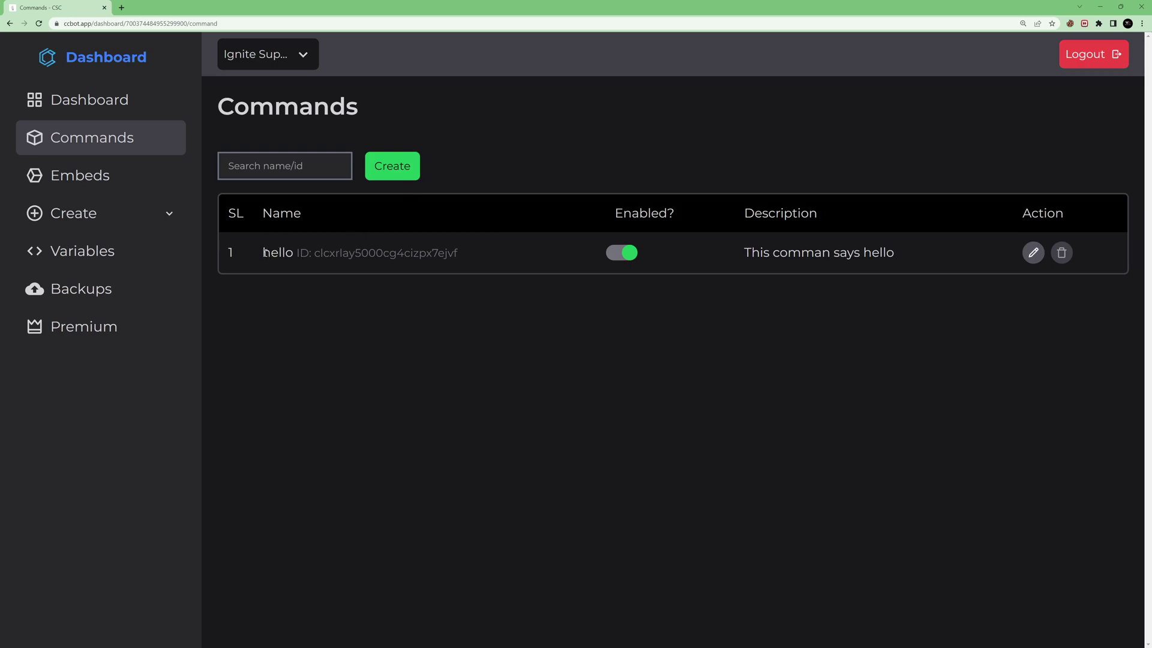
Step: Open the hello command for editing and go to its response section
{"action": "left_click", "coordinate": [1032, 252]}
{"action": "scroll", "coordinate": [438, 267], "scroll_direction": "down", "scroll_amount": 1}
{"action": "scroll", "coordinate": [438, 266], "scroll_direction": "down", "scroll_amount": 4}
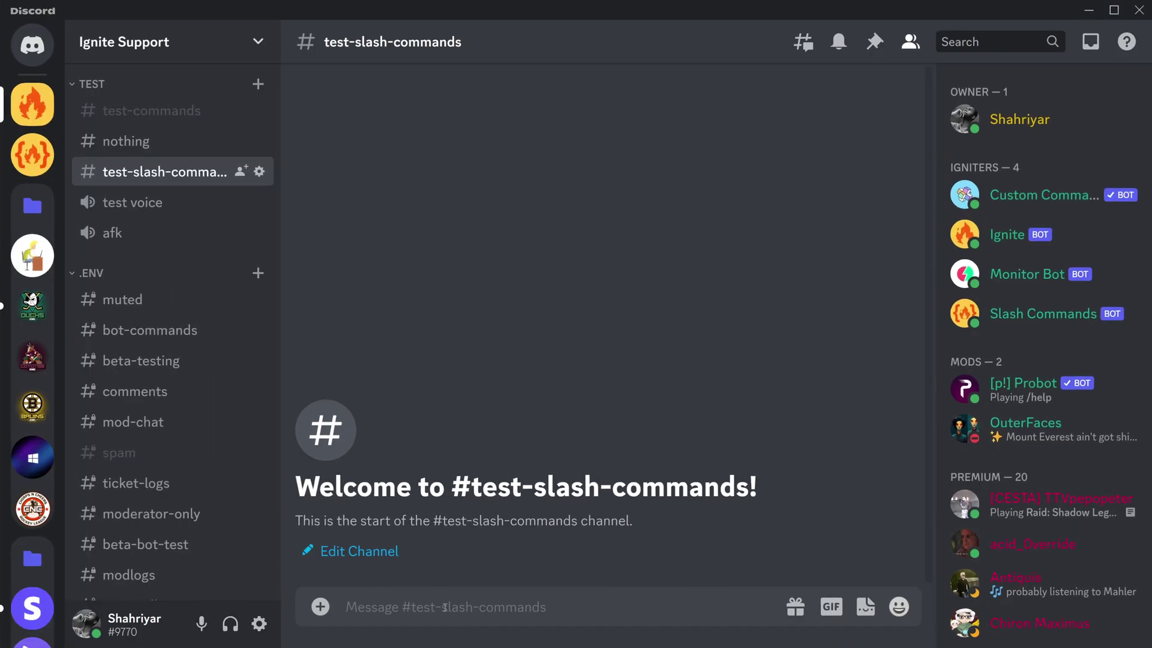
Step: Switch to Discord and run the /hello command in the test-slash-commands channel
{"action": "left_click", "coordinate": [422, 614]}
{"action": "type", "text": "/hello"}
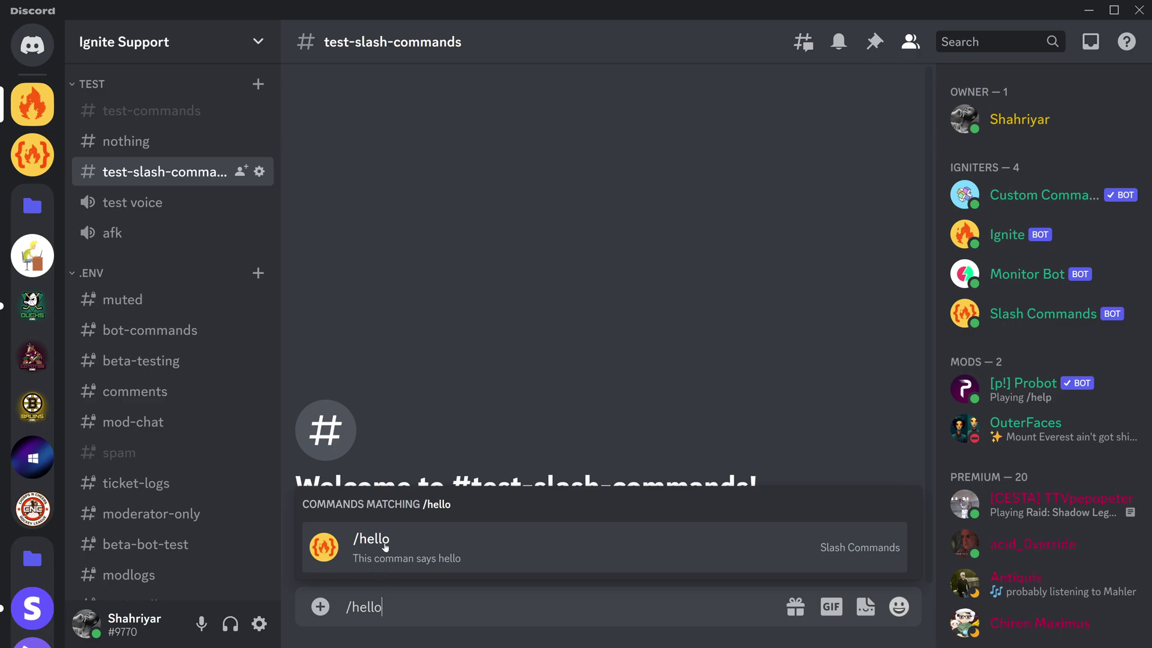
{"action": "left_click", "coordinate": [419, 547]}
{"action": "key", "text": "Return"}
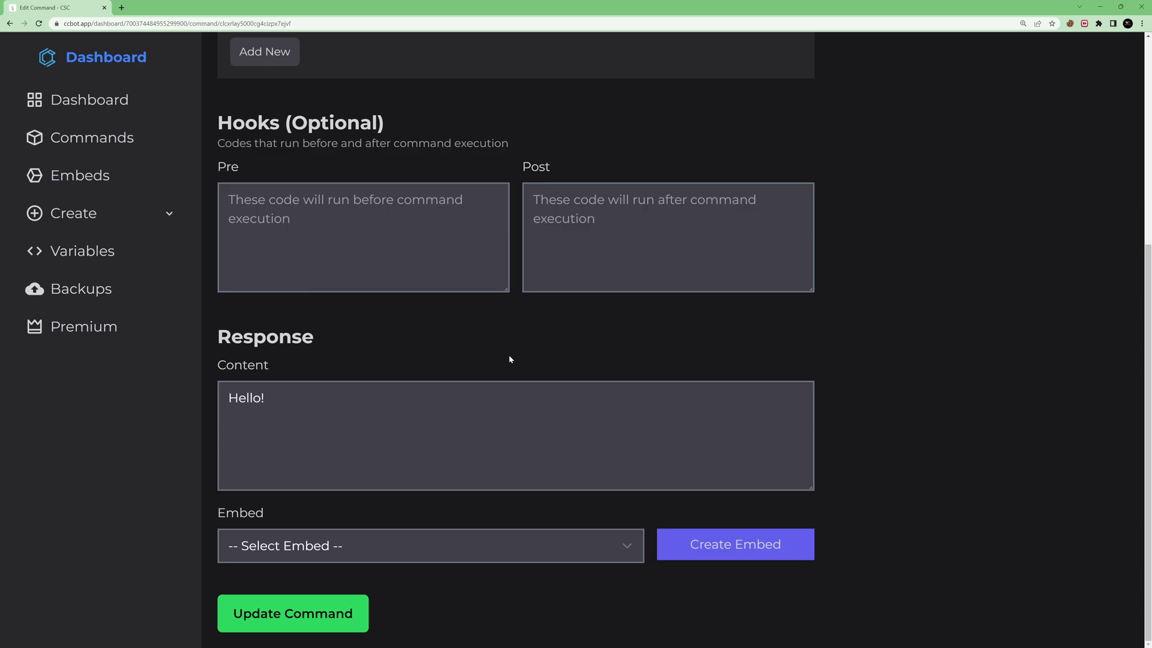
Step: Return to the command editor in the browser and add a space before the exclamation mark in the response content
{"action": "scroll", "coordinate": [510, 358], "scroll_direction": "up", "scroll_amount": 4}
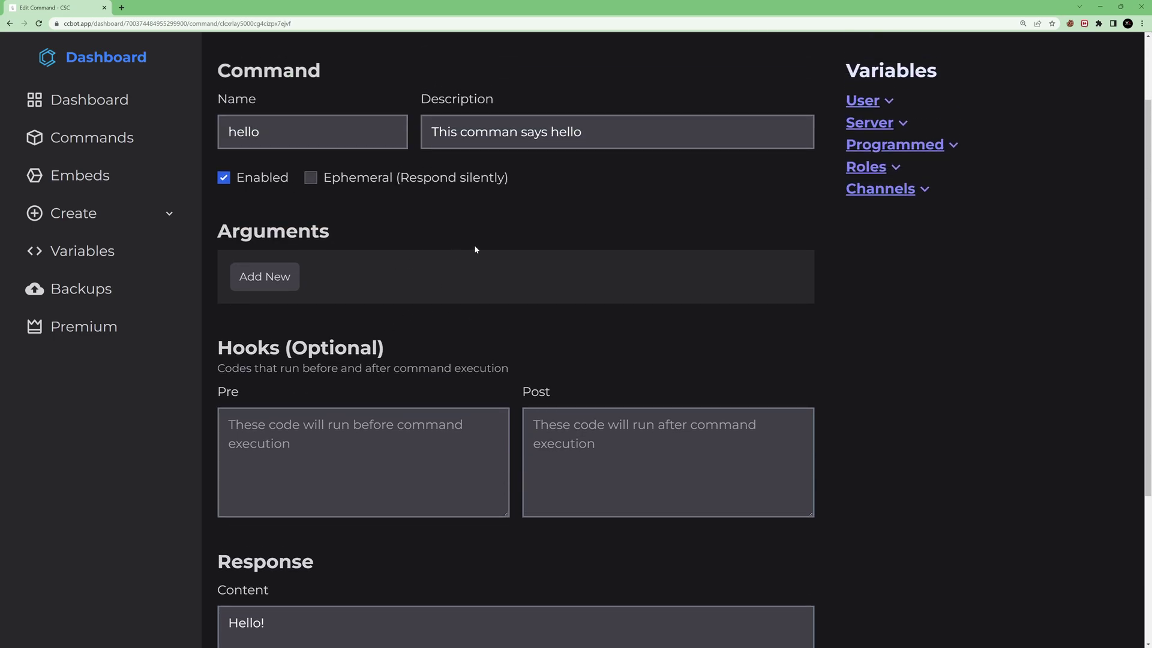
{"action": "scroll", "coordinate": [600, 279], "scroll_direction": "up", "scroll_amount": 2}
{"action": "scroll", "coordinate": [666, 286], "scroll_direction": "down", "scroll_amount": 5}
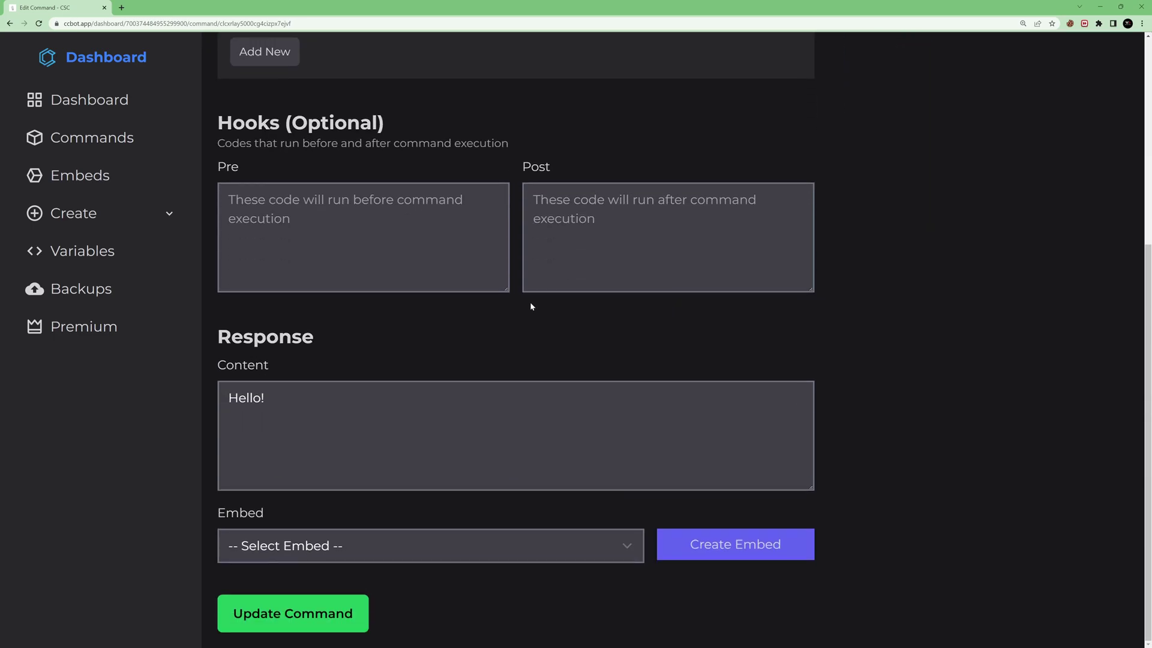
{"action": "left_click", "coordinate": [259, 398]}
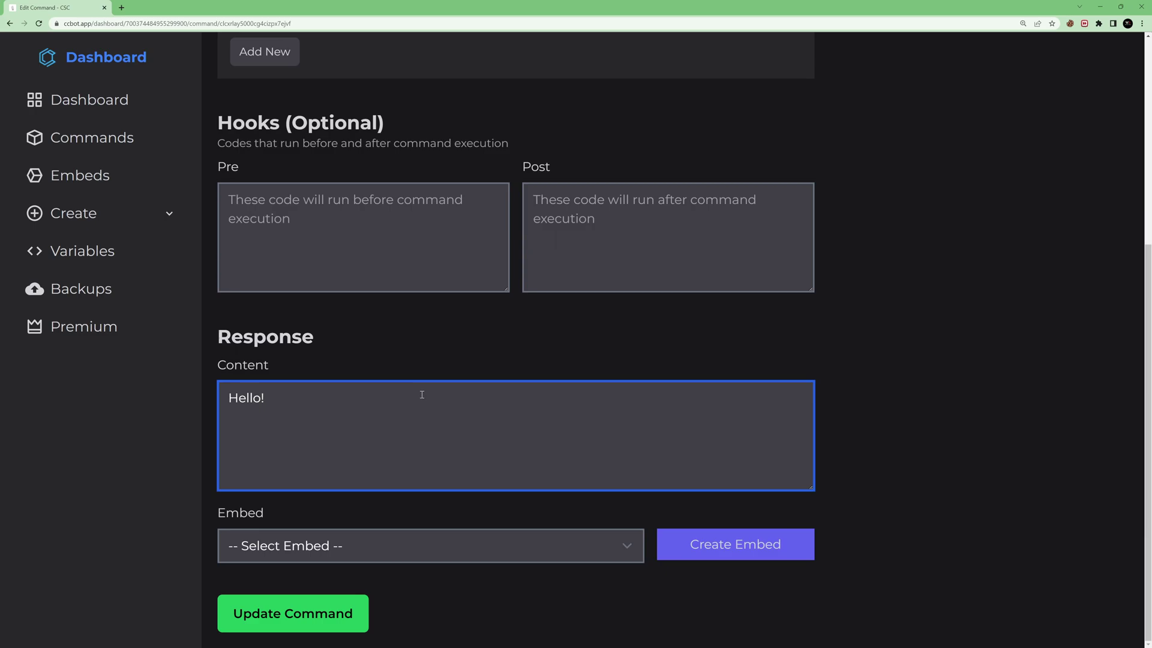
Step: Expand the User variables and copy {user.mention} to the clipboard
{"action": "scroll", "coordinate": [433, 397], "scroll_direction": "up", "scroll_amount": 5}
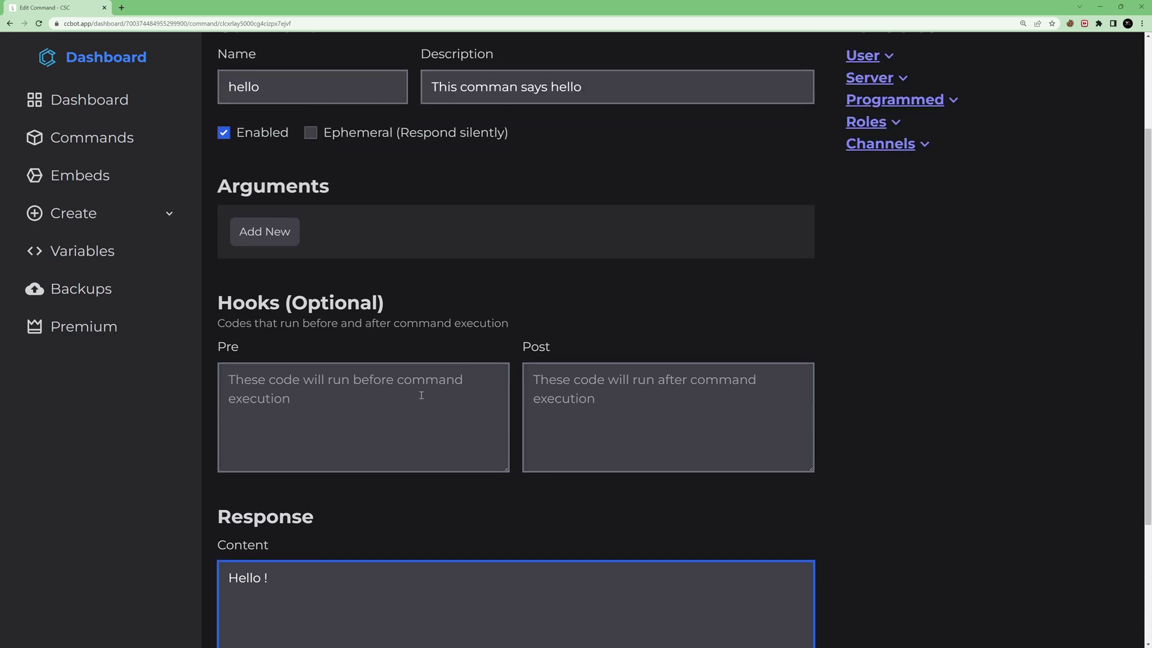
{"action": "left_click", "coordinate": [859, 195]}
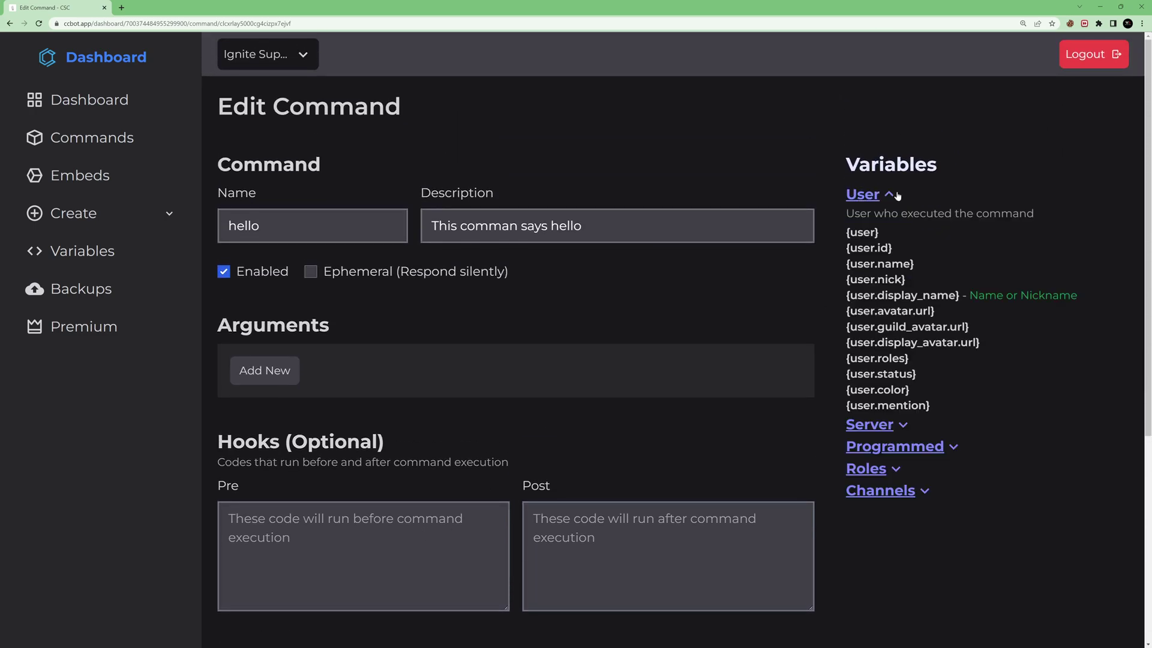
{"action": "scroll", "coordinate": [889, 196], "scroll_direction": "down", "scroll_amount": 1}
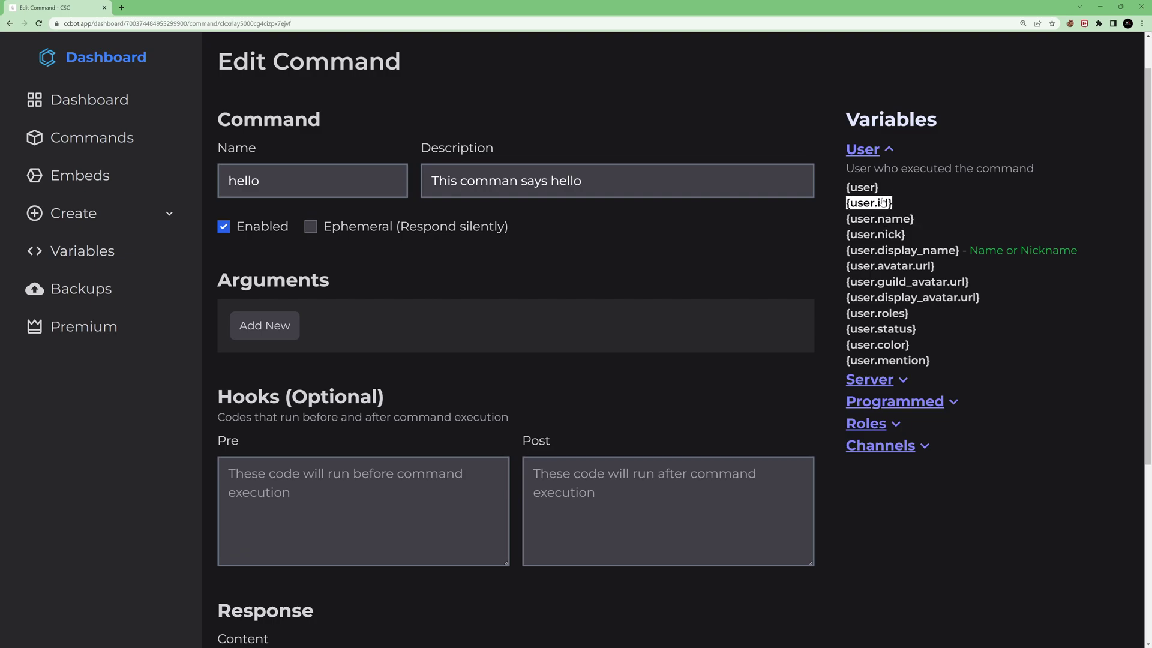
{"action": "left_click", "coordinate": [870, 361]}
Step: Insert the copied variable so the response reads "Hello {user.mention}!" and update the command
{"action": "scroll", "coordinate": [373, 351], "scroll_direction": "down", "scroll_amount": 5}
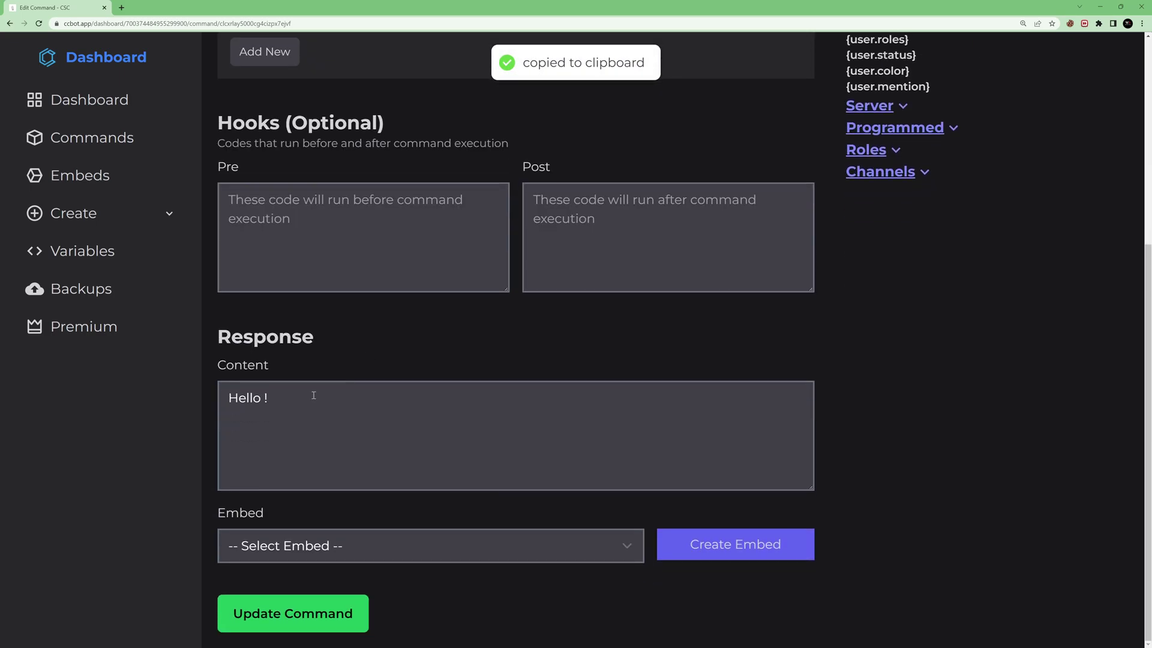
{"action": "left_click", "coordinate": [435, 395]}
{"action": "type", "text": "{user.mention"}
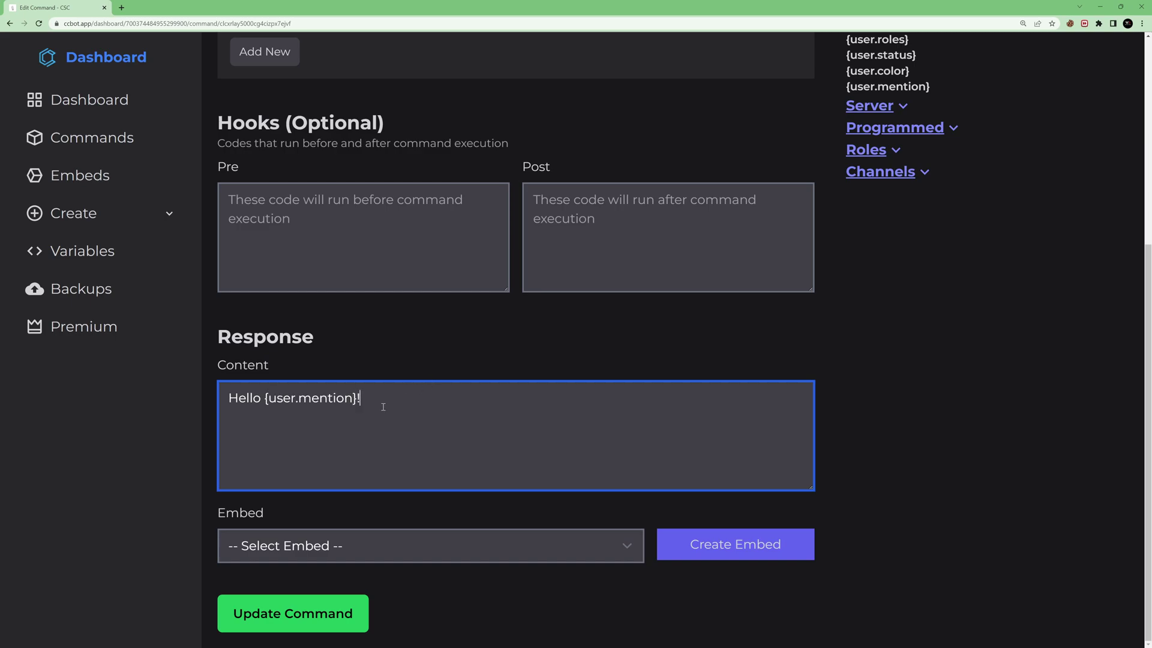
{"action": "left_click", "coordinate": [311, 628]}
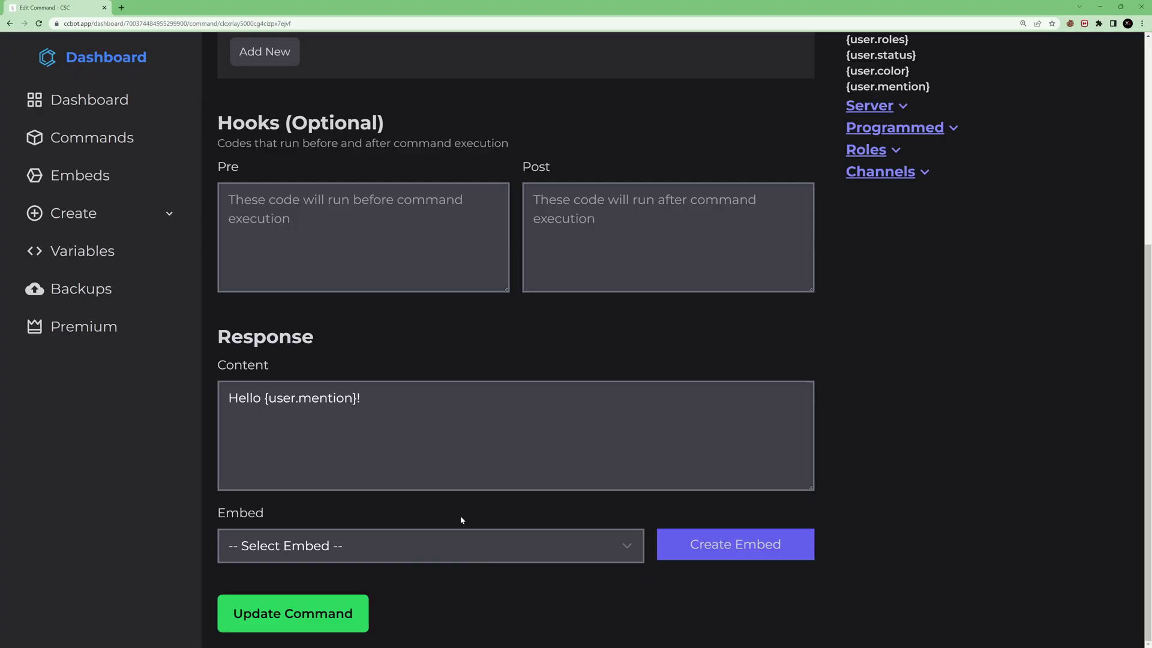
Step: Look through the Server variables and the Programmed variables available for the command
{"action": "scroll", "coordinate": [893, 116], "scroll_direction": "up", "scroll_amount": 4}
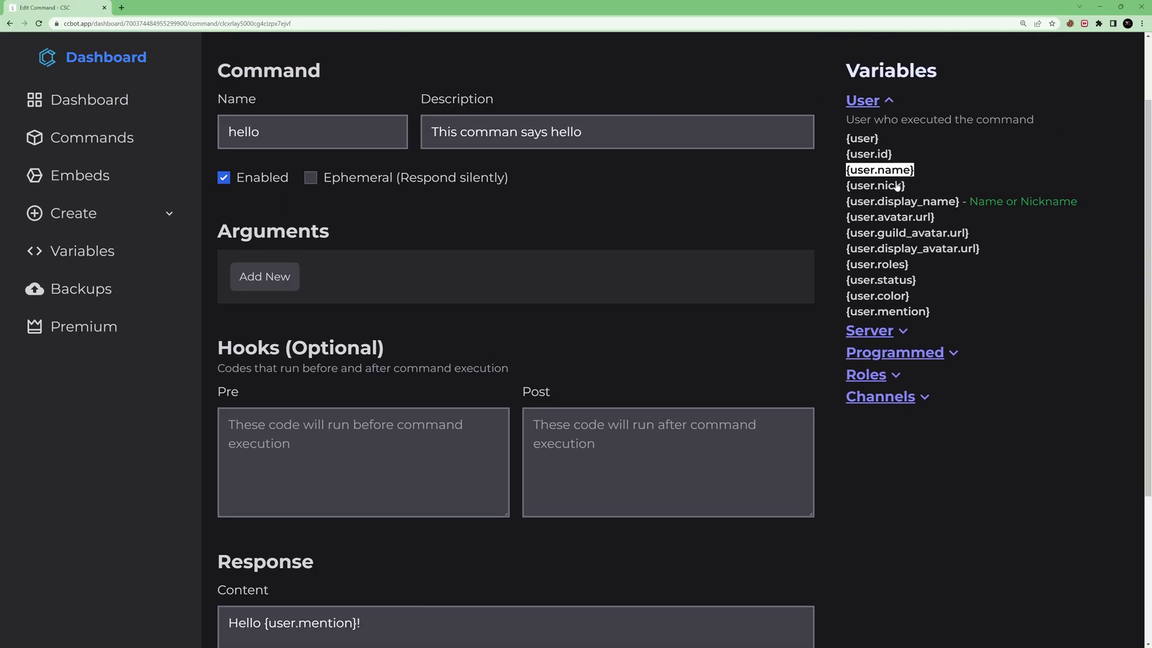
{"action": "left_click", "coordinate": [865, 331]}
{"action": "scroll", "coordinate": [916, 307], "scroll_direction": "down", "scroll_amount": 2}
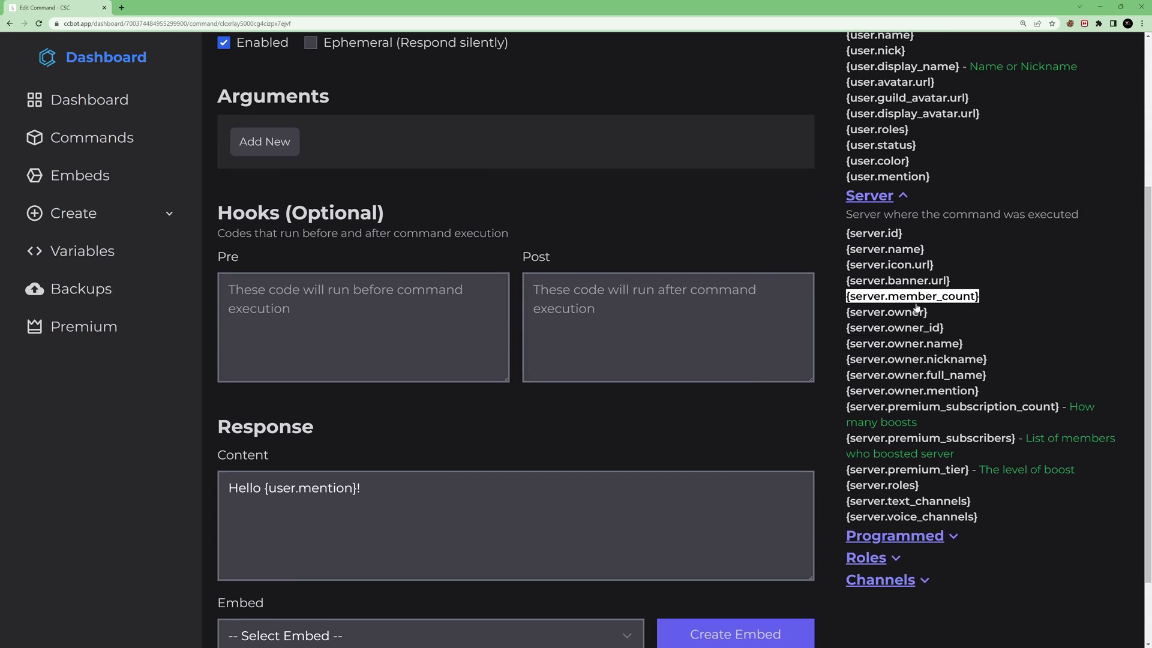
{"action": "left_click", "coordinate": [861, 195]}
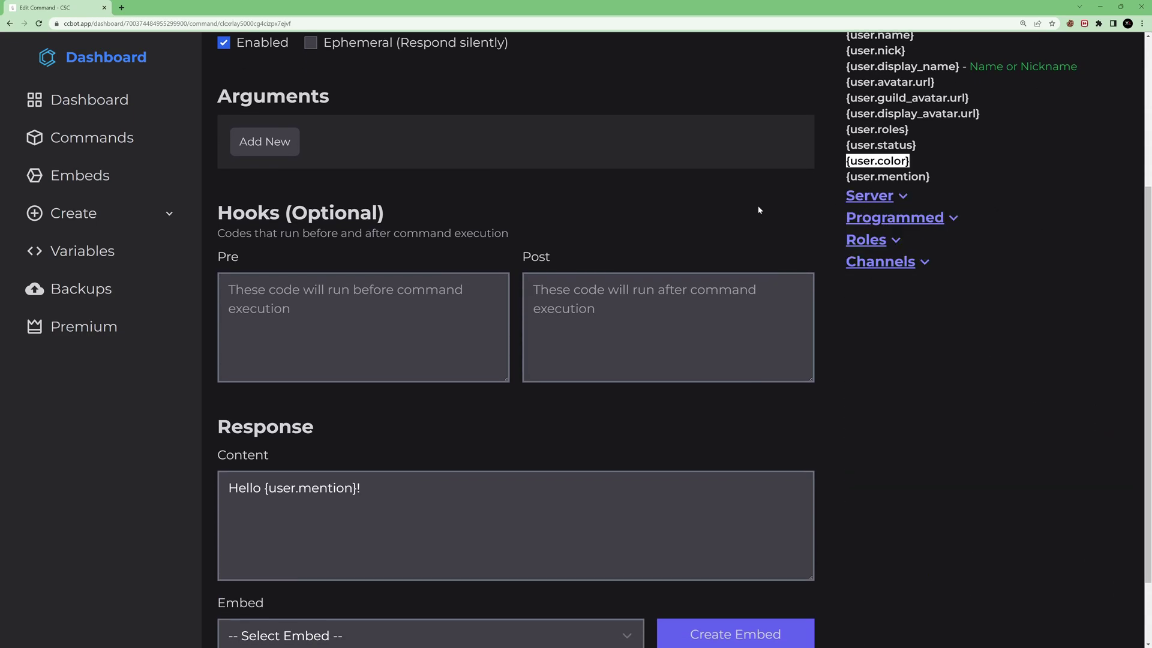
{"action": "left_click", "coordinate": [888, 221]}
{"action": "scroll", "coordinate": [887, 262], "scroll_direction": "down", "scroll_amount": 2}
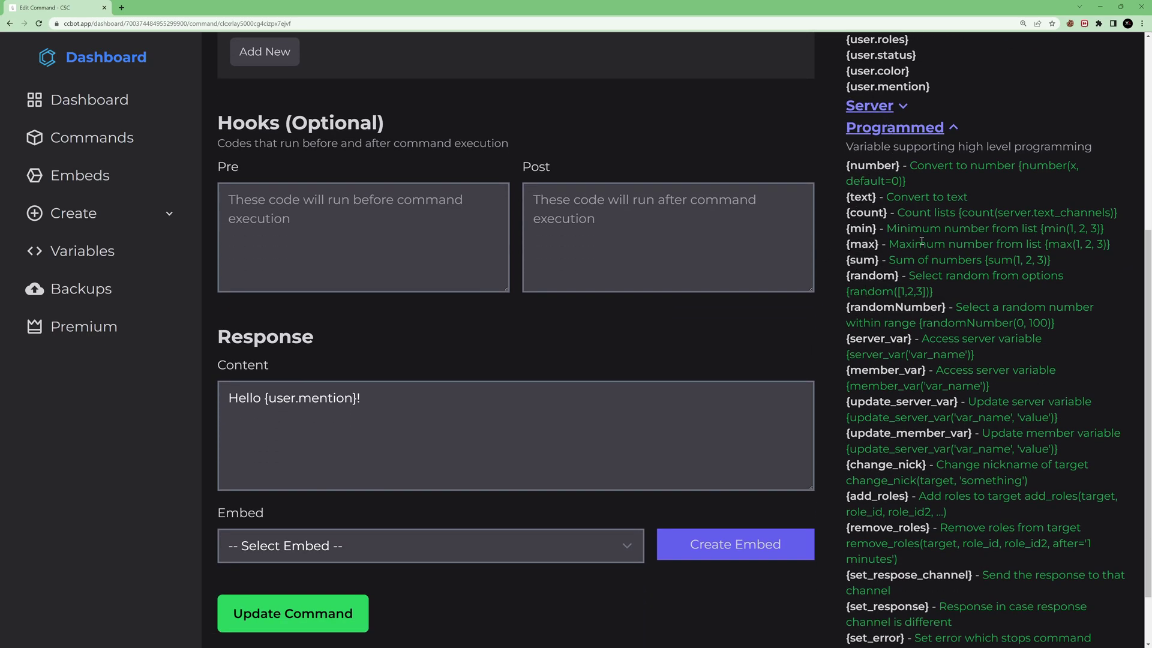
{"action": "scroll", "coordinate": [904, 275], "scroll_direction": "down", "scroll_amount": 1}
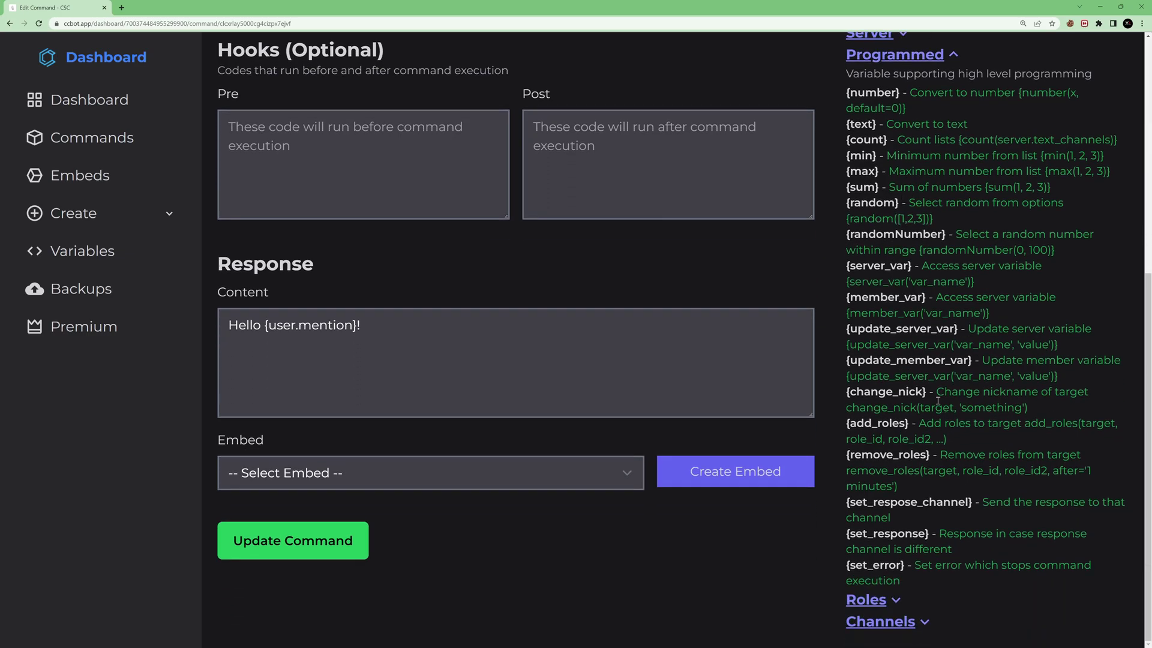
{"action": "scroll", "coordinate": [381, 294], "scroll_direction": "up", "scroll_amount": 1}
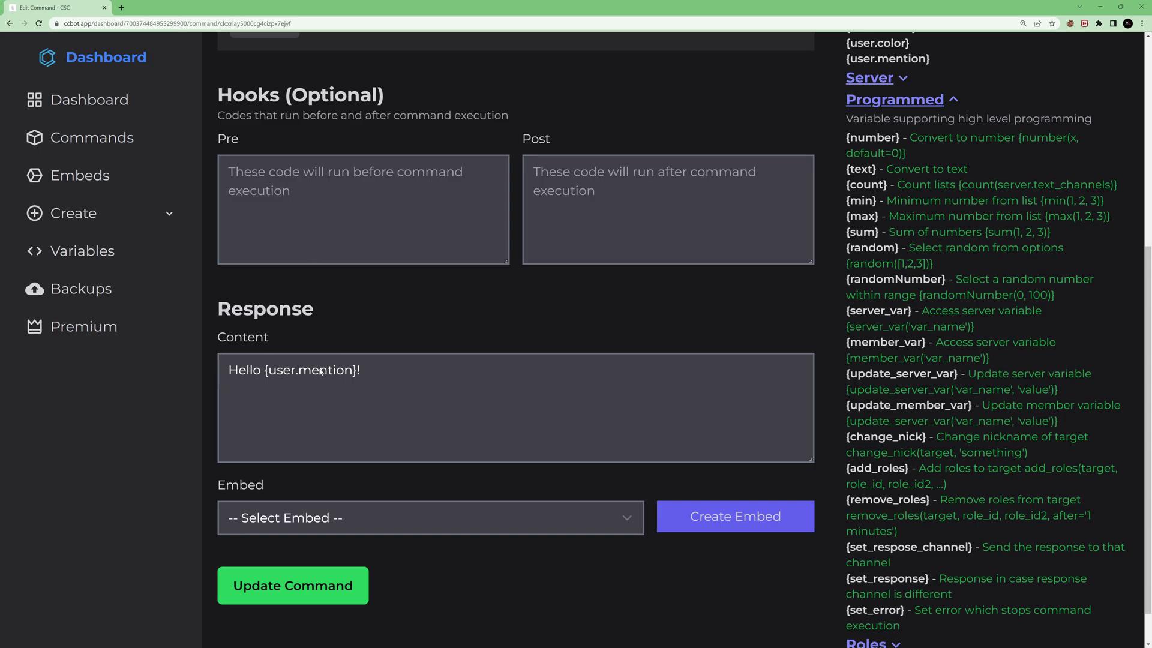
{"action": "scroll", "coordinate": [907, 263], "scroll_direction": "down", "scroll_amount": 1}
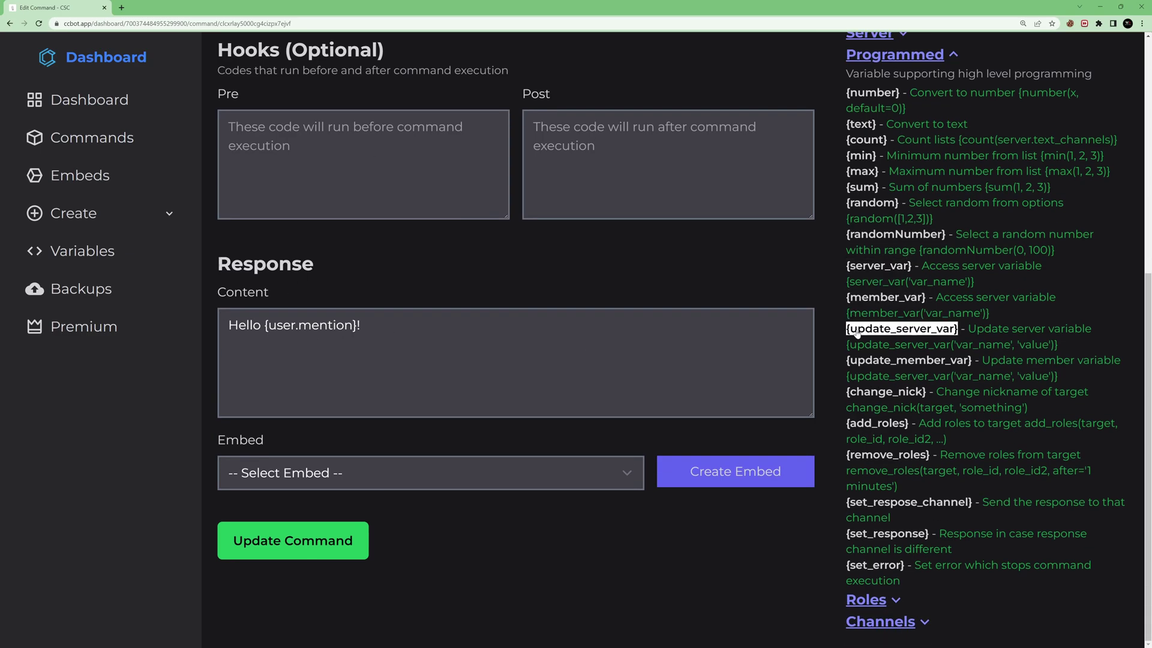
Step: Copy the add_roles function from the Programmed variables and enter "add_roles(user, )" in the Pre hook
{"action": "left_click", "coordinate": [867, 425]}
{"action": "left_click", "coordinate": [286, 144]}
{"action": "scroll", "coordinate": [285, 225], "scroll_direction": "up", "scroll_amount": 2}
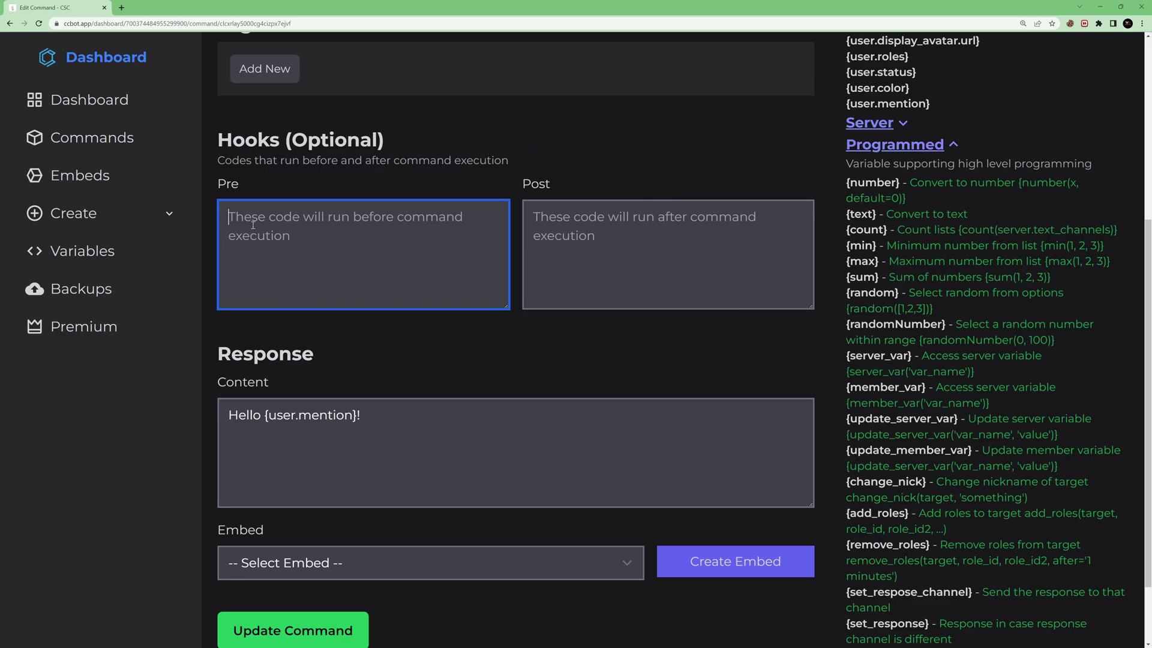
{"action": "left_click", "coordinate": [371, 411]}
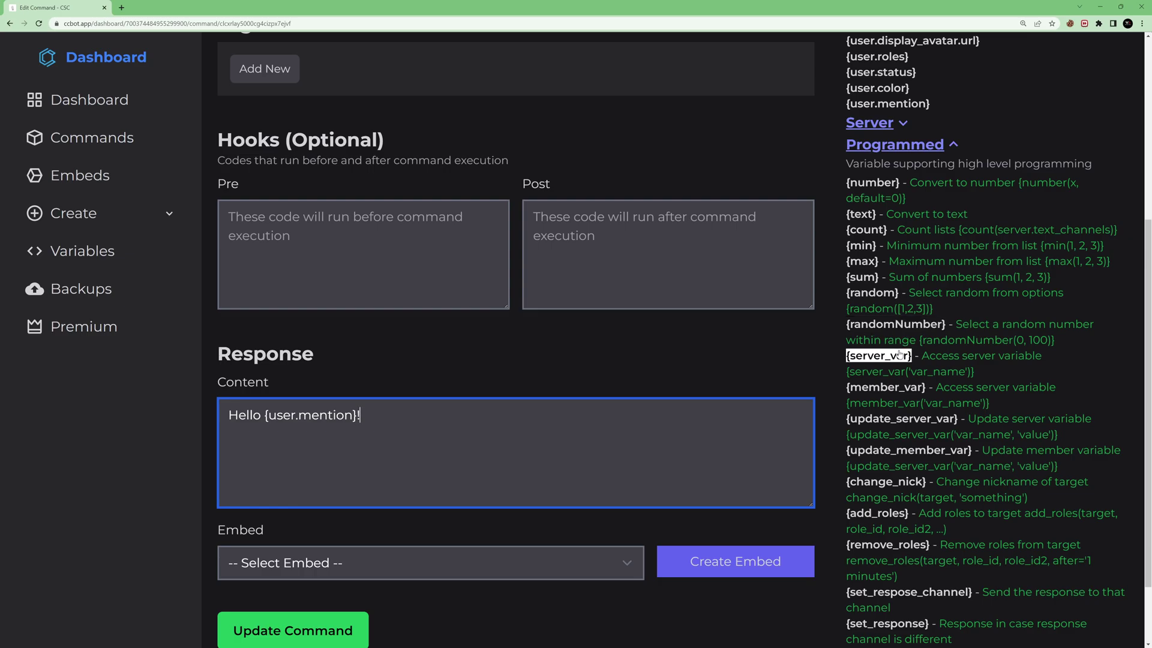
{"action": "left_click", "coordinate": [247, 219]}
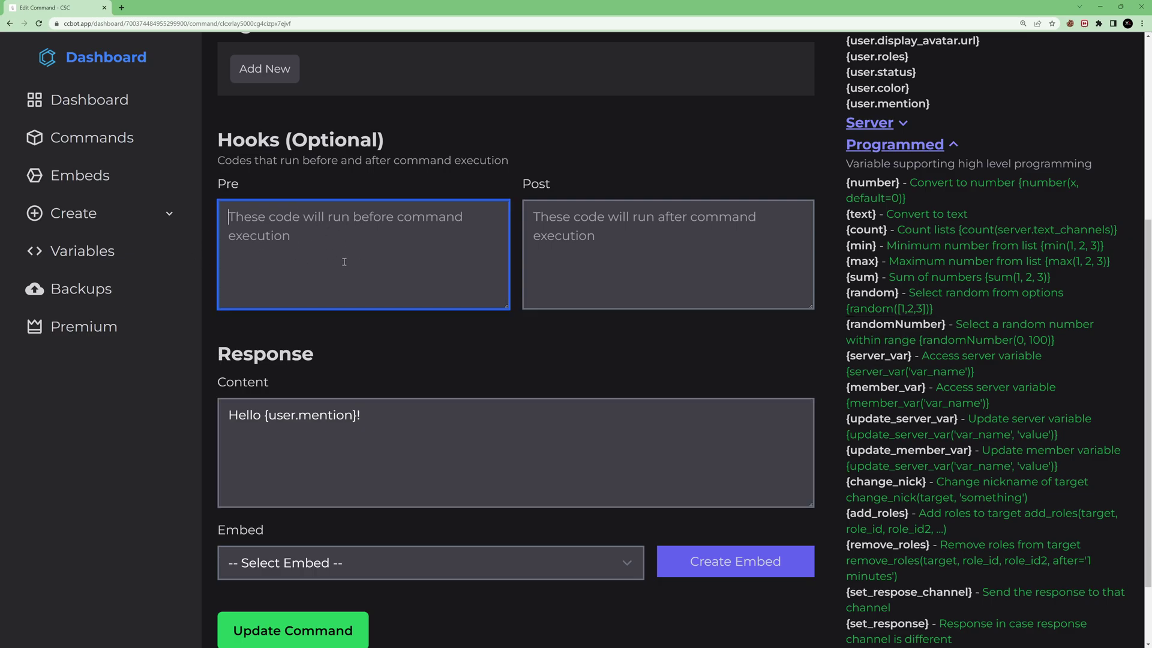
{"action": "key", "text": "ctrl+v"}
{"action": "type", "text": "()"}
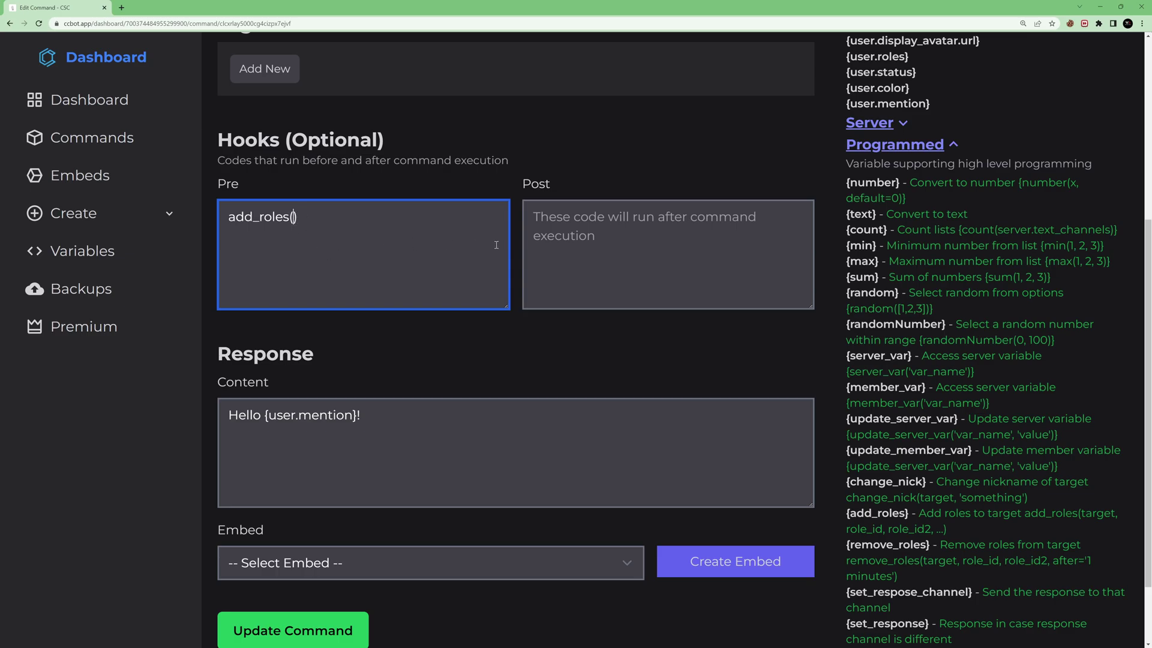
{"action": "type", "text": "user,"}
Step: Collapse the Programmed and User variable lists and expand the Roles list
{"action": "left_click", "coordinate": [911, 147]}
{"action": "scroll", "coordinate": [900, 132], "scroll_direction": "up", "scroll_amount": 5}
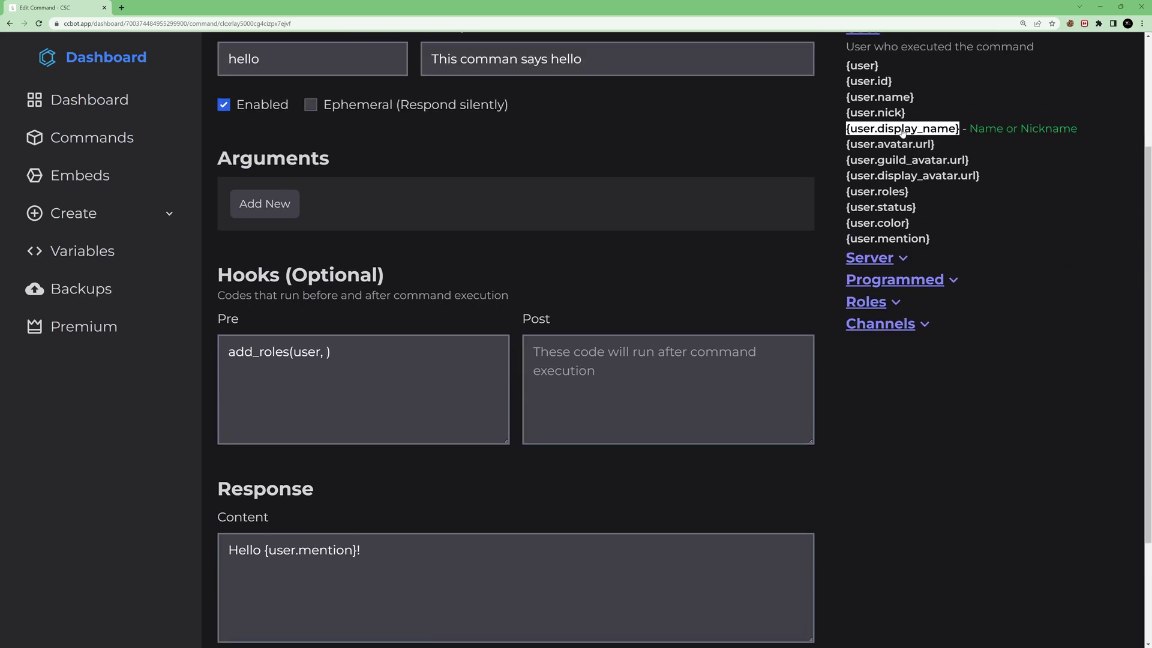
{"action": "left_click", "coordinate": [862, 195]}
{"action": "scroll", "coordinate": [879, 186], "scroll_direction": "down", "scroll_amount": 2}
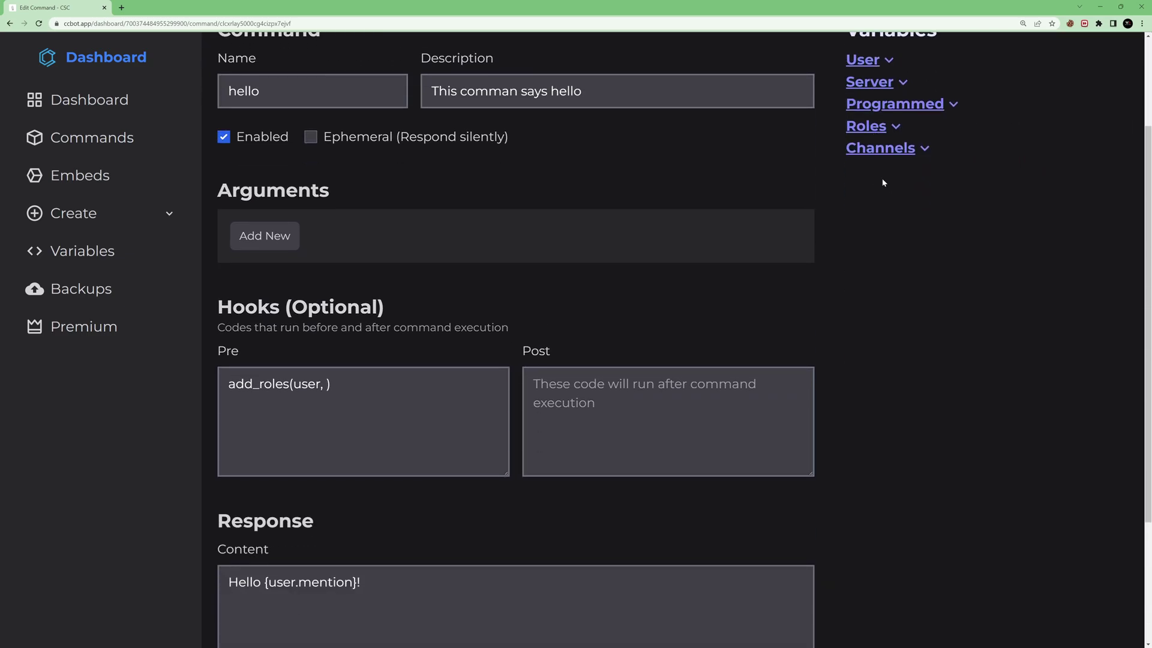
{"action": "left_click", "coordinate": [870, 126]}
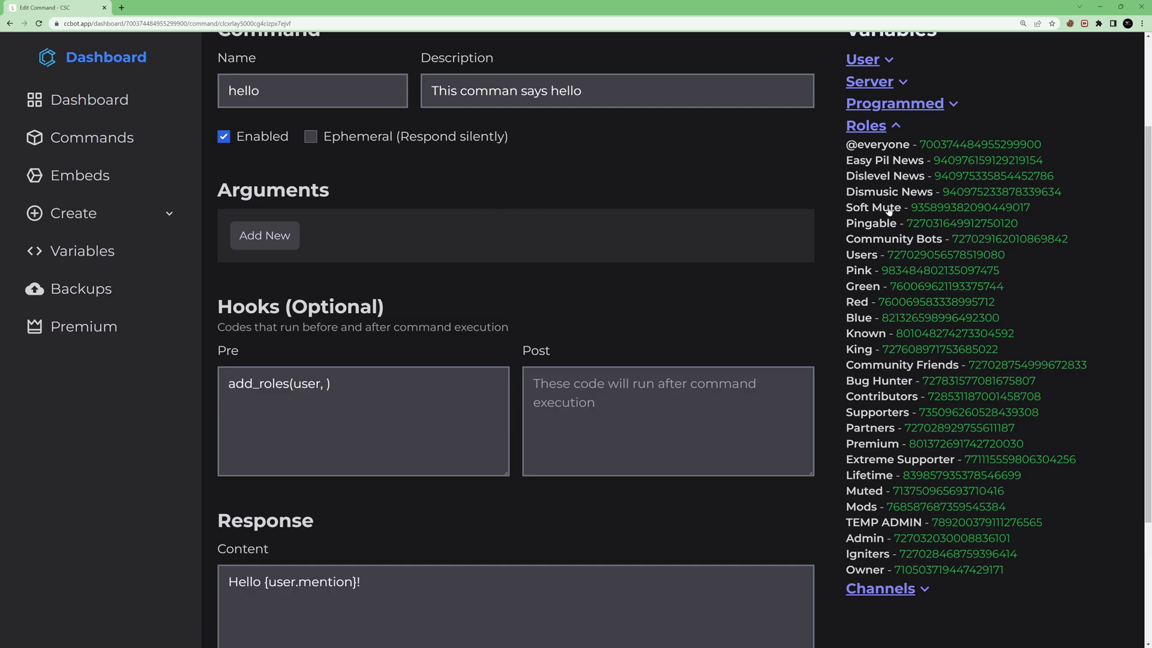
Step: Copy the Red role's ID and insert it as the second argument of add_roles in the Pre hook
{"action": "left_click", "coordinate": [942, 302]}
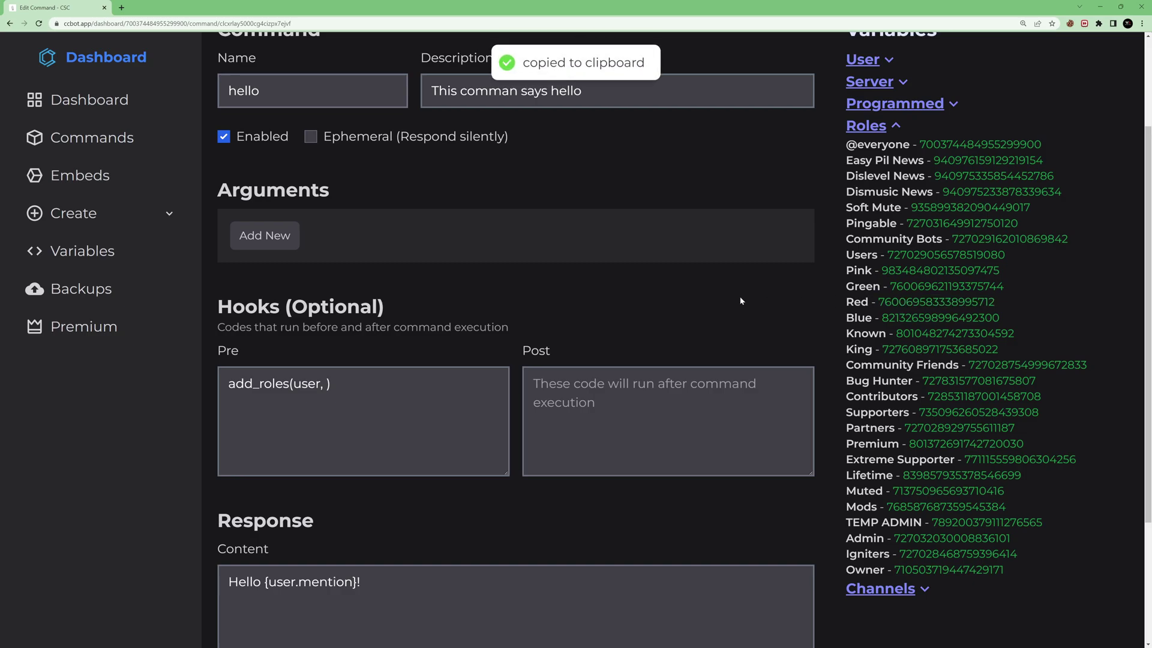
{"action": "left_click", "coordinate": [913, 303]}
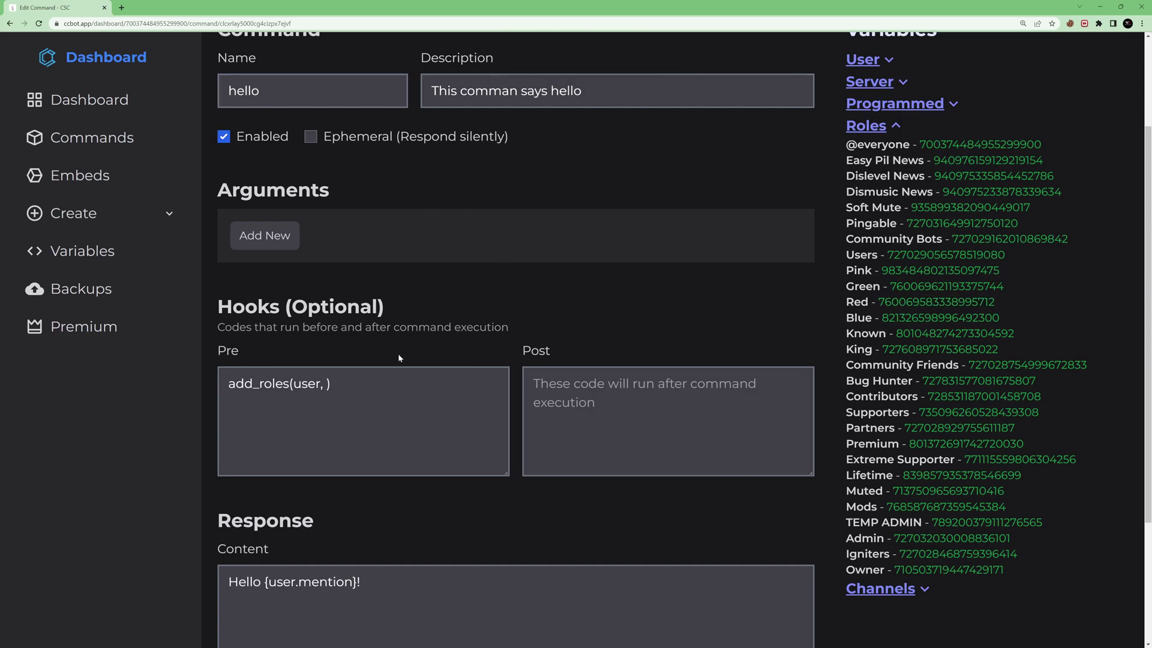
{"action": "left_click", "coordinate": [327, 383]}
{"action": "key", "text": "ctrl+v"}
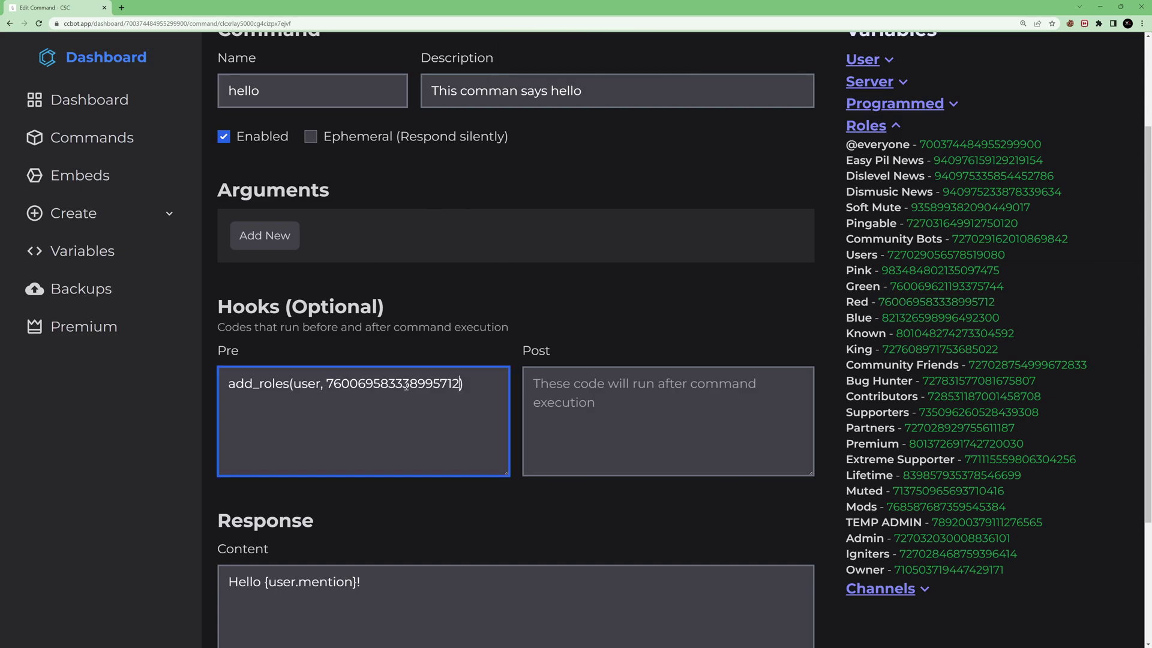
Step: Try adding the Blue role's ID as another add_roles argument, and undo the addition
{"action": "scroll", "coordinate": [456, 386], "scroll_direction": "down", "scroll_amount": 1}
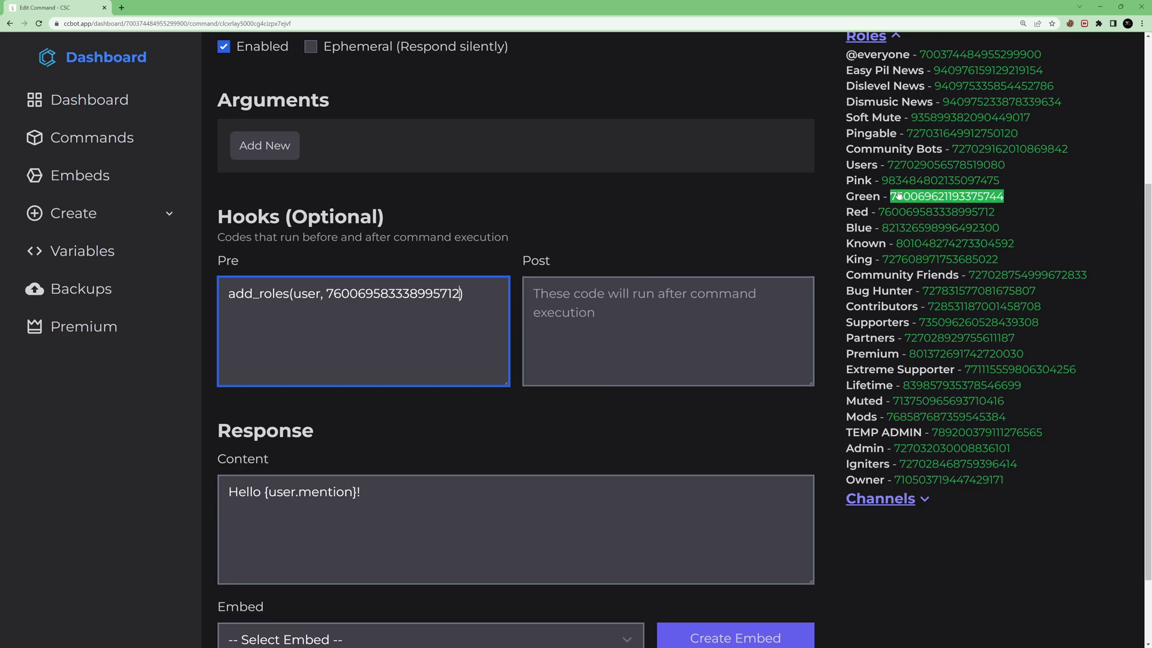
{"action": "left_click", "coordinate": [912, 227]}
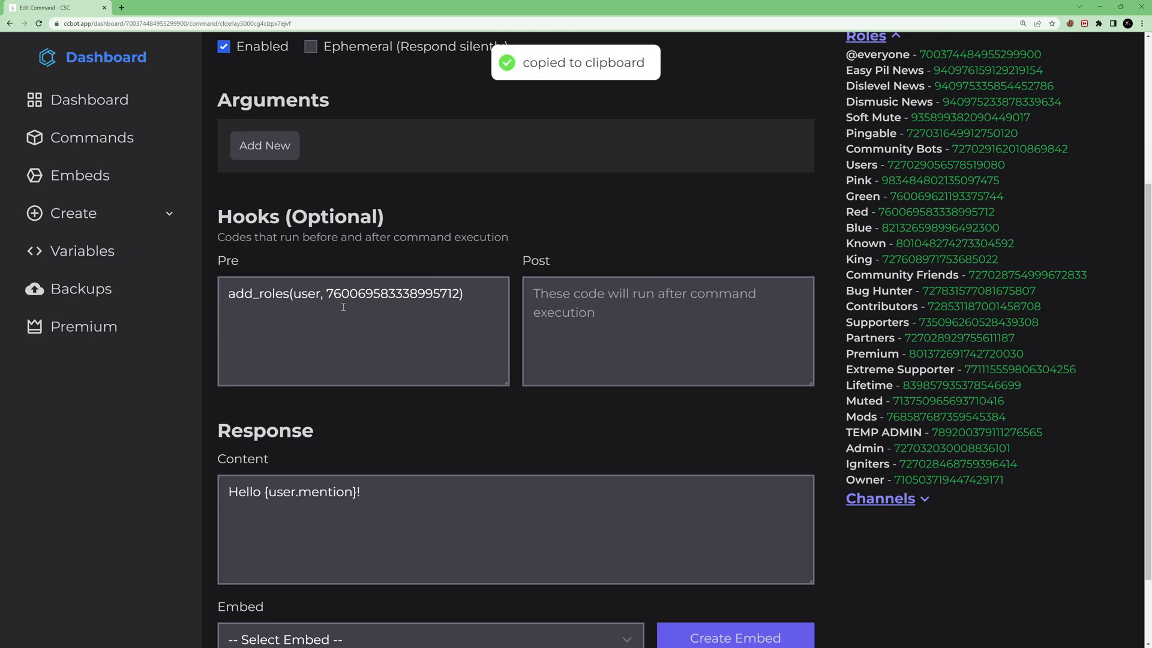
{"action": "left_click", "coordinate": [465, 292]}
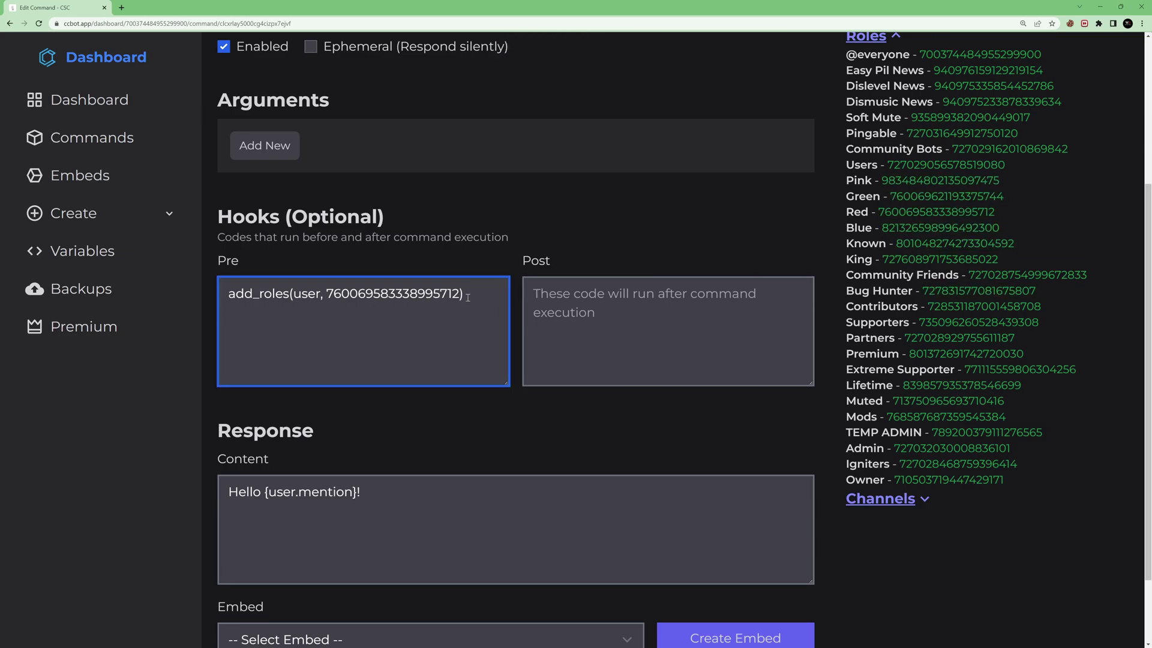
{"action": "key", "text": "Left"}
{"action": "type", "text": ","}
{"action": "key", "text": "ctrl+v"}
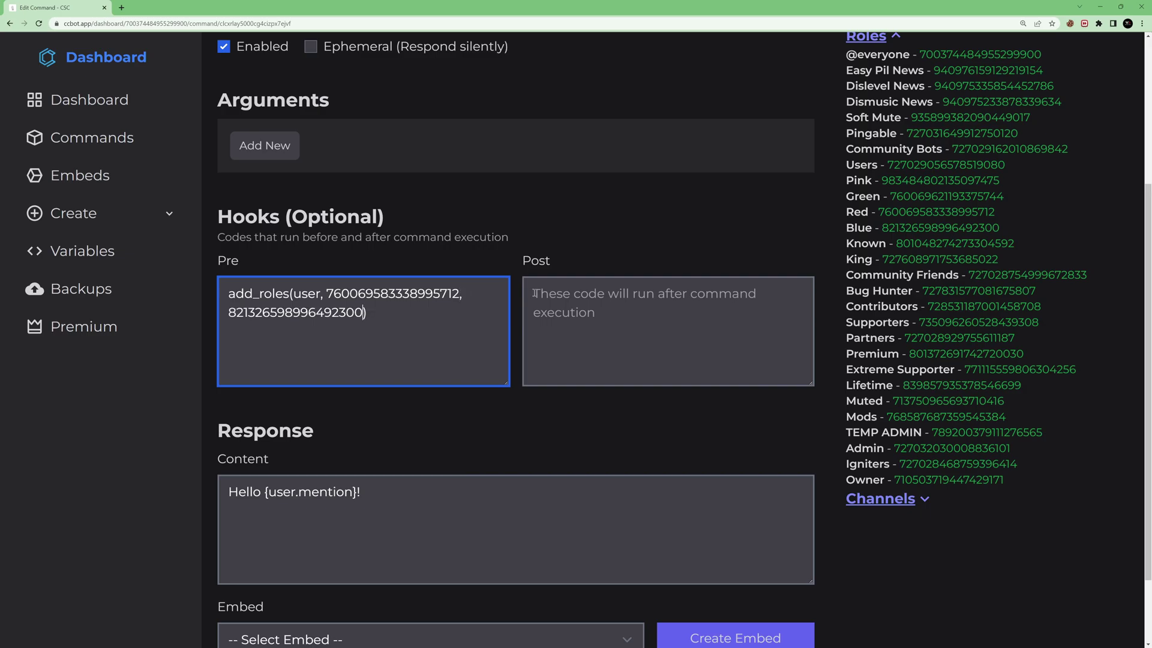
{"action": "key", "text": "ctrl+z"}
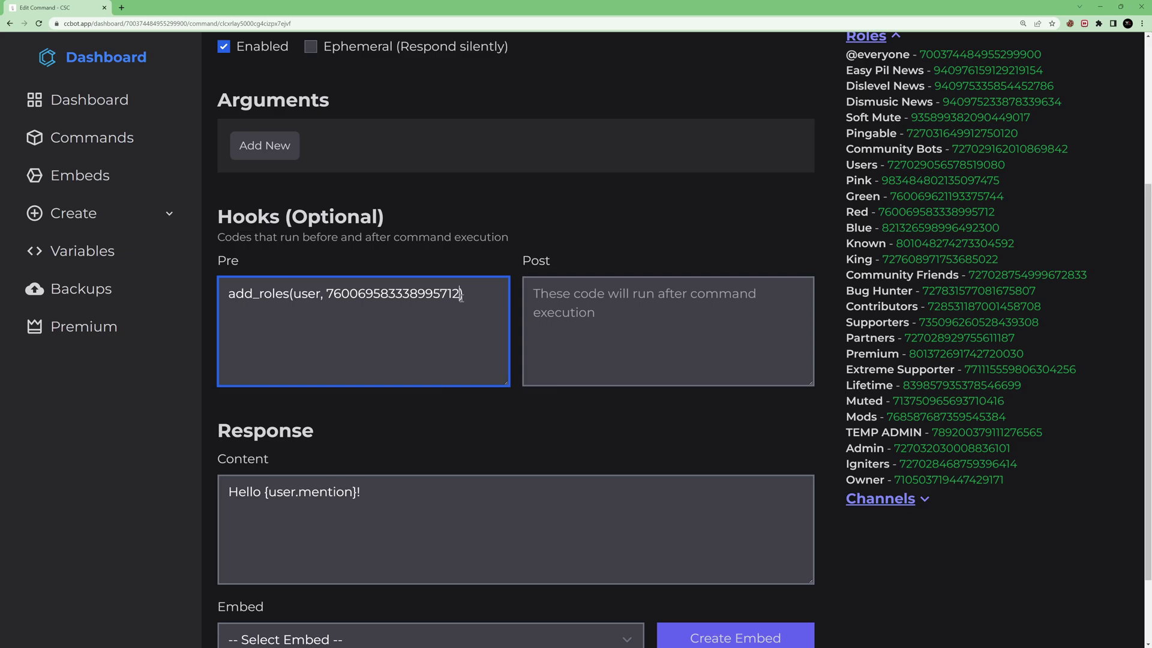
Step: Check the function name, user and role ID in the Pre hook's add_roles call, and update the command
{"action": "left_click_drag", "start_coordinate": [460, 295], "coordinate": [229, 294]}
{"action": "left_click", "coordinate": [290, 294]}
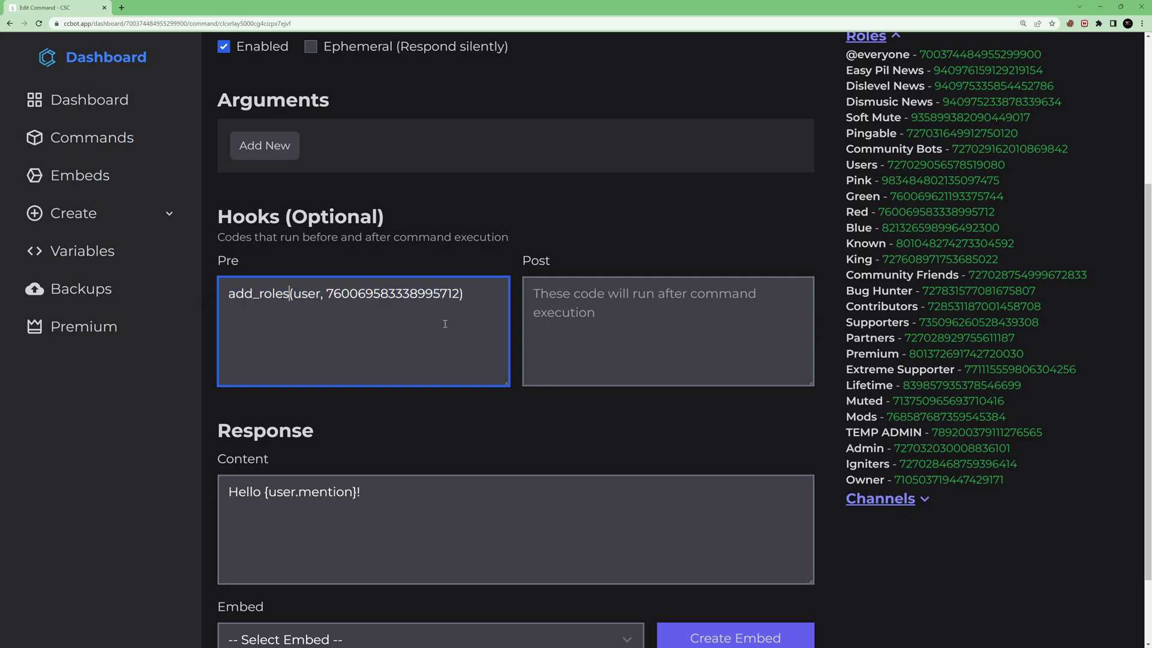
{"action": "double_click", "coordinate": [307, 294]}
{"action": "left_click_drag", "start_coordinate": [326, 294], "coordinate": [461, 289]}
{"action": "left_click", "coordinate": [464, 261]}
{"action": "scroll", "coordinate": [557, 389], "scroll_direction": "down", "scroll_amount": 2}
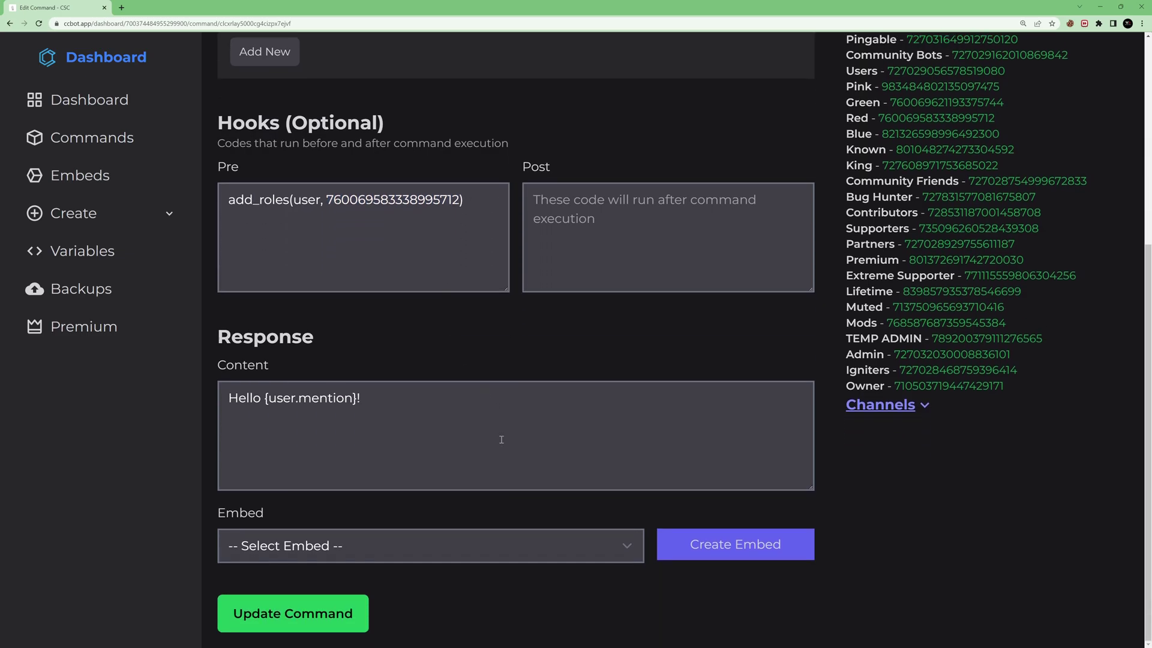
{"action": "left_click", "coordinate": [298, 613]}
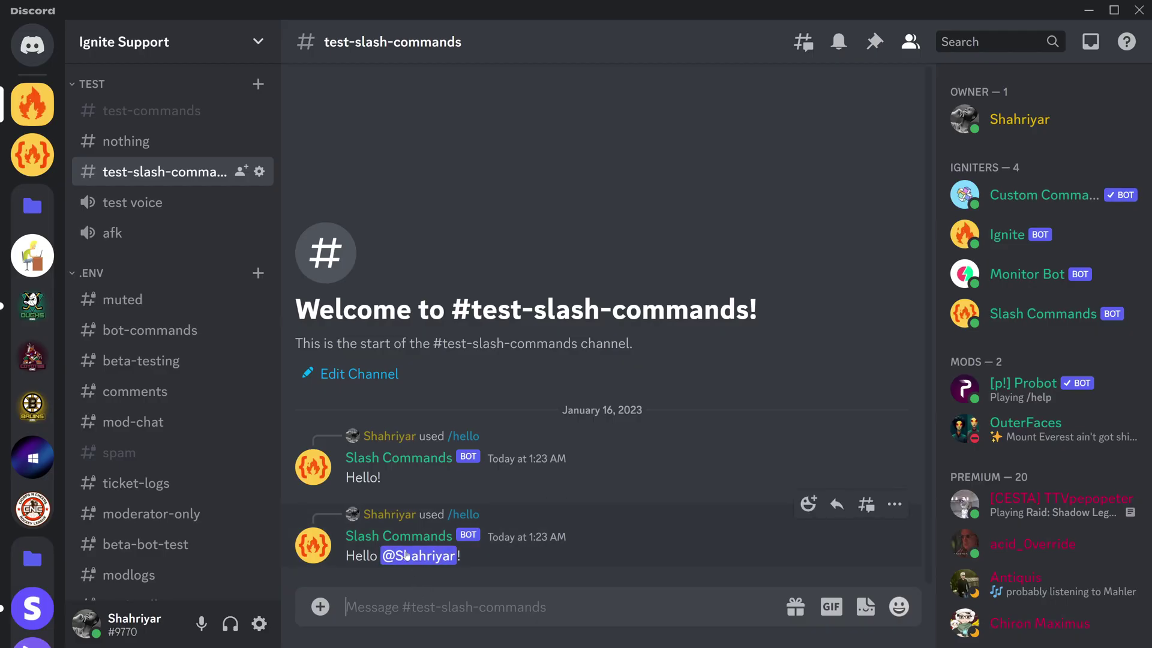
Step: Switch to Discord, open the mentioned user's profile and remove the Red, Dismusic News, Dislevel News and Easy Pil News roles
{"action": "left_click", "coordinate": [406, 556]}
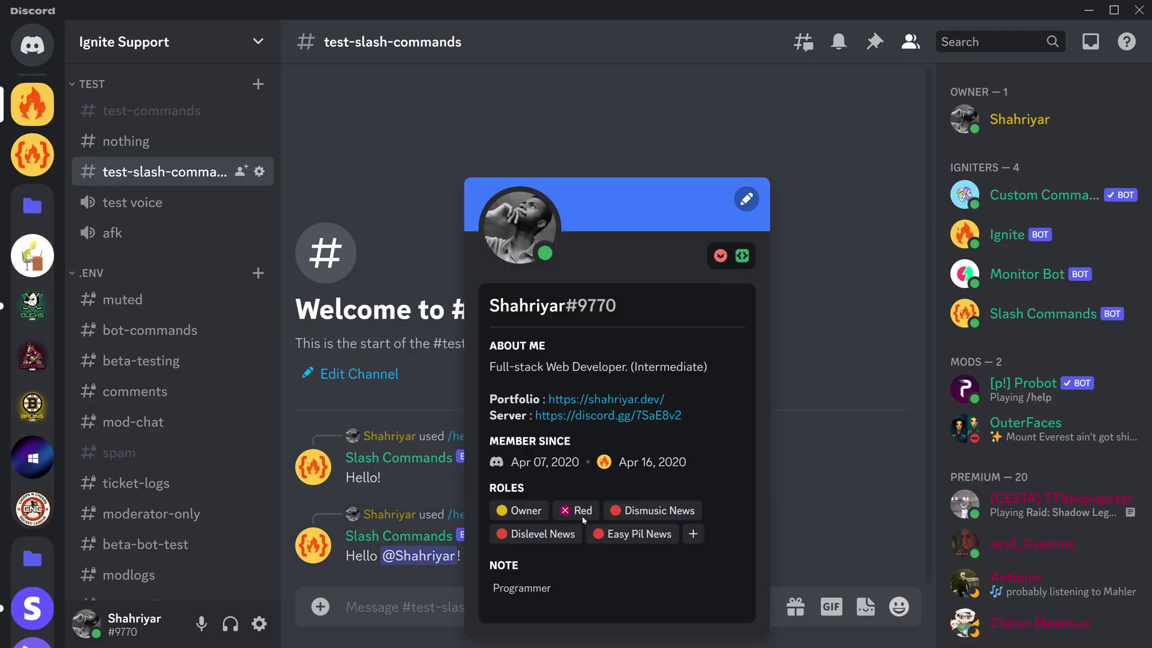
{"action": "left_click", "coordinate": [565, 511]}
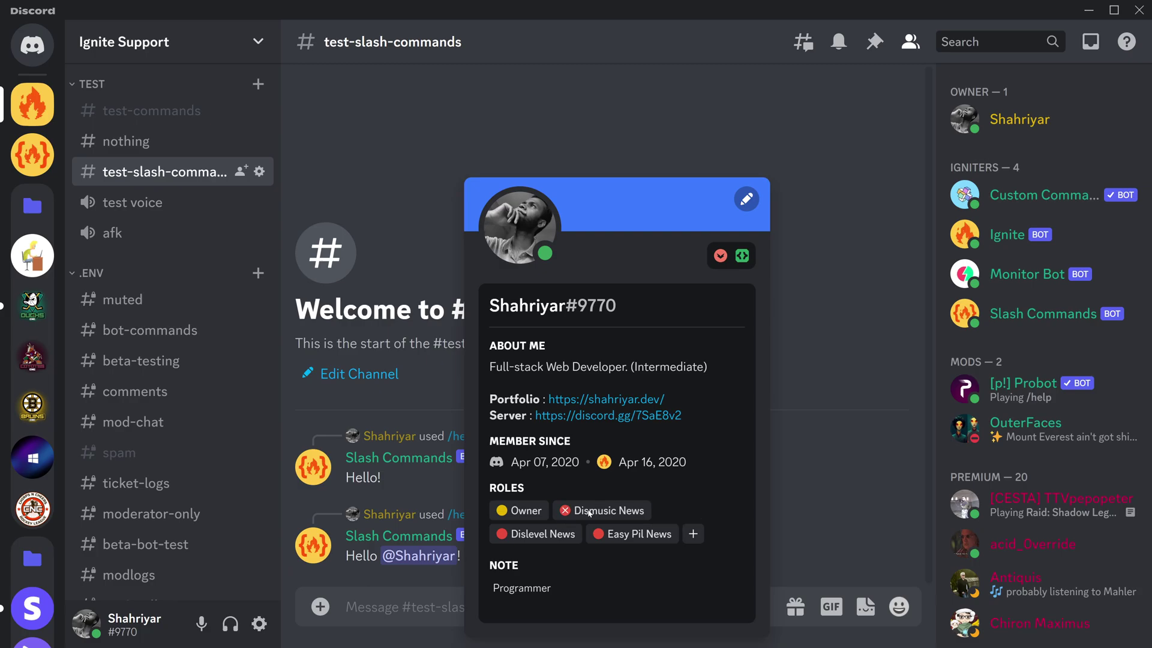
{"action": "left_click", "coordinate": [564, 511]}
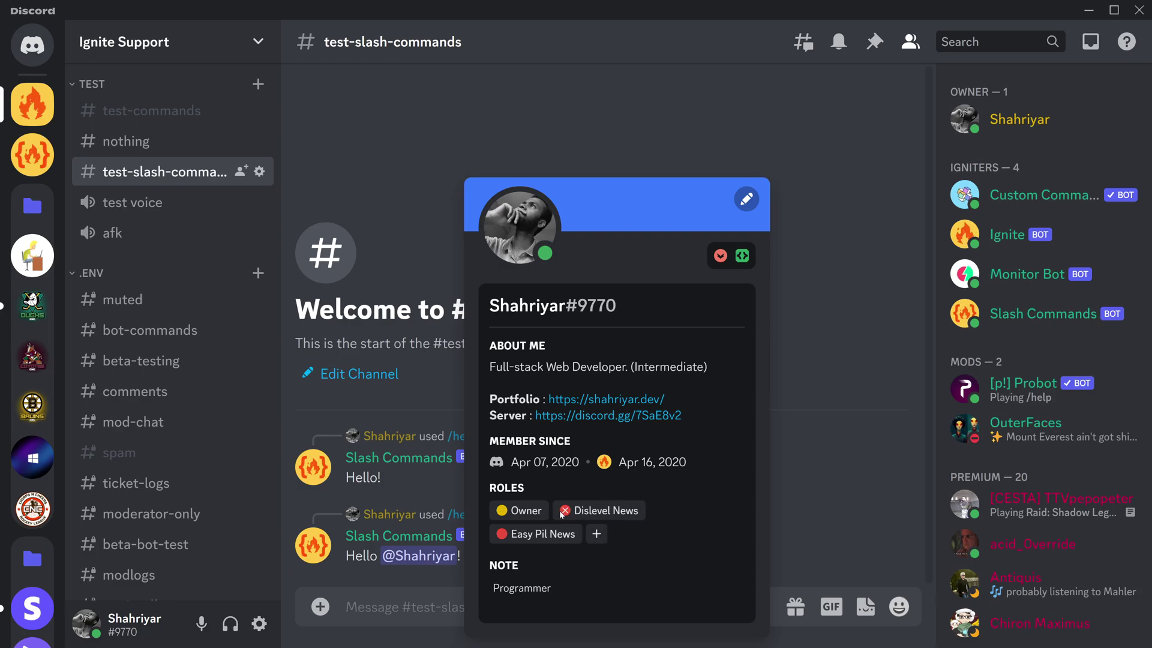
{"action": "left_click", "coordinate": [564, 511]}
{"action": "left_click", "coordinate": [565, 534]}
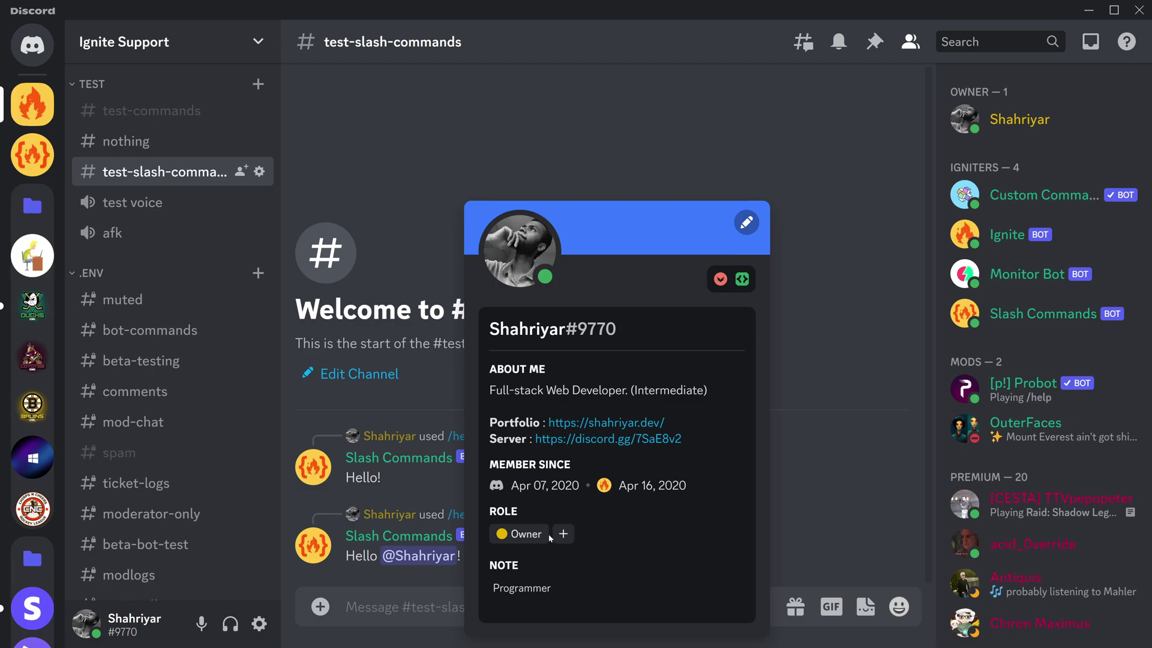
Step: Run /hello in the test-slash-commands channel and open the profile mentioned in the new response to check its roles
{"action": "left_click", "coordinate": [403, 601]}
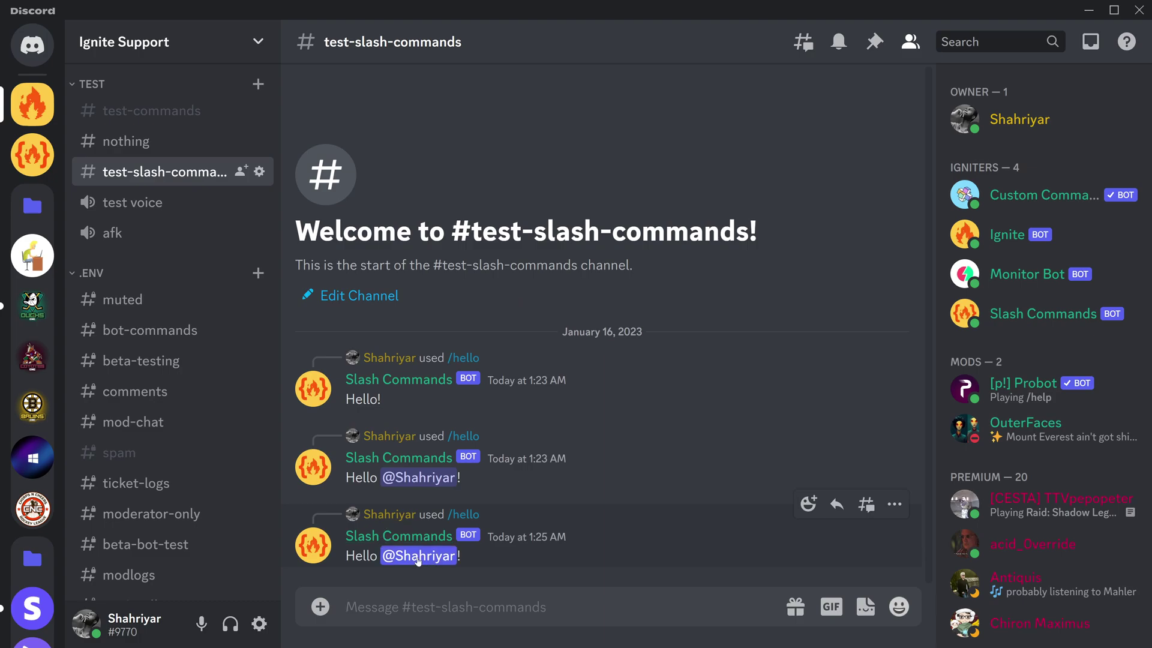
{"action": "left_click", "coordinate": [421, 558]}
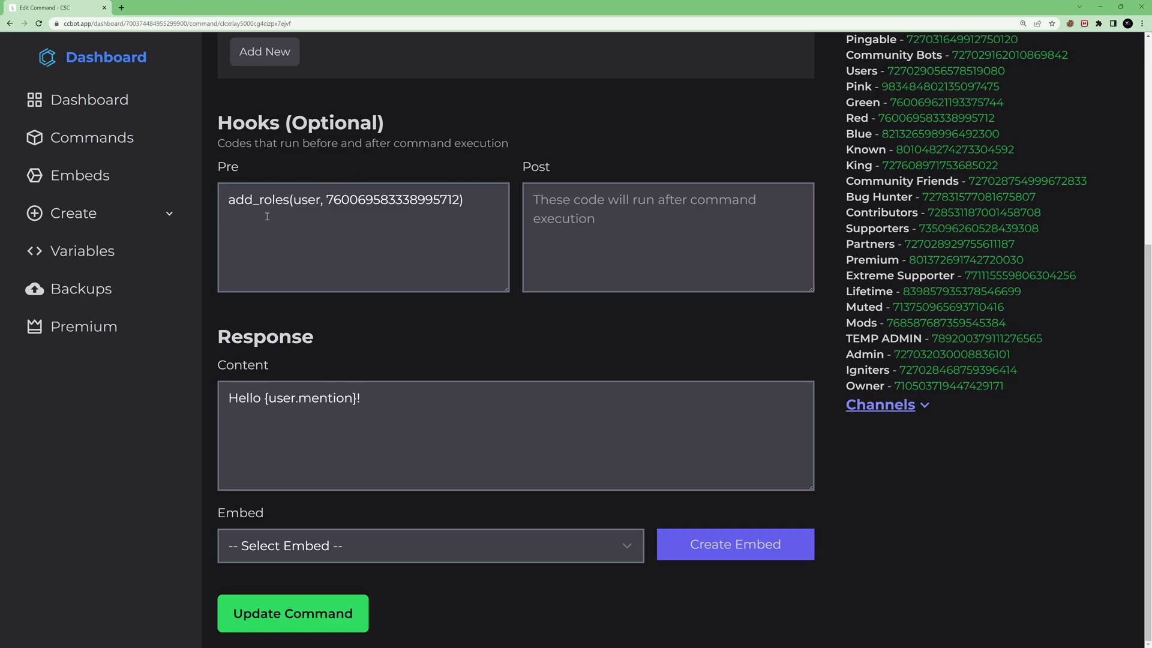
Step: Return to the command editor in the browser, append the Blue role's ID to the add_roles call and update the command
{"action": "left_click", "coordinate": [267, 217]}
{"action": "key", "text": "ctrl+a"}
{"action": "left_click", "coordinate": [460, 200]}
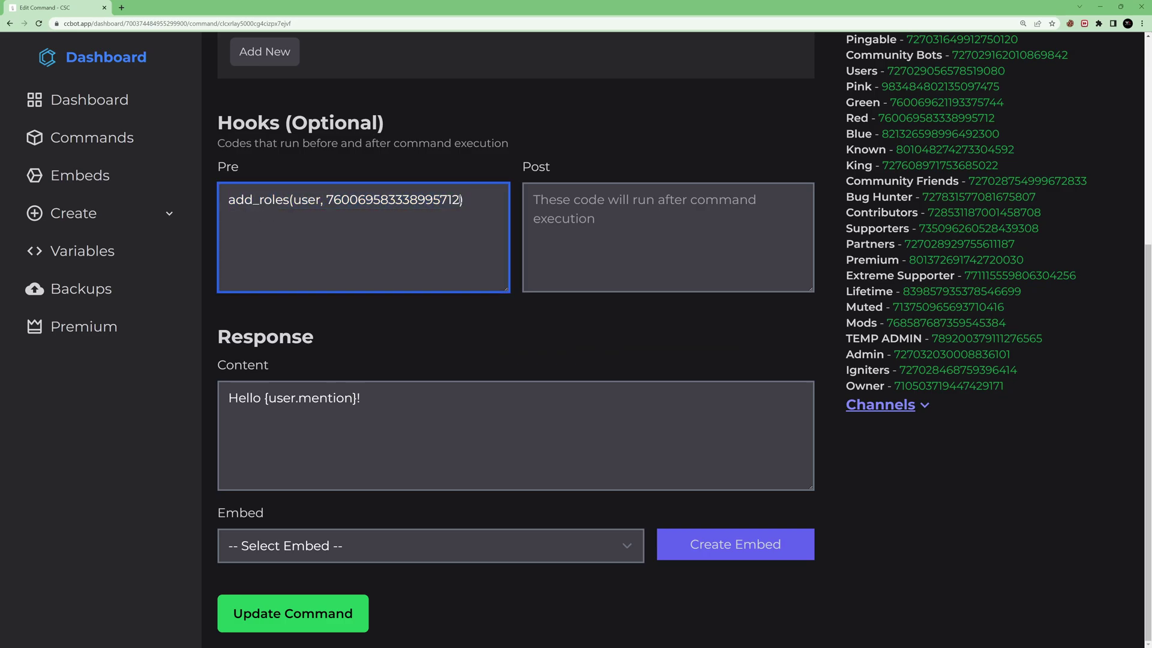
{"action": "type", "text": ","}
{"action": "left_click", "coordinate": [911, 134]}
{"action": "left_click", "coordinate": [463, 200]}
{"action": "key", "text": "ctrl+v"}
{"action": "left_click", "coordinate": [306, 626]}
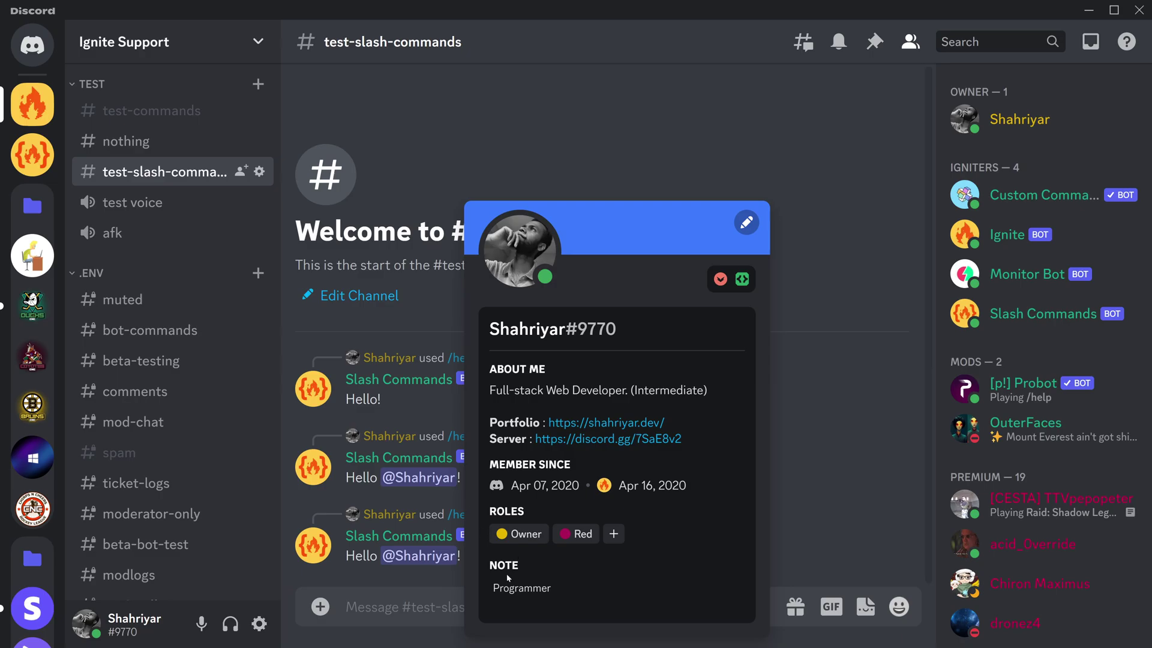
Step: Switch to Discord, close the open profile and run /hello again in the test-slash-commands channel
{"action": "left_click", "coordinate": [451, 562]}
{"action": "left_click", "coordinate": [433, 554]}
{"action": "left_click", "coordinate": [423, 610]}
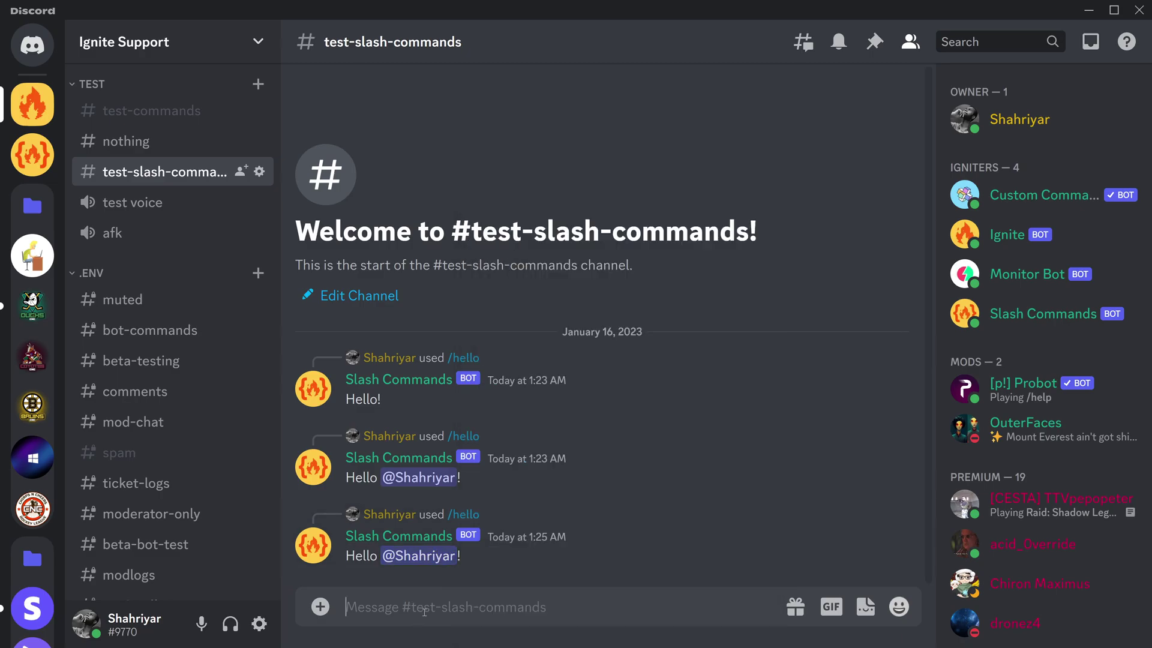
{"action": "type", "text": "/hello"}
{"action": "key", "text": "Return"}
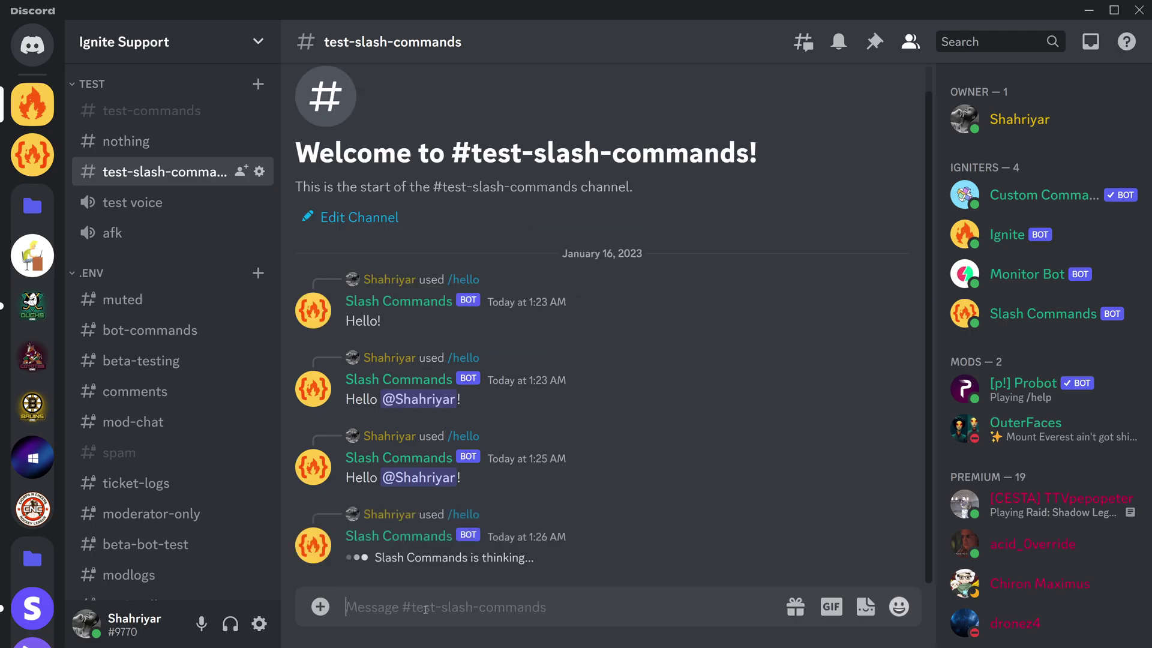
Step: Open the profile mentioned in the latest /hello response to check its roles, and return to the command editor in the browser
{"action": "left_click", "coordinate": [426, 556]}
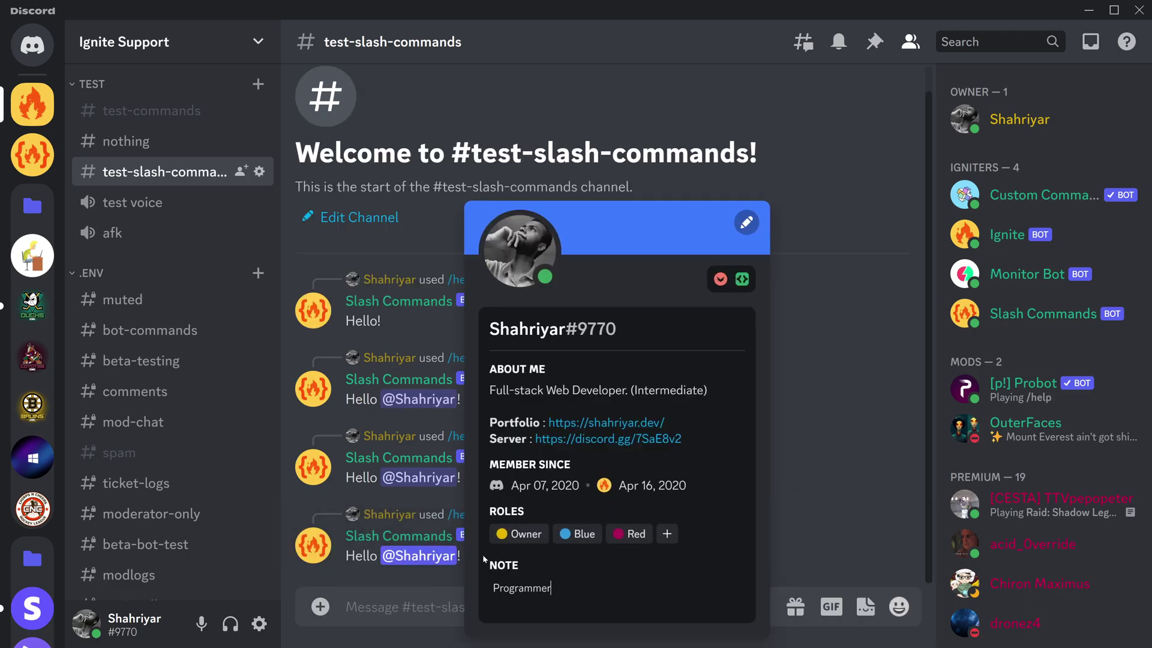
{"action": "left_click", "coordinate": [800, 510]}
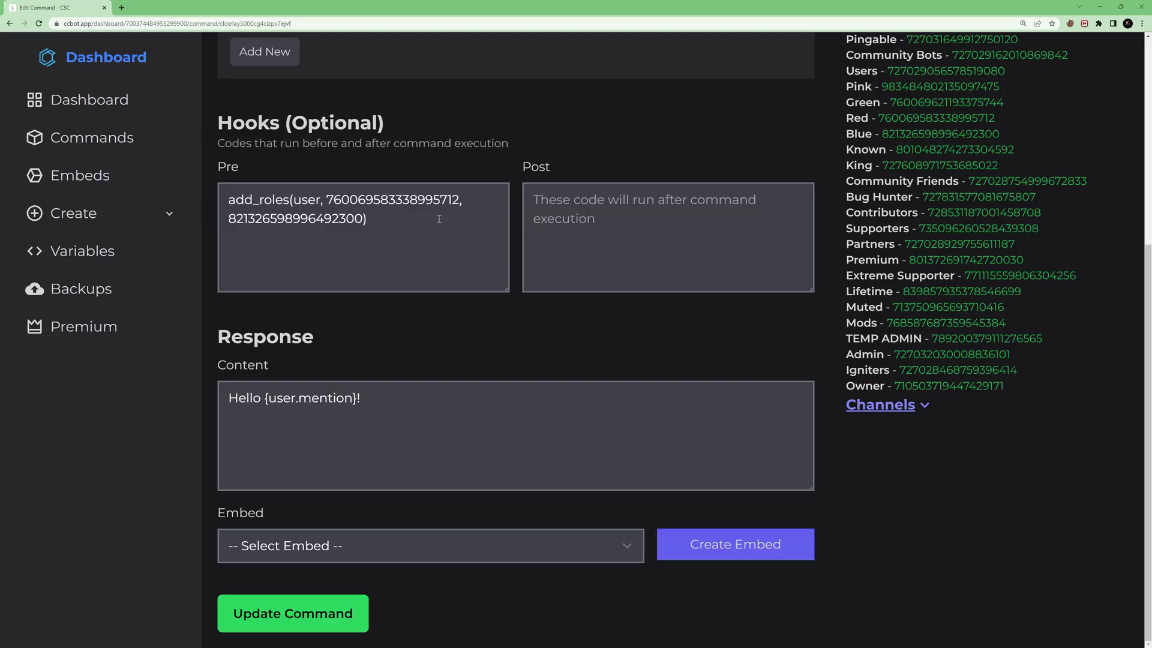
{"action": "left_click_drag", "start_coordinate": [439, 219], "coordinate": [209, 197]}
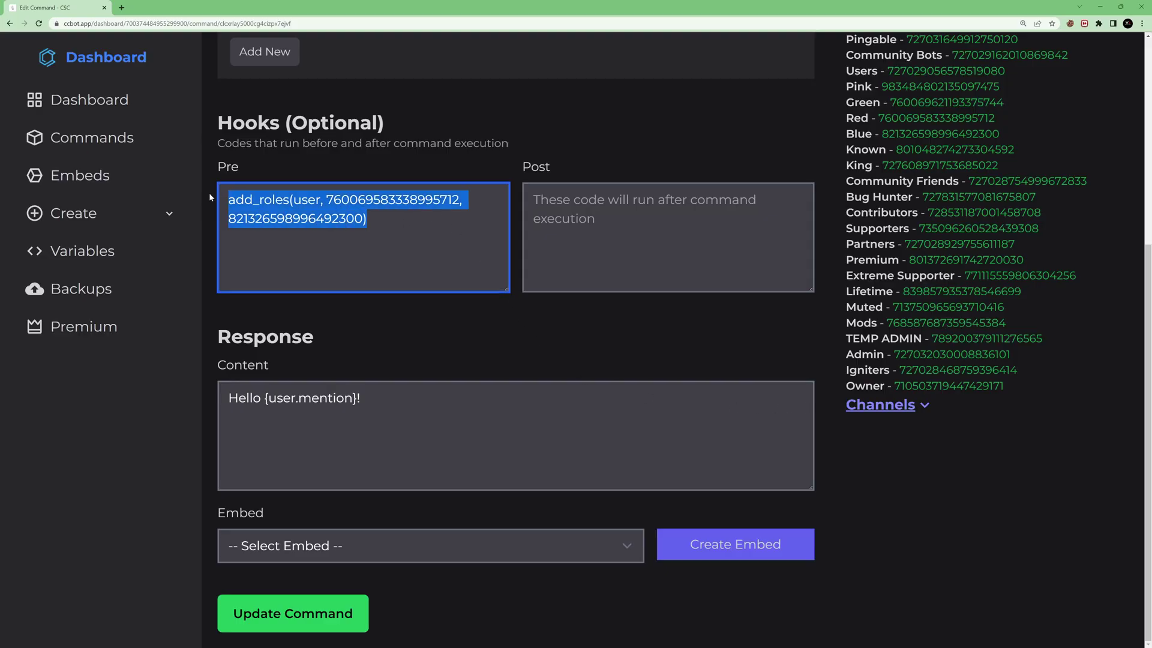
{"action": "left_click", "coordinate": [401, 217]}
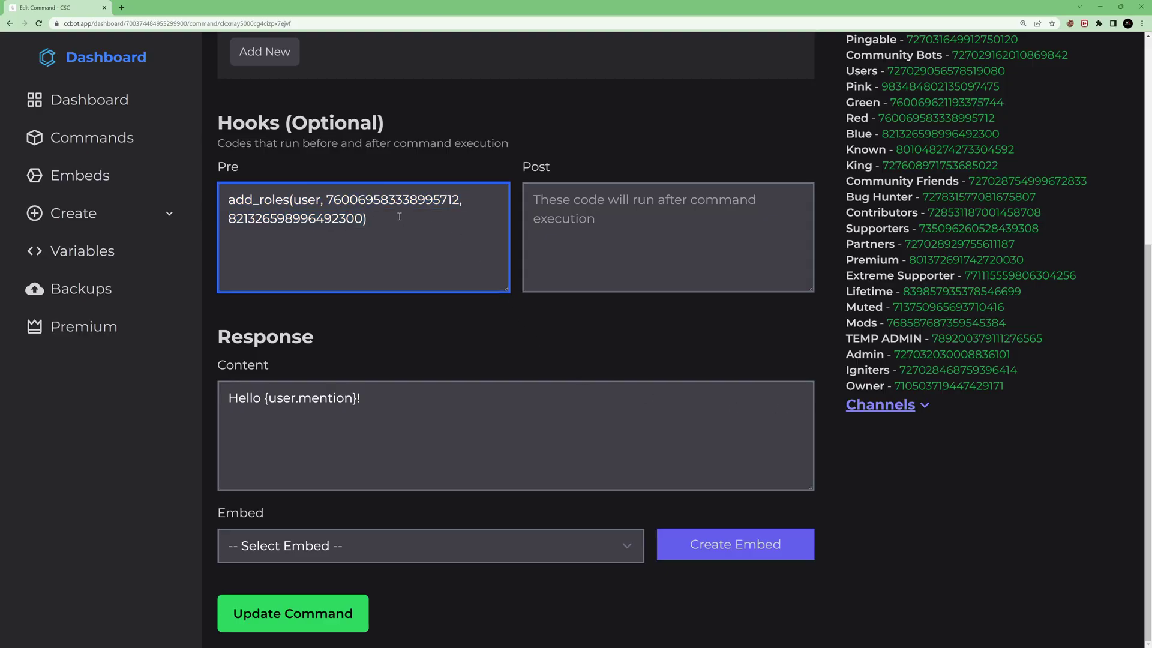
Step: Copy the remove_roles variable from the Programmed list and start a remove_roles(user, call on a new line in the Pre hook
{"action": "scroll", "coordinate": [906, 240], "scroll_direction": "up", "scroll_amount": 4}
{"action": "left_click", "coordinate": [873, 148]}
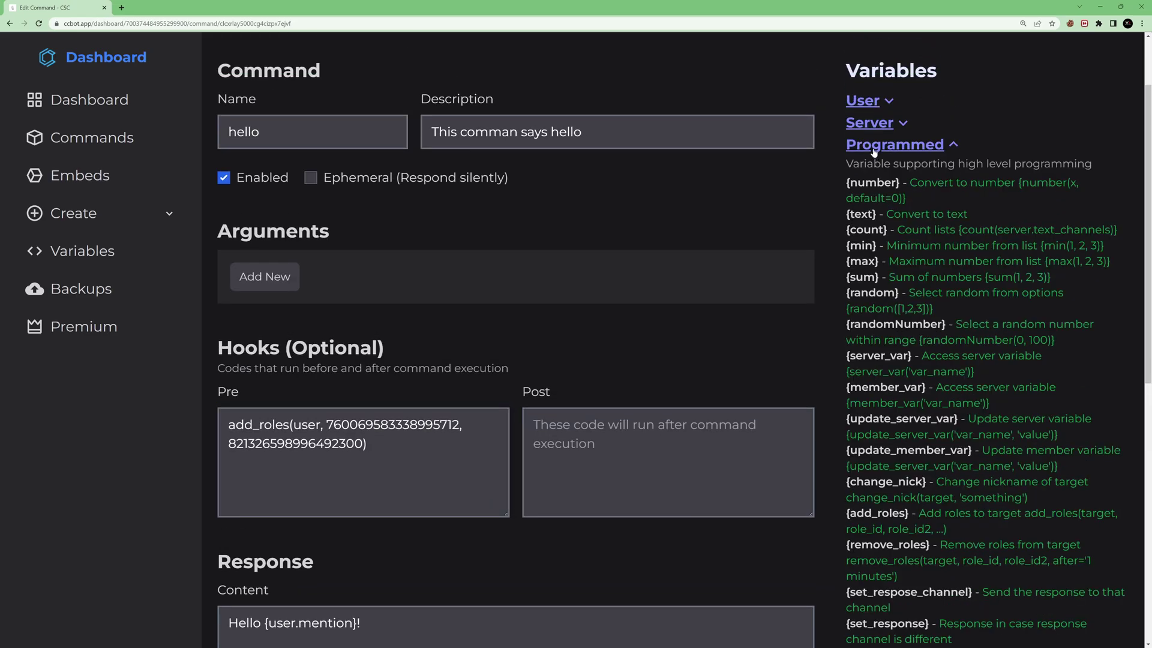
{"action": "scroll", "coordinate": [909, 201], "scroll_direction": "down", "scroll_amount": 4}
{"action": "left_click", "coordinate": [869, 321]}
{"action": "left_click", "coordinate": [405, 230]}
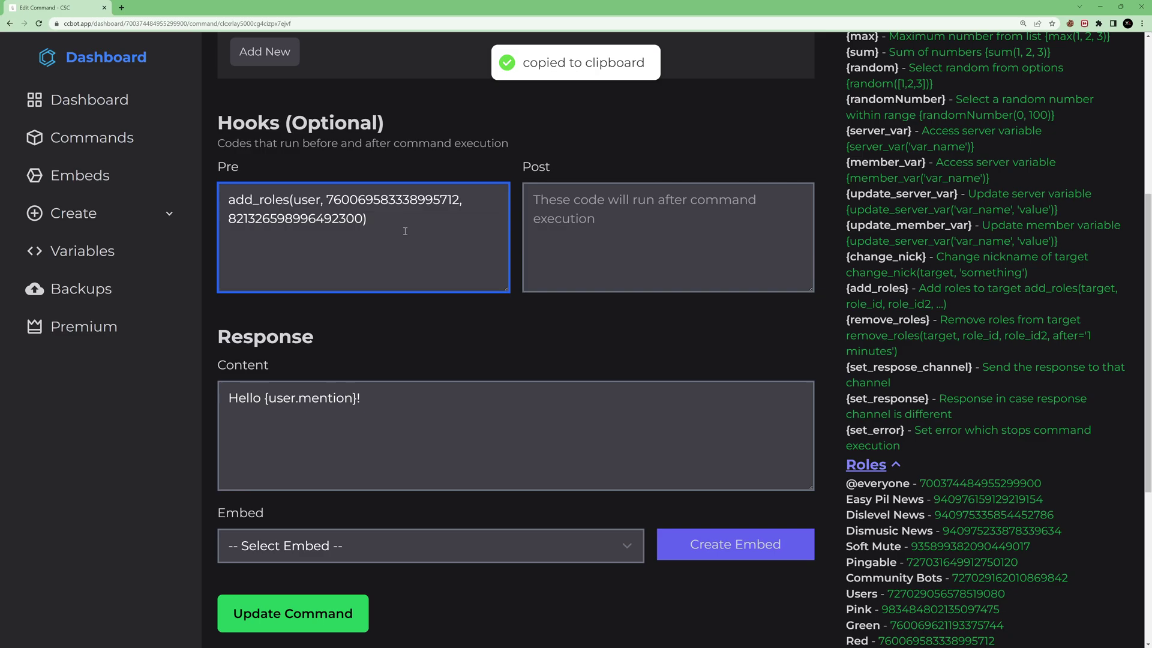
{"action": "key", "text": "Return"}
{"action": "key", "text": "ctrl+v"}
{"action": "type", "text": "(user,"}
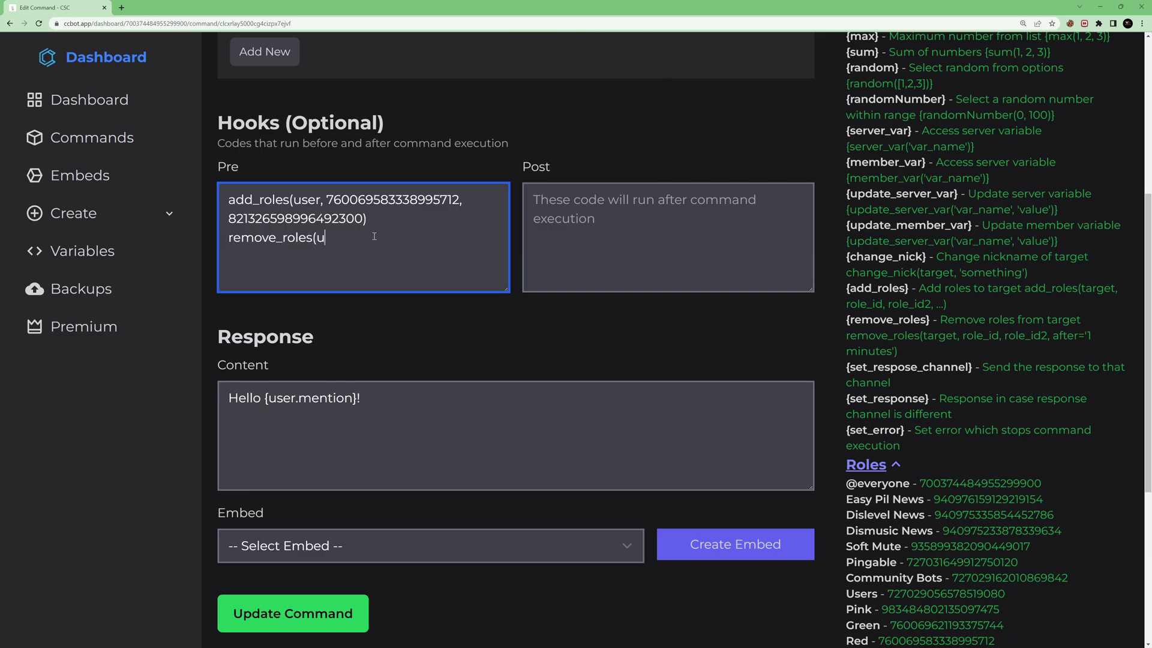
Step: Complete the remove_roles call with the Red and Blue role IDs copied from the add_roles line
{"action": "key", "text": "ctrl+v"}
{"action": "key", "text": "ctrl+z"}
{"action": "double_click", "coordinate": [364, 200]}
{"action": "key", "text": "ctrl+c"}
{"action": "left_click", "coordinate": [360, 237]}
{"action": "key", "text": "ctrl+v"}
{"action": "double_click", "coordinate": [339, 218]}
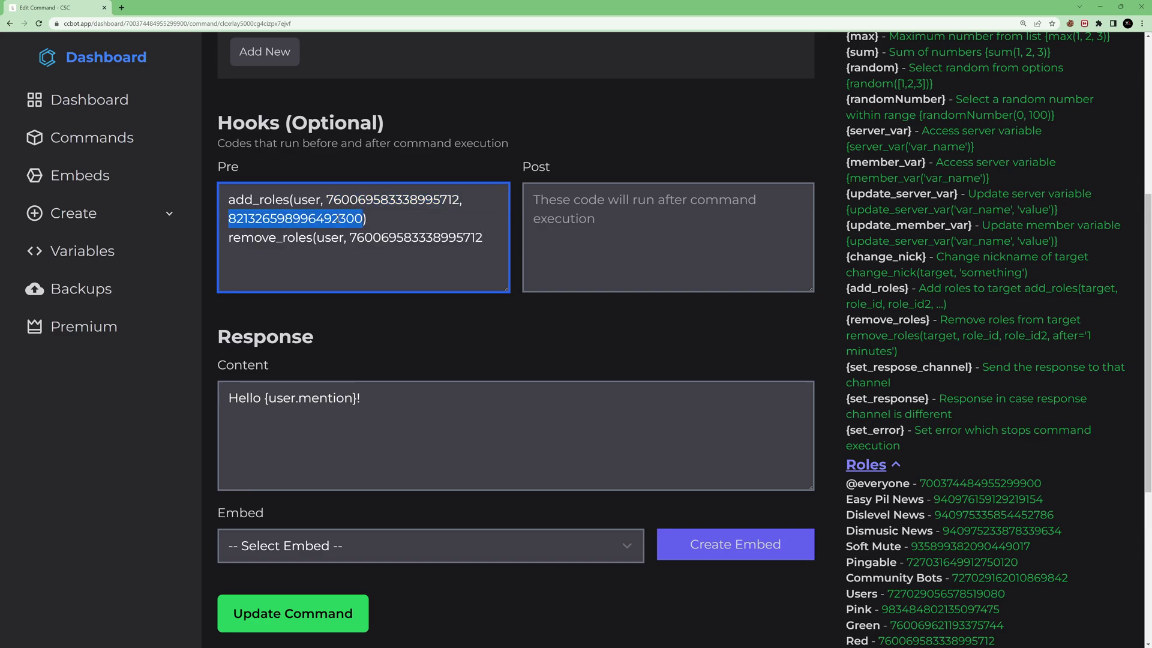
{"action": "key", "text": "ctrl+c"}
{"action": "left_click", "coordinate": [481, 237]}
{"action": "type", "text": ","}
{"action": "key", "text": "ctrl+v"}
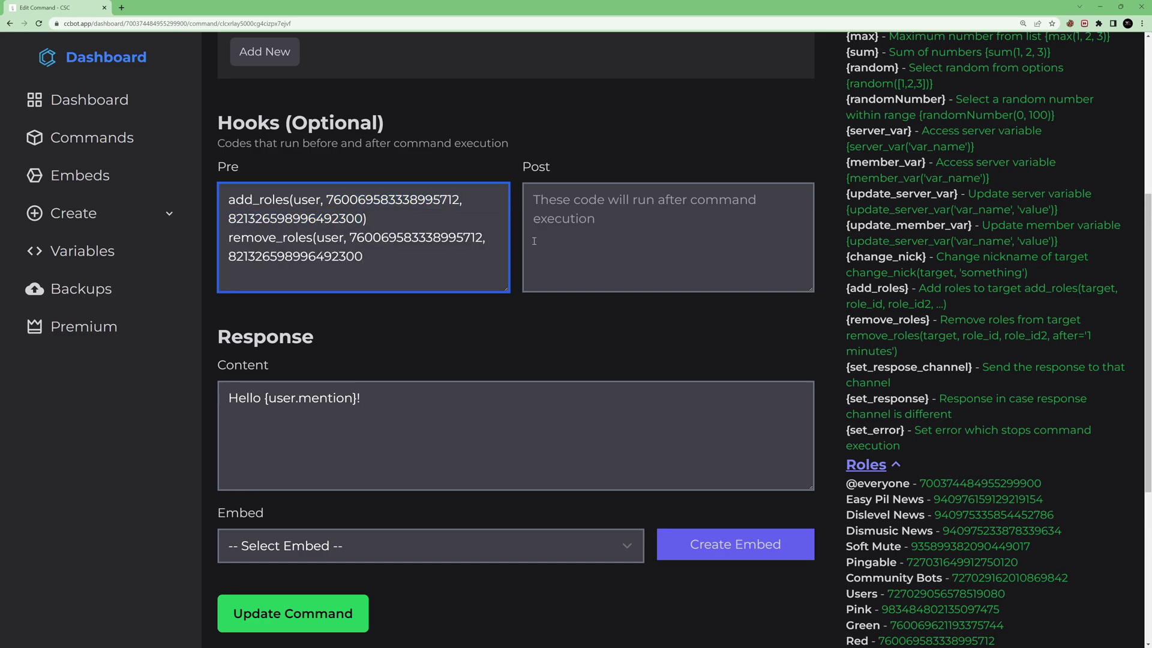
{"action": "type", "text": ")"}
Step: Delete the add_roles line from the Pre hook, leaving only the remove_roles call, and update the command
{"action": "key", "text": "shift+Up"}
{"action": "key", "text": "shift+Home"}
{"action": "key", "text": "BackSpace"}
{"action": "key", "text": "Delete"}
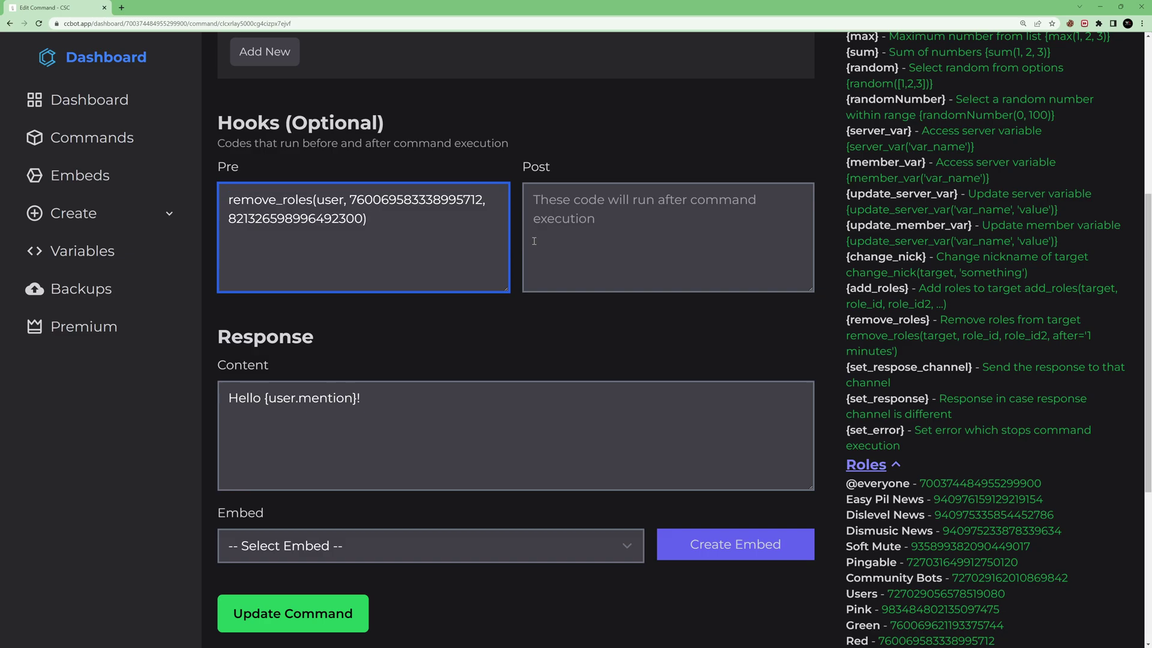
{"action": "key", "text": "ctrl+a"}
{"action": "left_click", "coordinate": [400, 250]}
{"action": "left_click", "coordinate": [309, 621]}
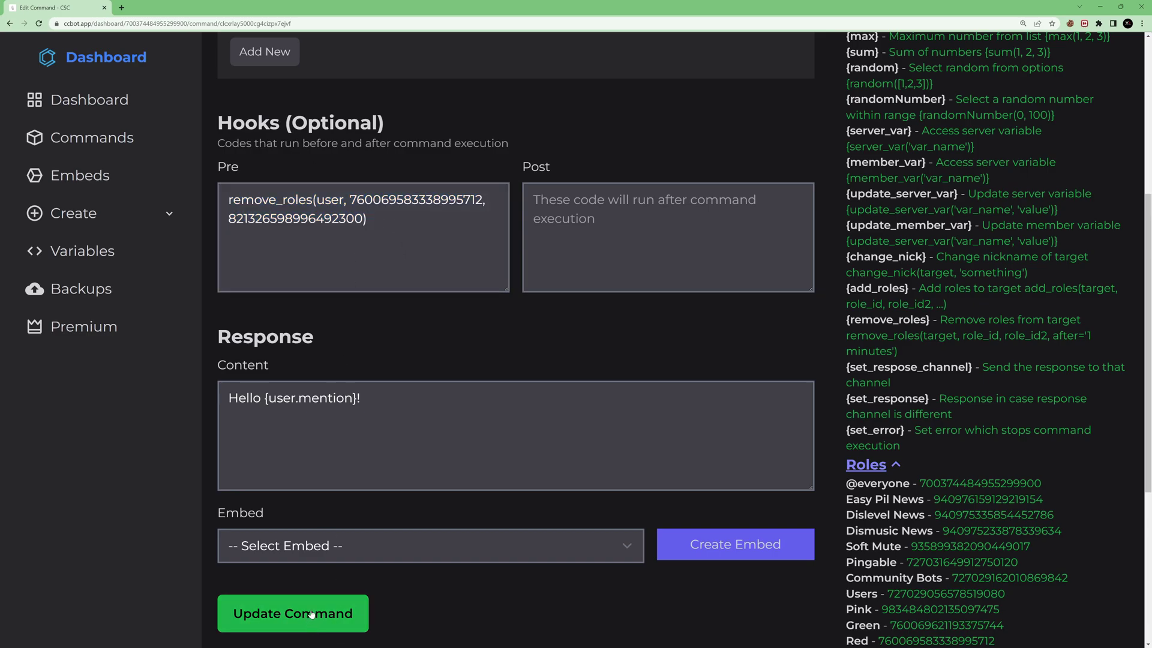
Step: Switch to Discord and run /hello in test-slash-commands, checking the mentioned user's roles before and after the run
{"action": "left_click", "coordinate": [1097, 11]}
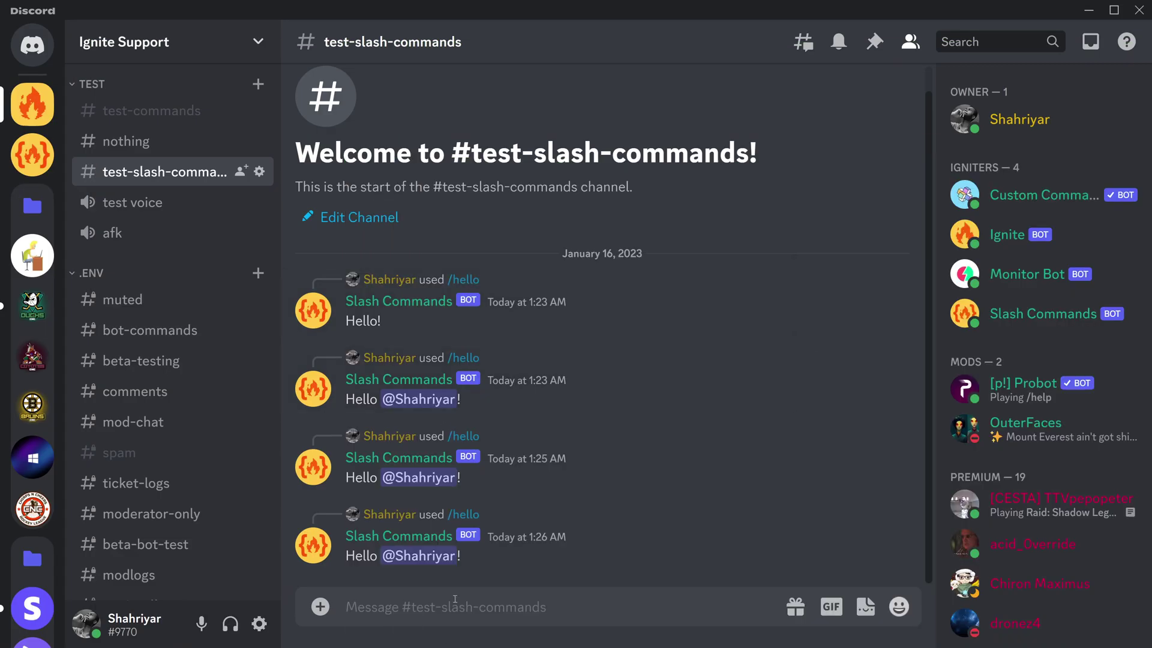
{"action": "type", "text": "/hello"}
{"action": "left_click", "coordinate": [414, 524]}
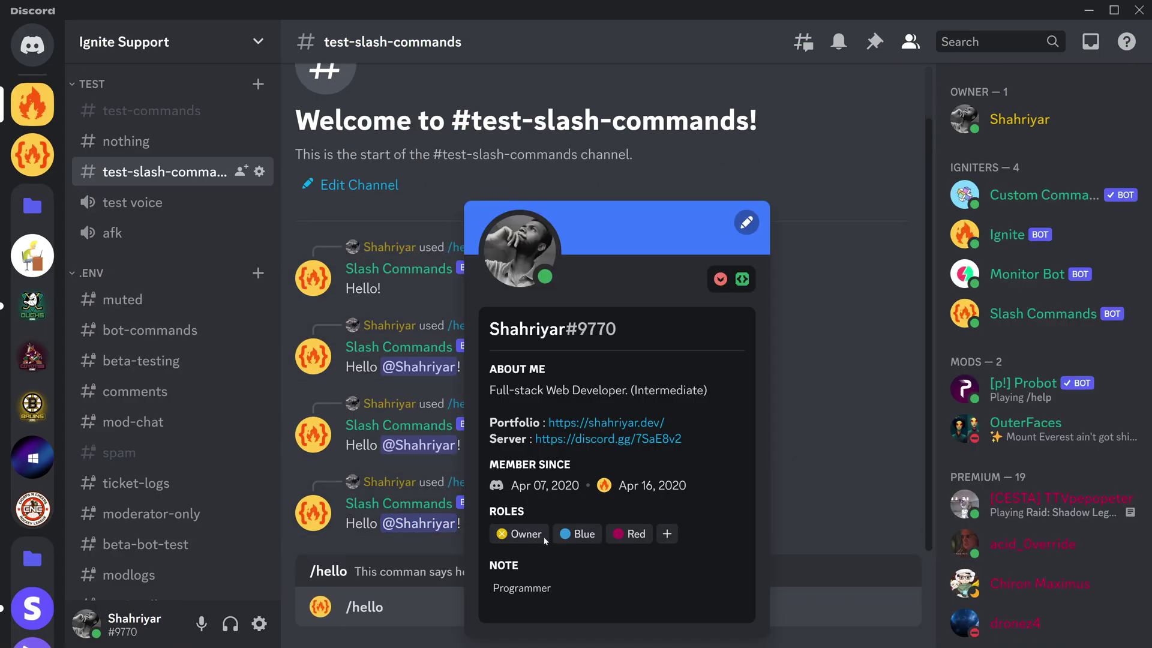
{"action": "left_click", "coordinate": [764, 504]}
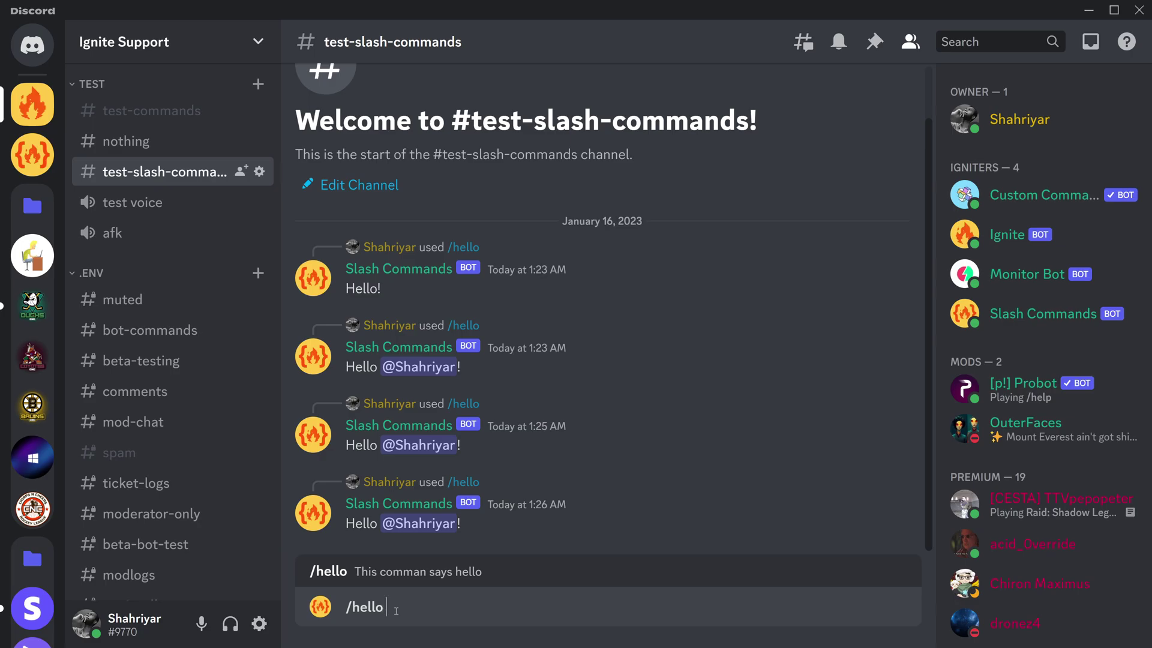
{"action": "key", "text": "Return"}
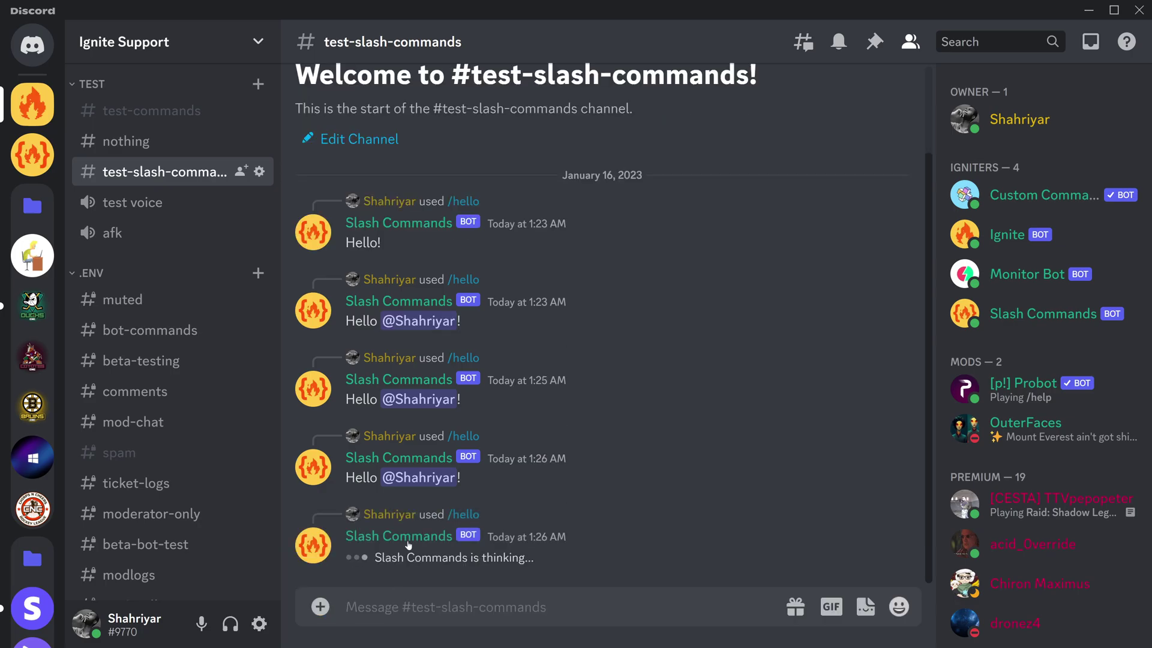
{"action": "left_click", "coordinate": [420, 477]}
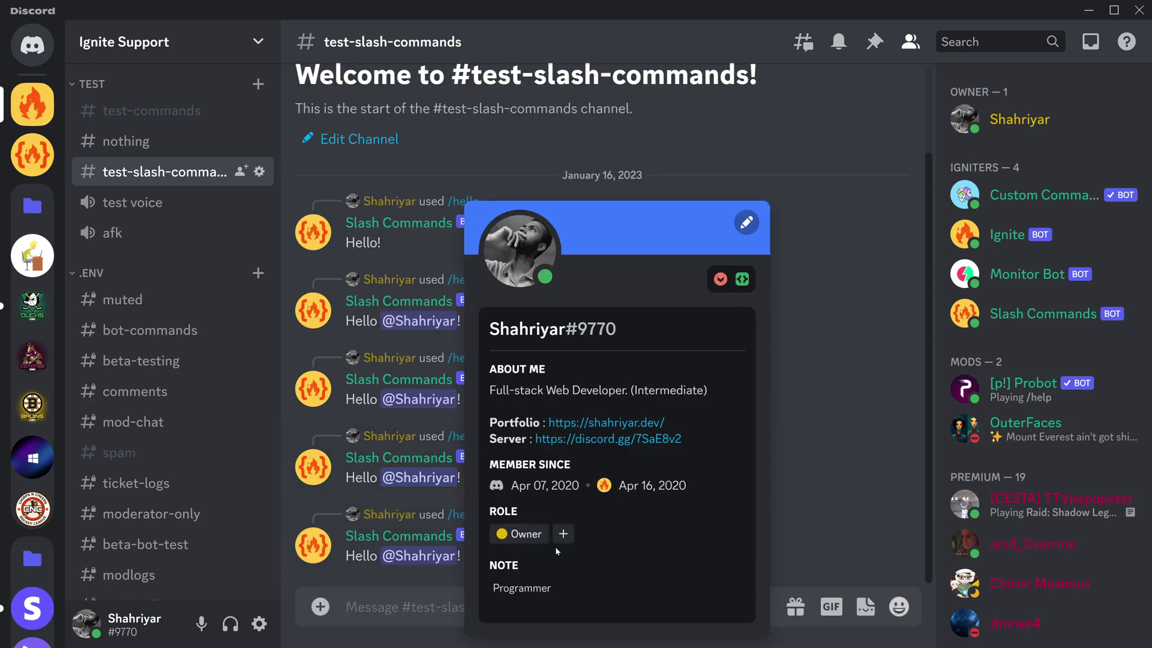
{"action": "left_click", "coordinate": [826, 446]}
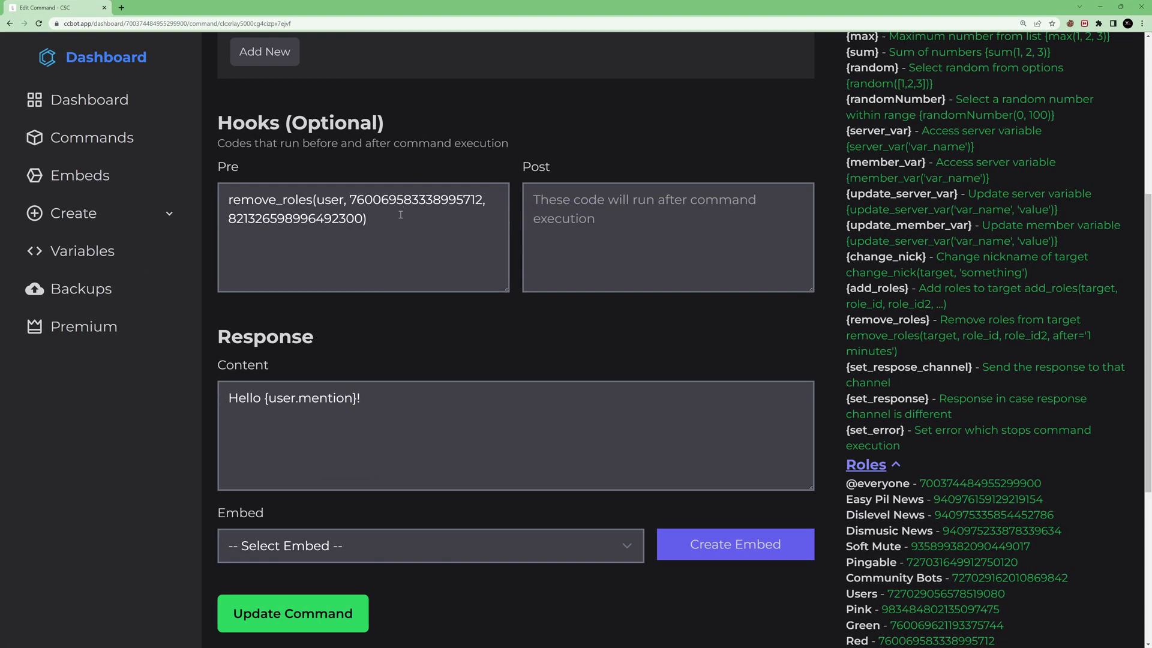
Step: Return to the command editor in the browser, add after="10 seconds" to the remove_roles call and update the command
{"action": "left_click_drag", "start_coordinate": [401, 214], "coordinate": [202, 198]}
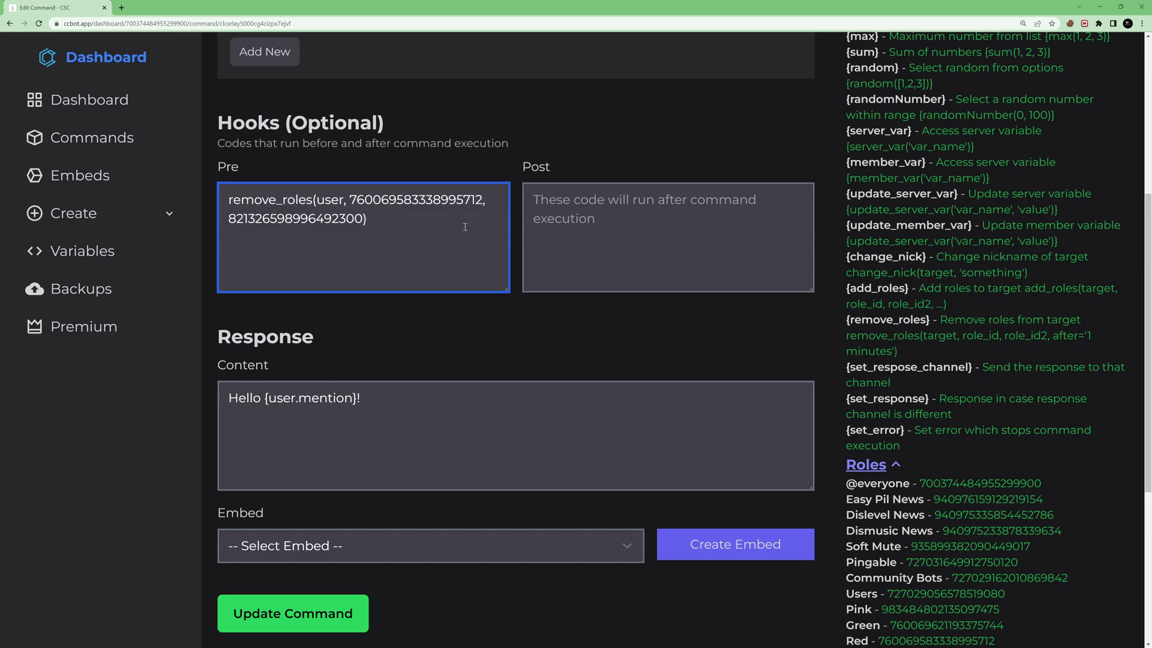
{"action": "type", "text": ", "}
{"action": "type", "text": "after"}
{"action": "type", "text": "="}
{"action": "type", "text": "\"\""}
{"action": "type", "text": "10 seconds"}
{"action": "left_click_drag", "start_coordinate": [494, 222], "coordinate": [378, 219]}
{"action": "left_click", "coordinate": [414, 218]}
{"action": "left_click", "coordinate": [294, 611]}
Step: Switch to Discord, open the mentioned user's profile and assign it the Red role
{"action": "key", "text": "alt+Tab"}
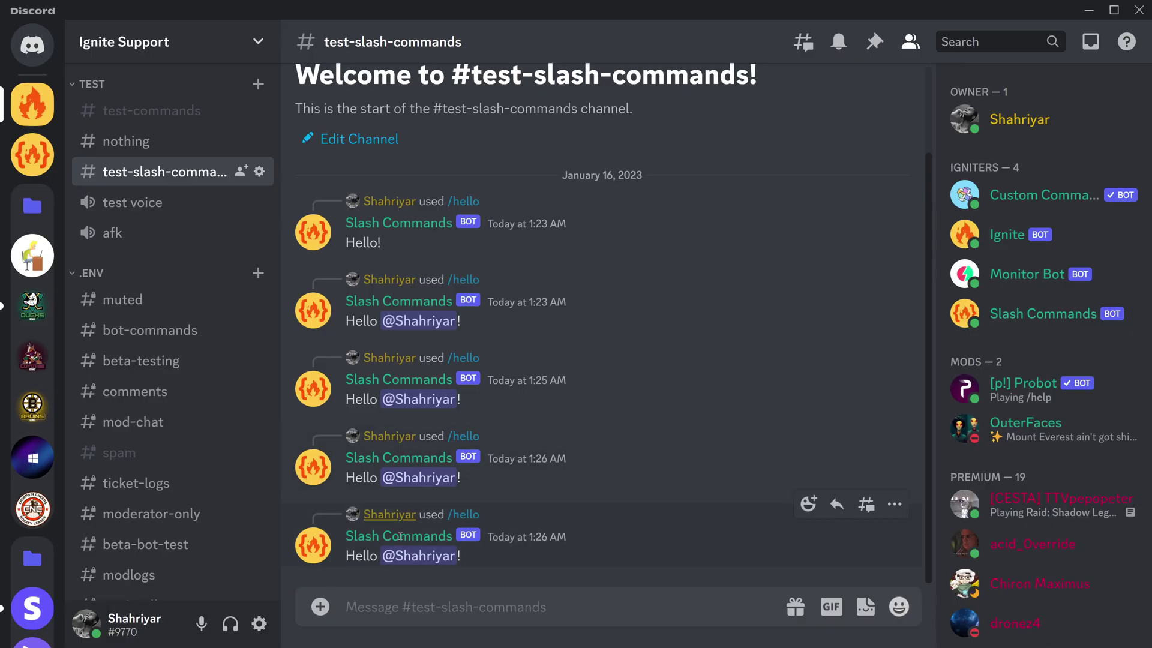
{"action": "left_click", "coordinate": [420, 556]}
{"action": "left_click", "coordinate": [564, 534]}
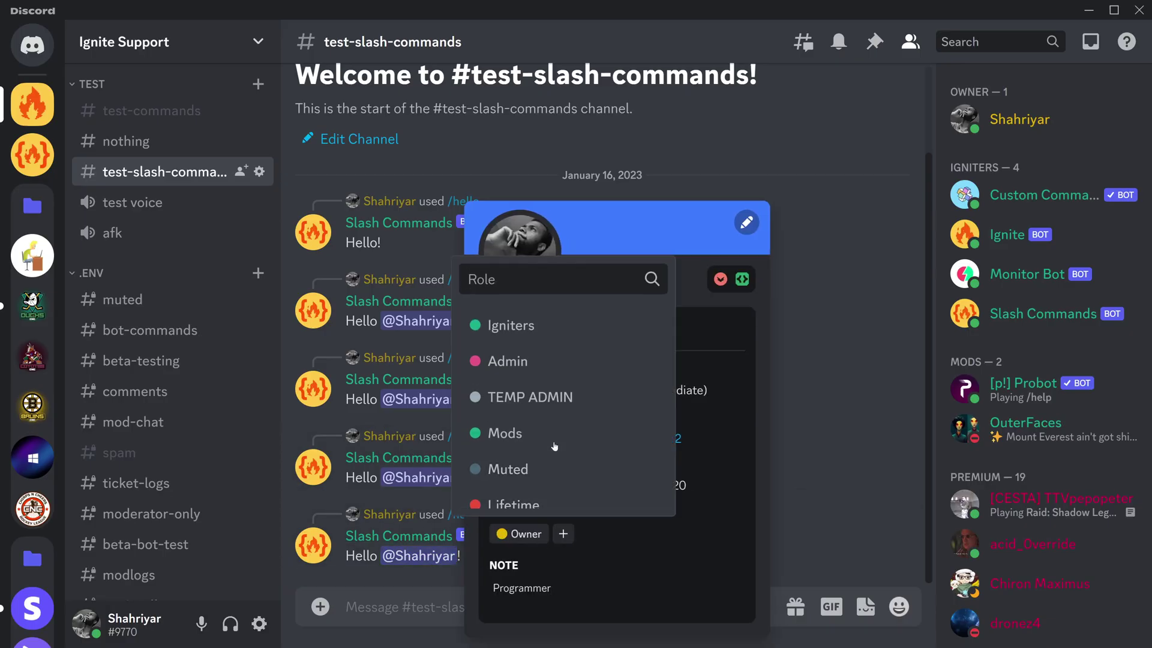
{"action": "type", "text": "red"}
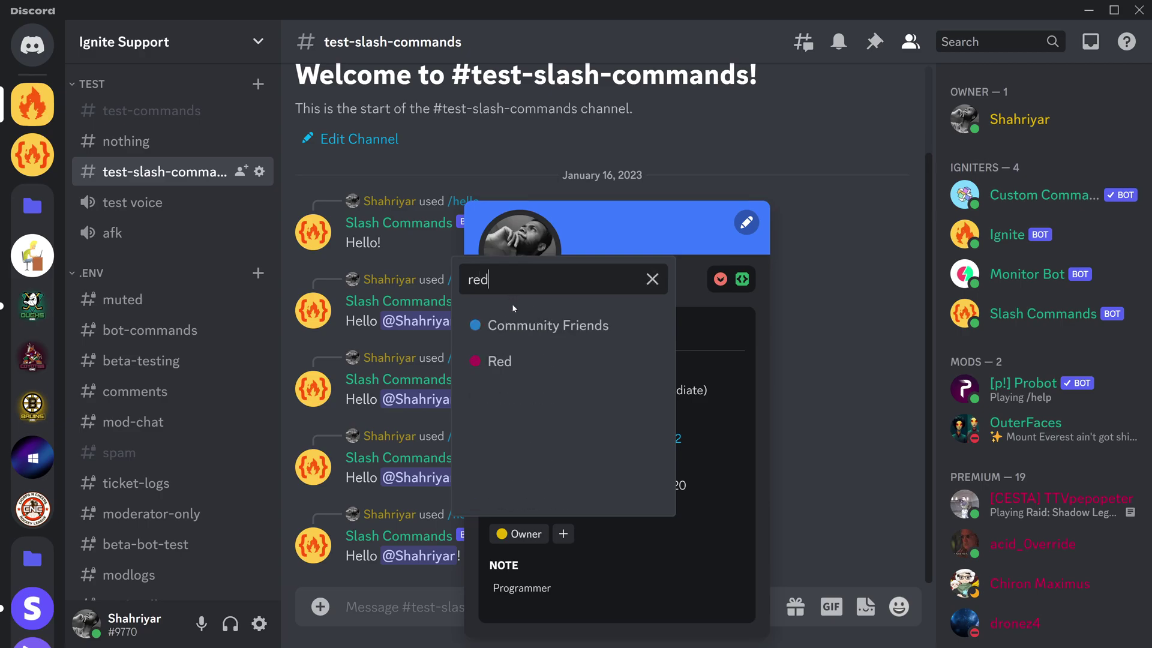
{"action": "left_click", "coordinate": [511, 365]}
Step: Run /hello in the test-slash-commands channel, wait about 10 seconds and check the roles on the mentioned profile
{"action": "left_click", "coordinate": [420, 610]}
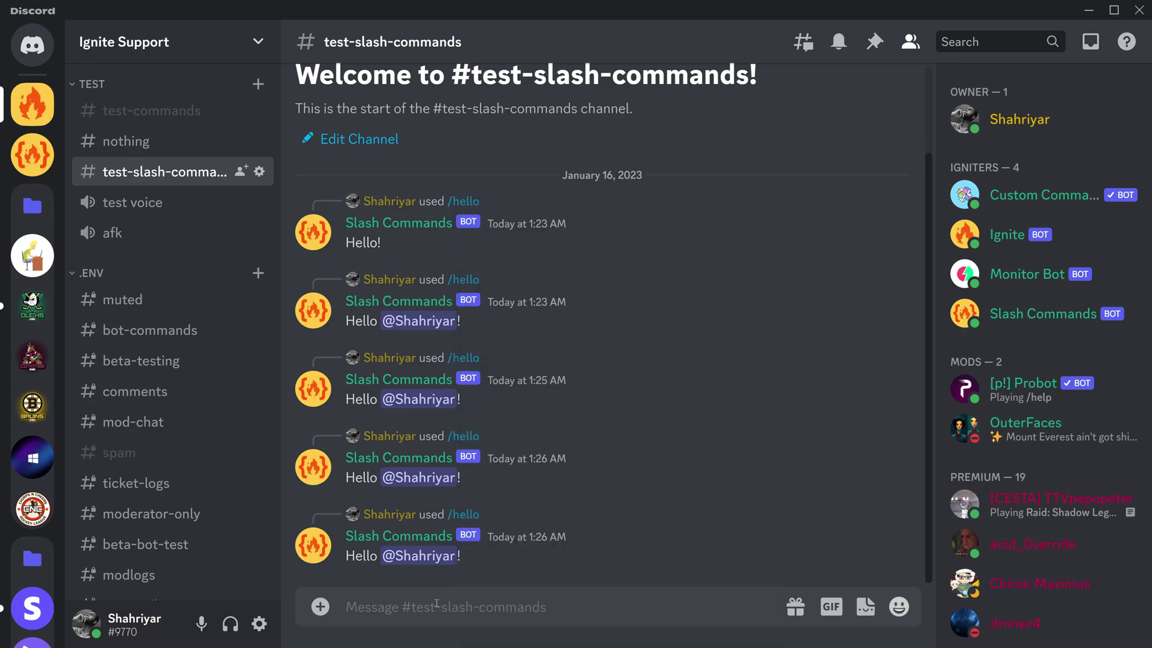
{"action": "type", "text": "/hello"}
{"action": "key", "text": "Return"}
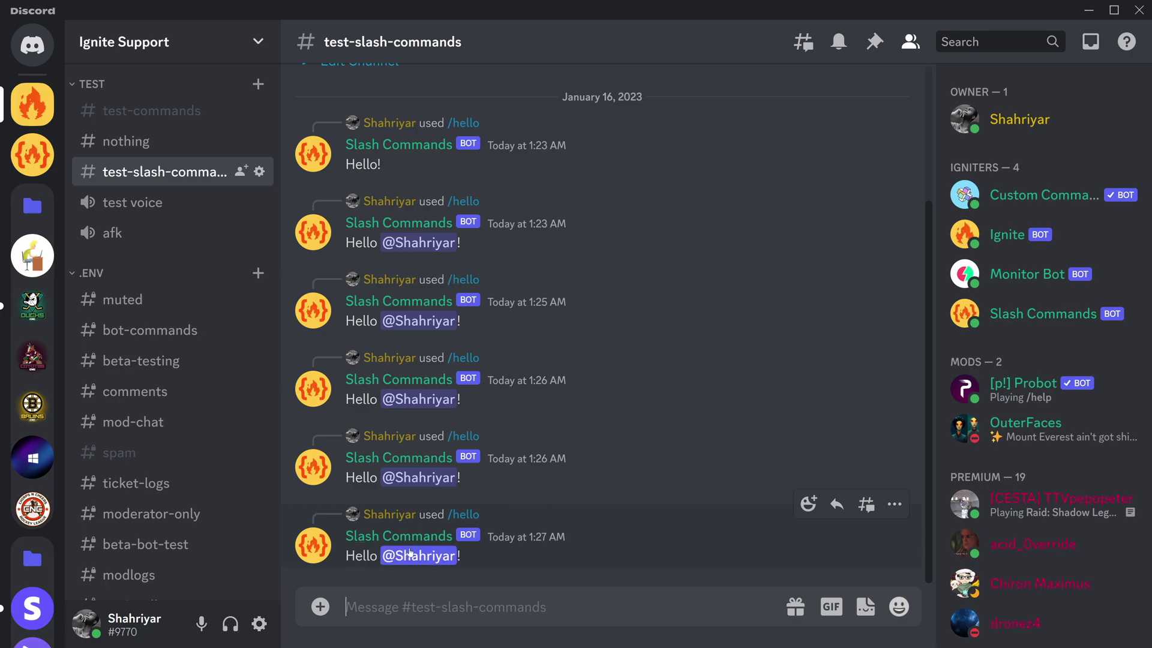
{"action": "left_click", "coordinate": [410, 554]}
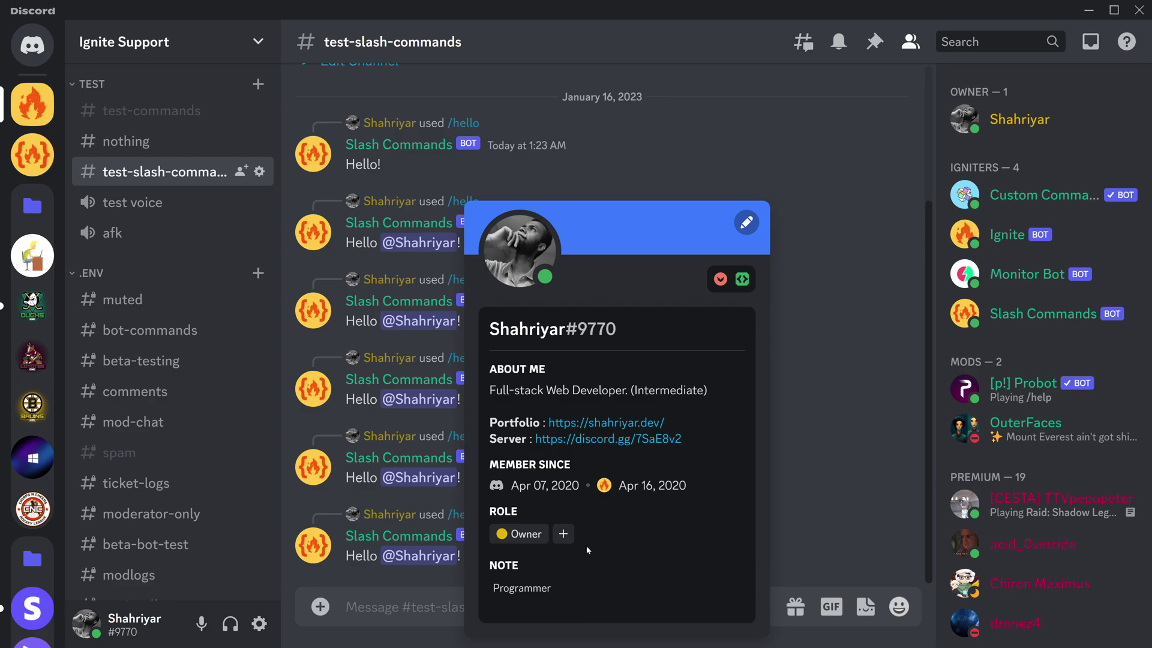
{"action": "left_click", "coordinate": [816, 545]}
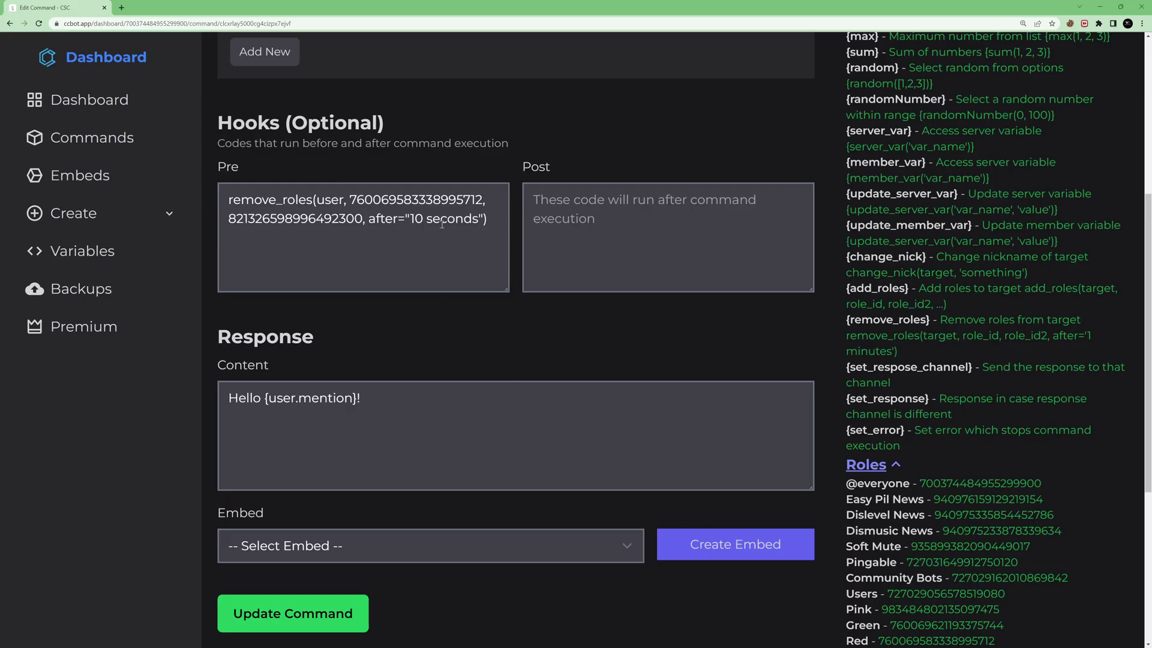
Step: Return to the command editor in the browser and set the remove_roles call's after value to "1 month"
{"action": "left_click_drag", "start_coordinate": [369, 219], "coordinate": [480, 219]}
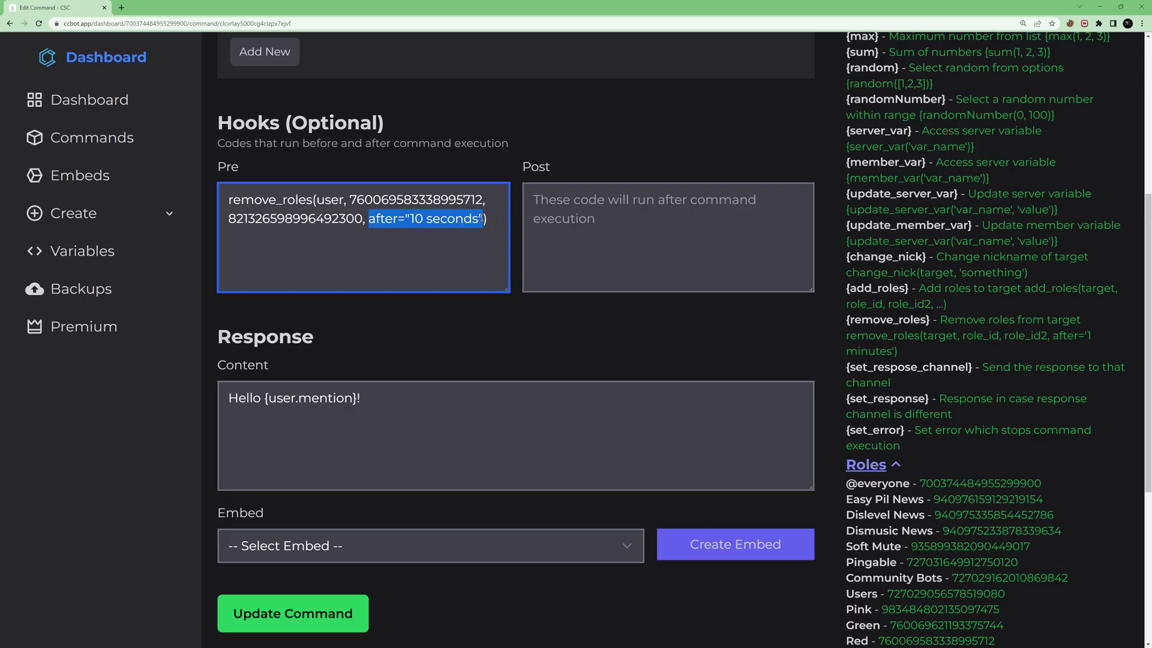
{"action": "left_click", "coordinate": [451, 219]}
{"action": "double_click", "coordinate": [451, 220]}
{"action": "key", "text": "BackSpace"}
{"action": "key", "text": "BackSpace"}
{"action": "key", "text": "BackSpace"}
{"action": "key", "text": "BackSpace"}
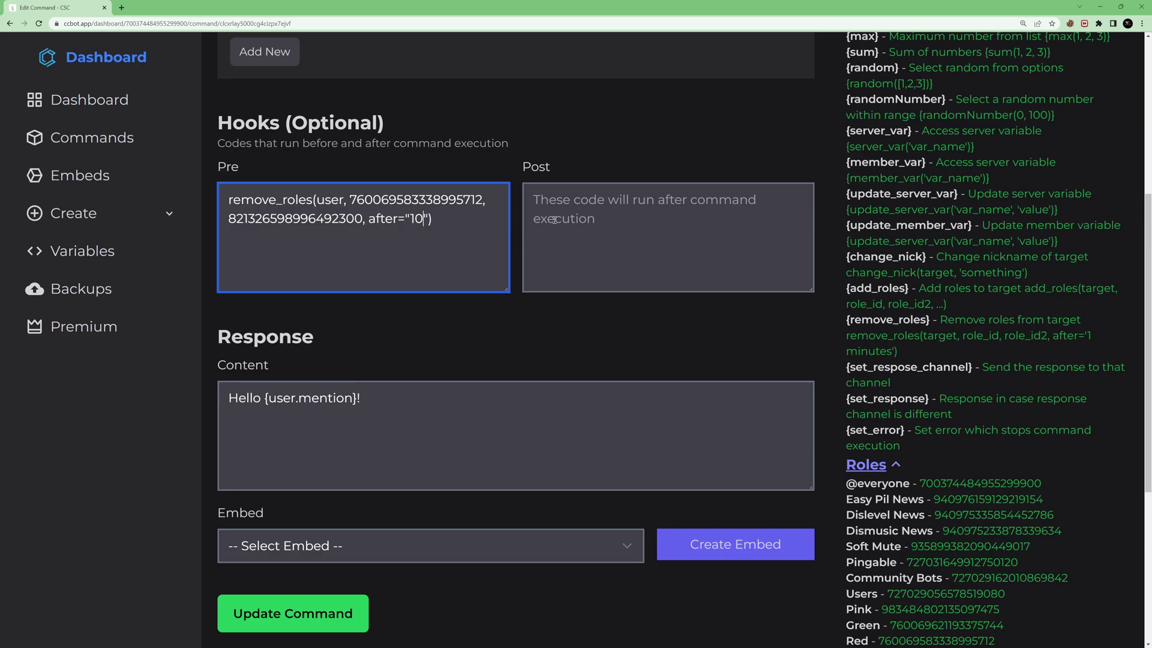
{"action": "type", "text": "1 month"}
Step: Replace the after value in the remove_roles call with "2 year"
{"action": "key", "text": "BackSpace"}
{"action": "key", "text": "BackSpace"}
{"action": "key", "text": "BackSpace"}
{"action": "key", "text": "BackSpace"}
{"action": "key", "text": "BackSpace"}
{"action": "key", "text": "BackSpace"}
{"action": "key", "text": "BackSpace"}
{"action": "type", "text": "2 year"}
Step: Examine the remove_roles code in the Pre hook alongside the response content and the empty Post hook
{"action": "key", "text": "ctrl+a"}
{"action": "left_click", "coordinate": [418, 234]}
{"action": "key", "text": "ctrl+a"}
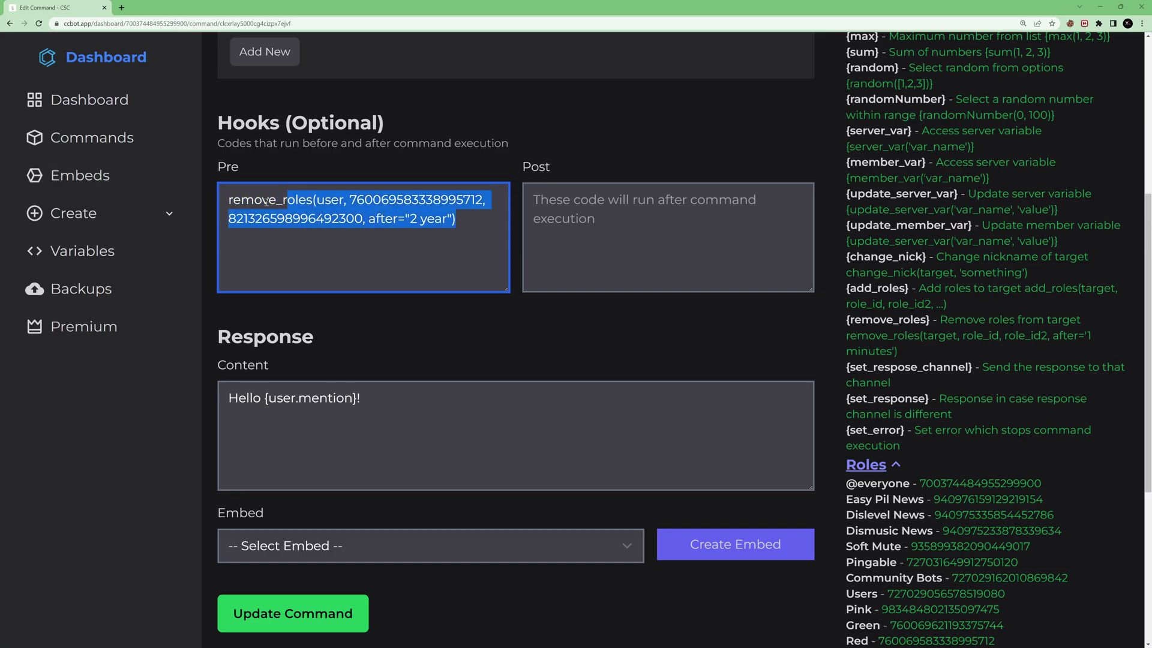
{"action": "left_click", "coordinate": [418, 233]}
{"action": "key", "text": "ctrl+a"}
{"action": "left_click", "coordinate": [475, 260]}
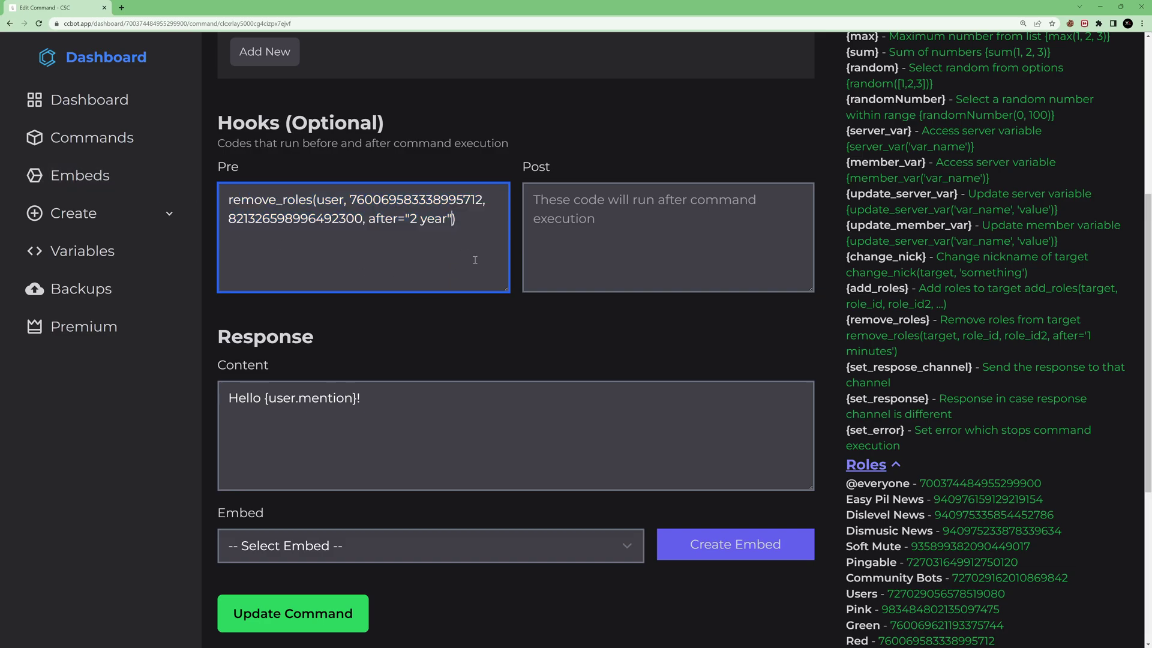
{"action": "left_click_drag", "start_coordinate": [457, 219], "coordinate": [241, 199]}
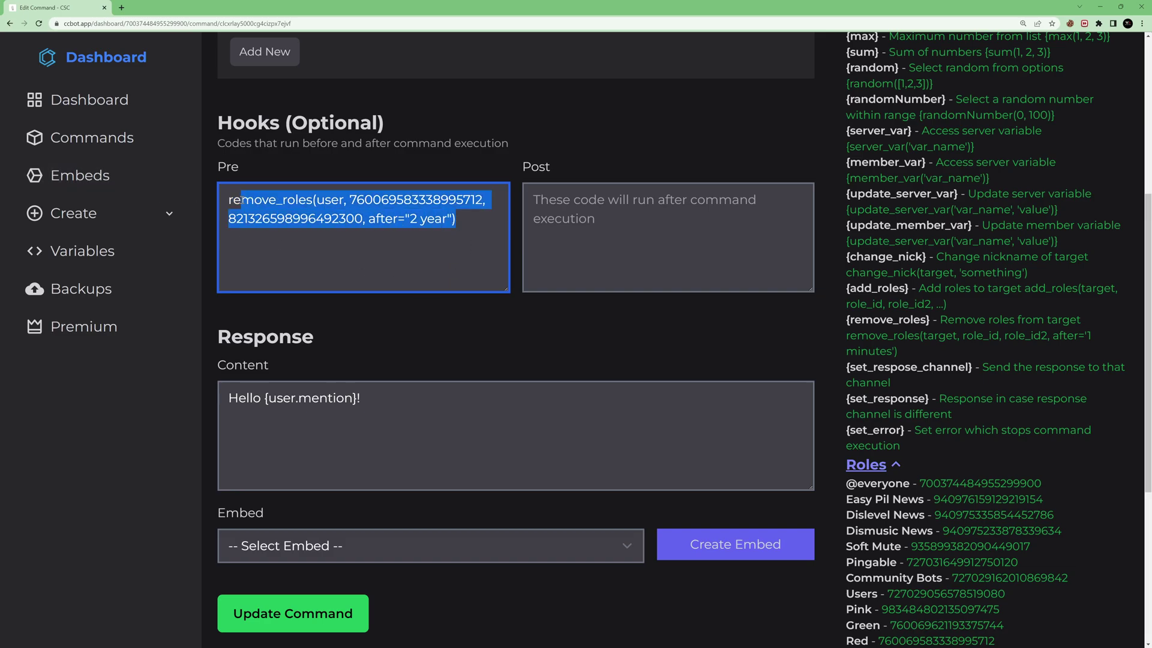
{"action": "left_click", "coordinate": [531, 203]}
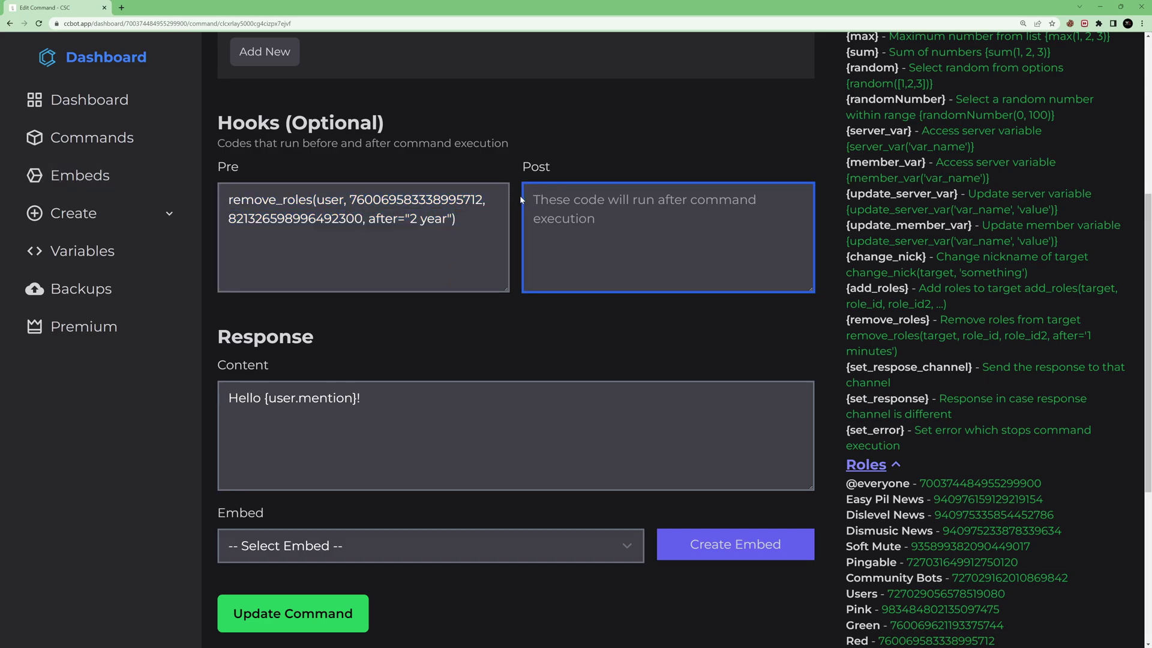
{"action": "left_click_drag", "start_coordinate": [467, 221], "coordinate": [218, 198]}
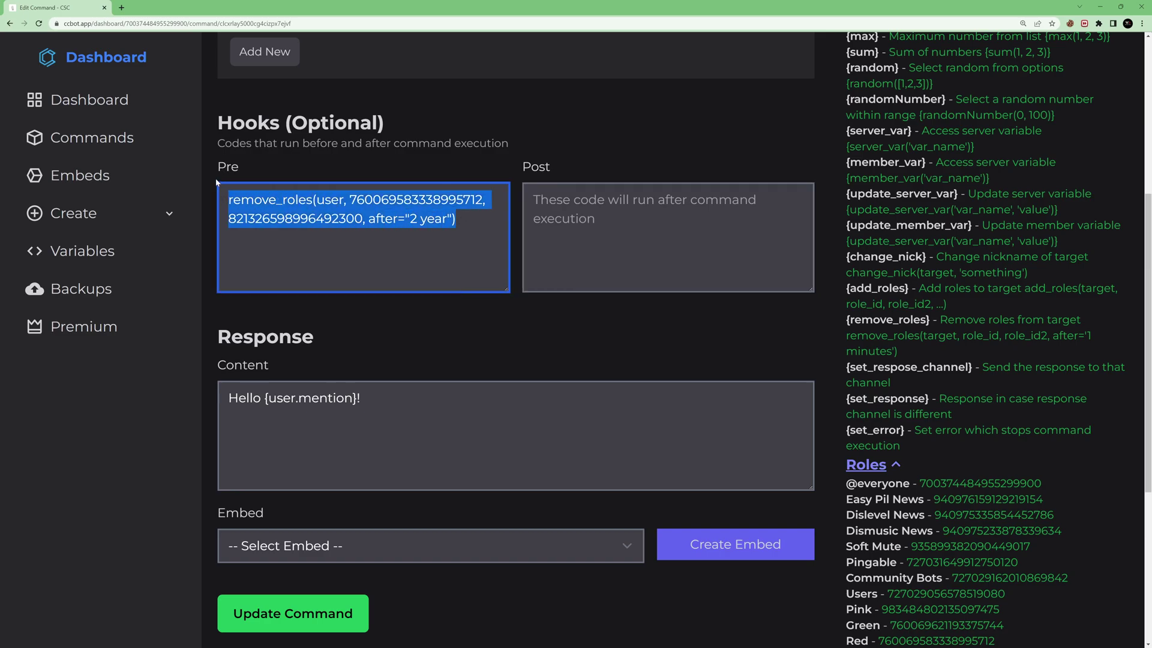
{"action": "left_click_drag", "start_coordinate": [421, 400], "coordinate": [230, 394]}
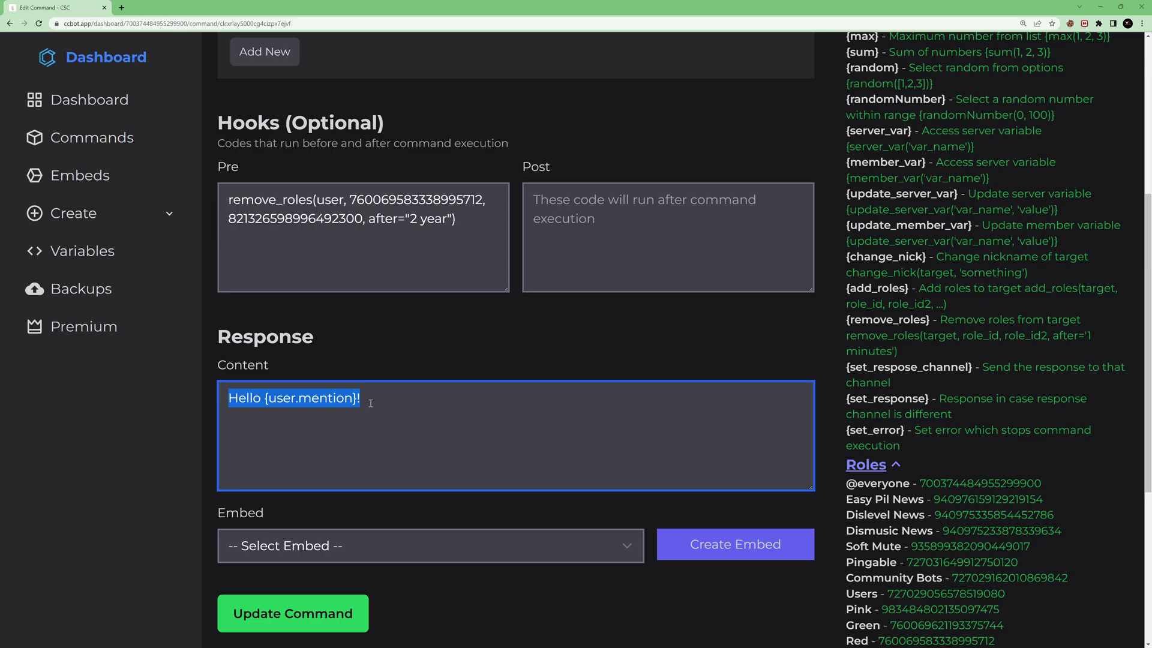
{"action": "left_click", "coordinate": [601, 210]}
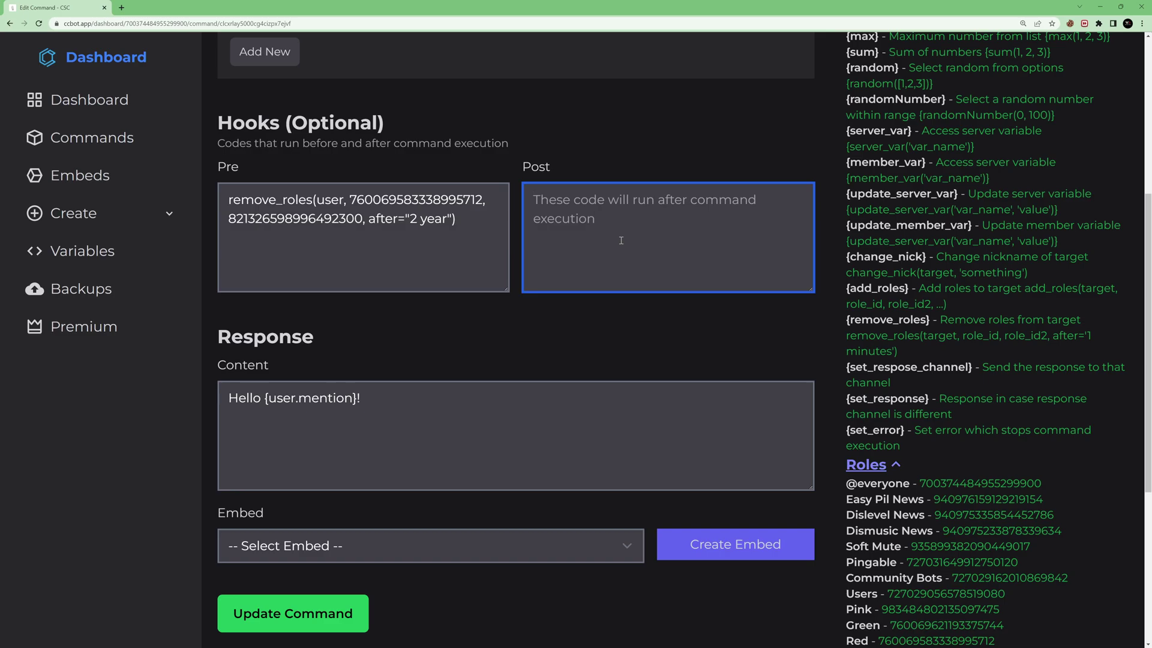
{"action": "left_click", "coordinate": [229, 200]}
{"action": "left_click_drag", "start_coordinate": [465, 221], "coordinate": [235, 201]}
{"action": "left_click", "coordinate": [231, 201]}
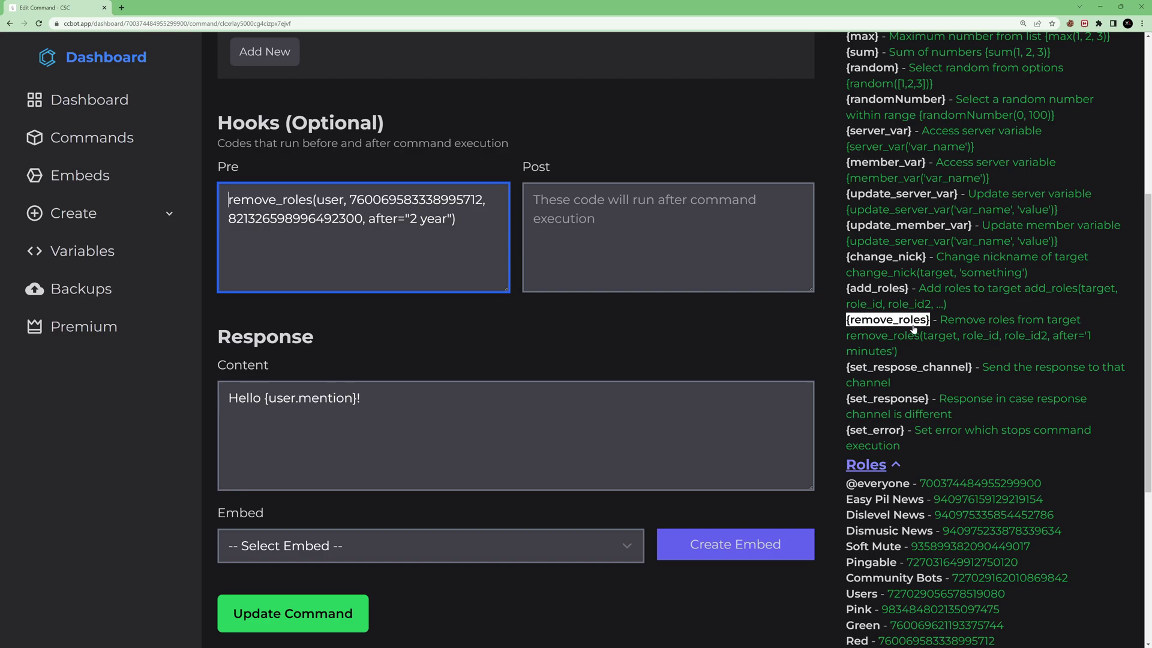
Step: Start a set_respose_channel( call on a new line below remove_roles in the Pre hook
{"action": "left_click", "coordinate": [907, 369]}
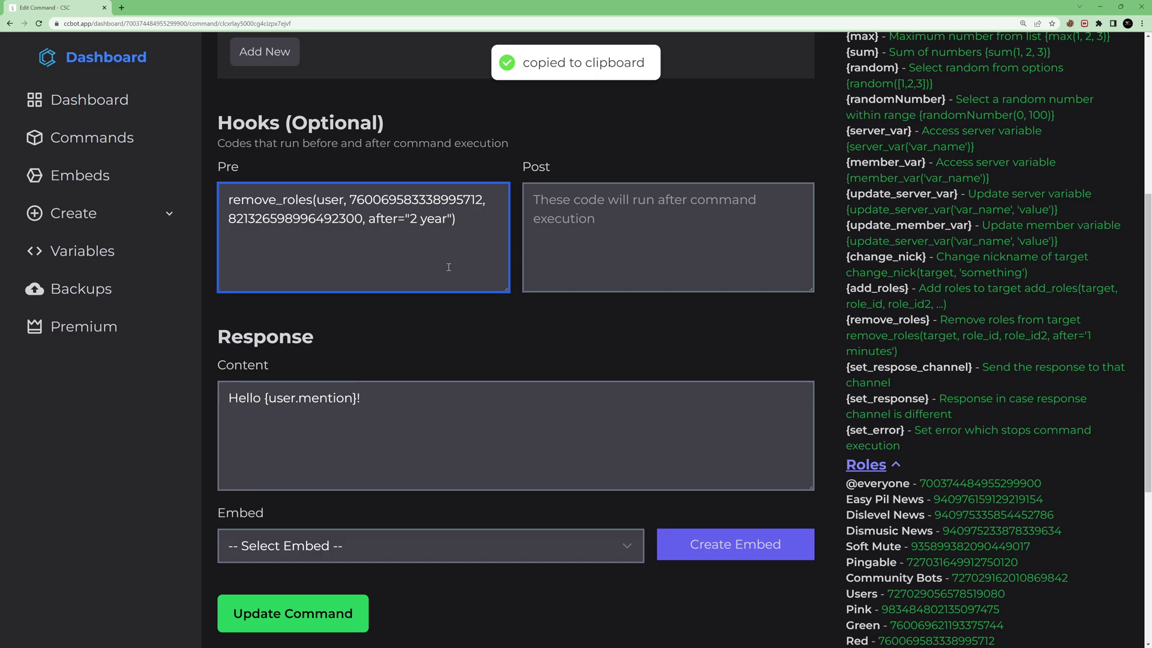
{"action": "key", "text": "Return"}
{"action": "key", "text": "ctrl+v"}
{"action": "type", "text": "("}
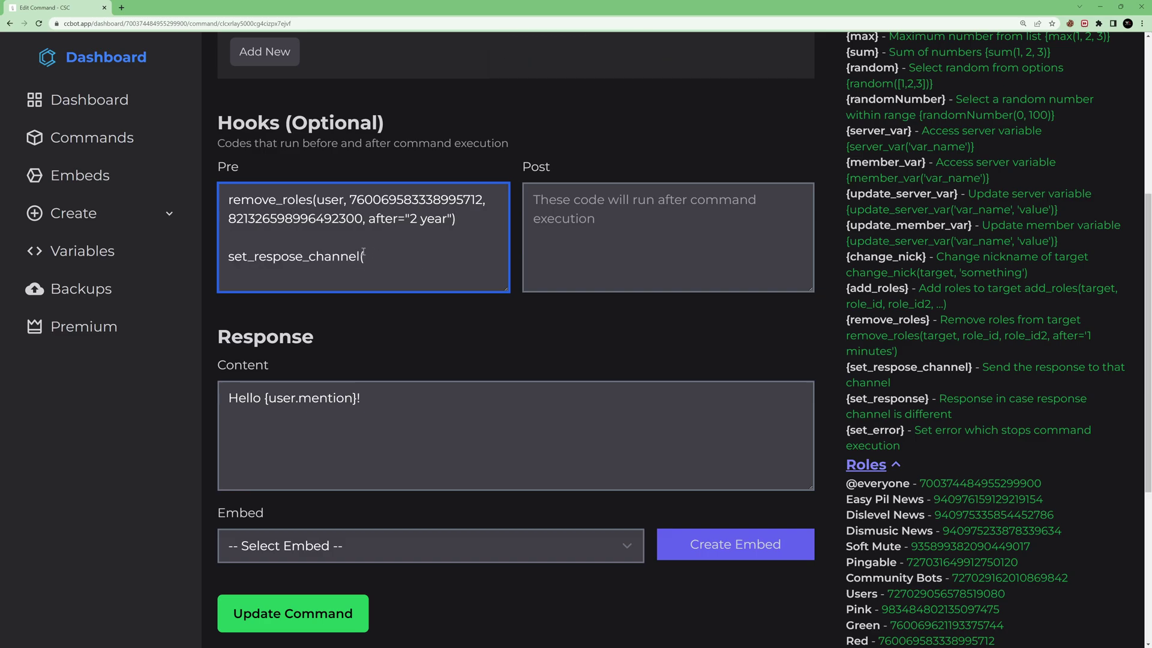
Step: Collapse the Roles list, expand the Channels list and copy the ID of the "nothing" channel
{"action": "scroll", "coordinate": [945, 331], "scroll_direction": "down", "scroll_amount": 5}
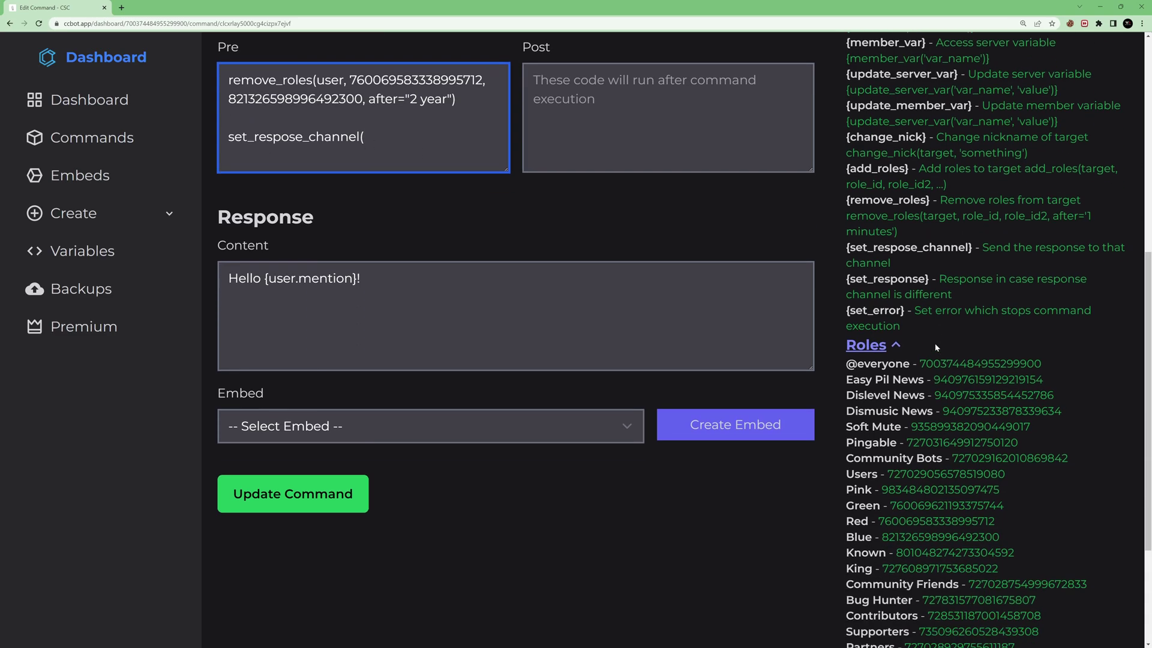
{"action": "left_click", "coordinate": [872, 286]}
{"action": "left_click", "coordinate": [873, 496]}
{"action": "scroll", "coordinate": [894, 420], "scroll_direction": "down", "scroll_amount": 5}
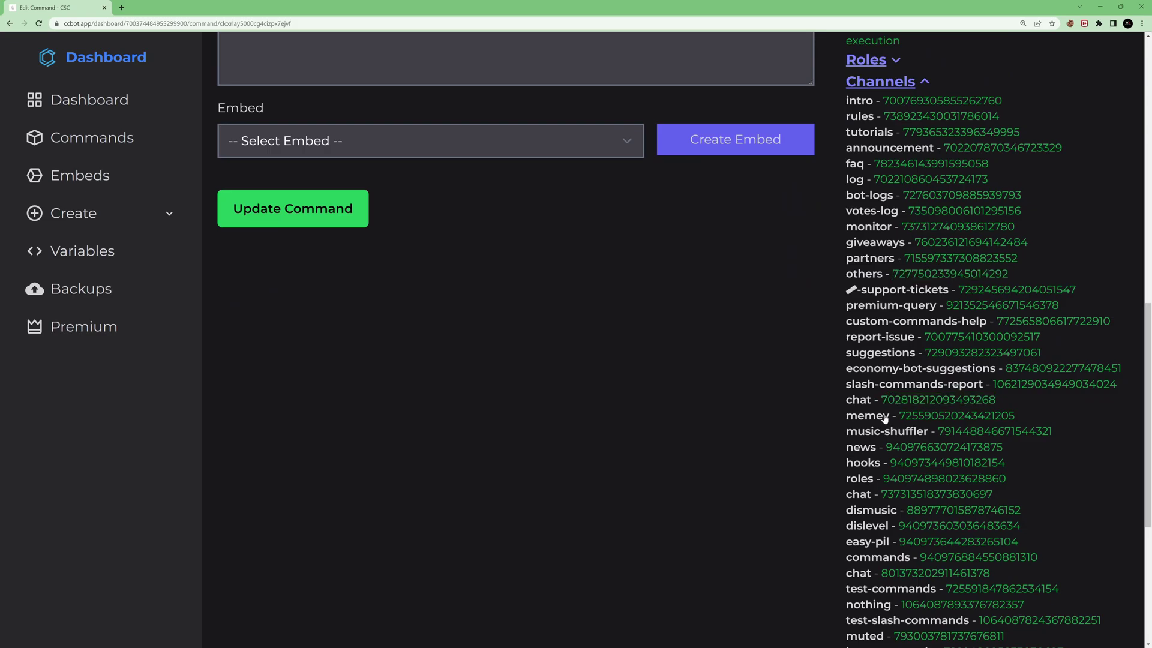
{"action": "key", "text": "alt+Tab"}
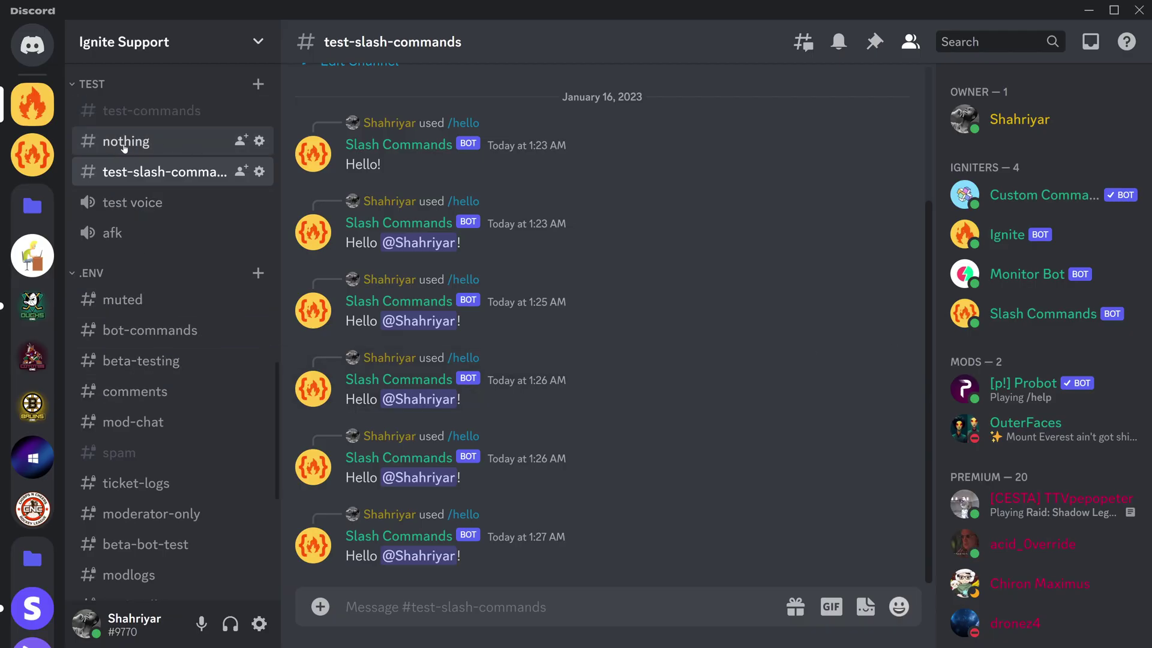
{"action": "key", "text": "alt+Tab"}
{"action": "scroll", "coordinate": [877, 460], "scroll_direction": "down", "scroll_amount": 2}
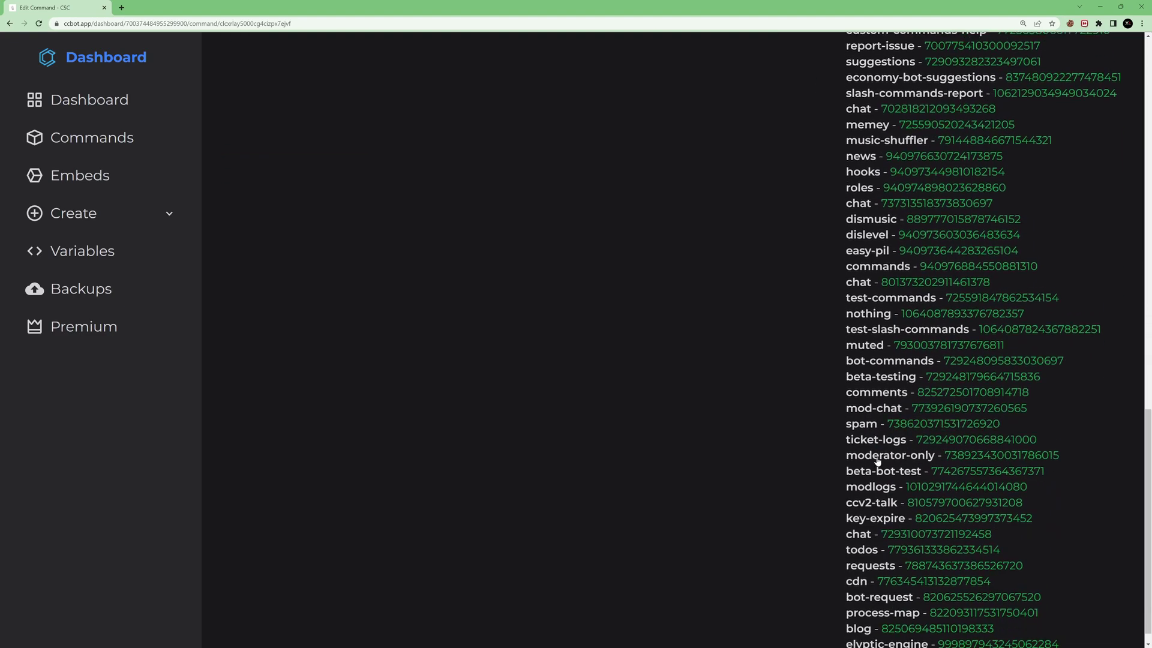
{"action": "scroll", "coordinate": [876, 485], "scroll_direction": "up", "scroll_amount": 3}
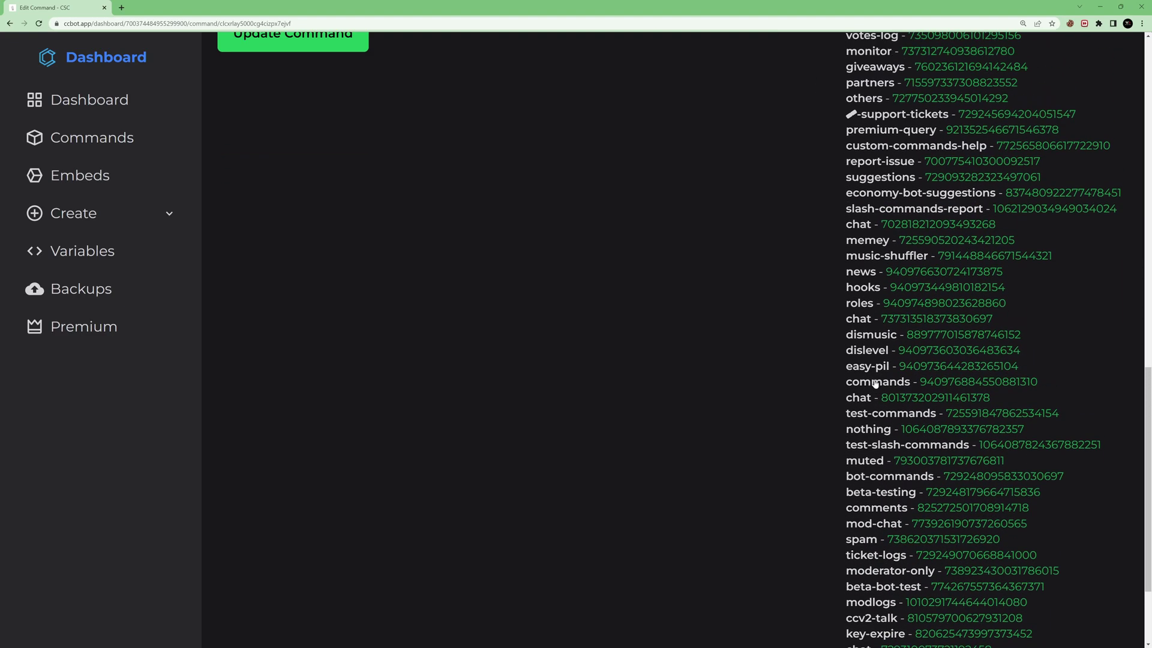
{"action": "scroll", "coordinate": [872, 369], "scroll_direction": "down", "scroll_amount": 3}
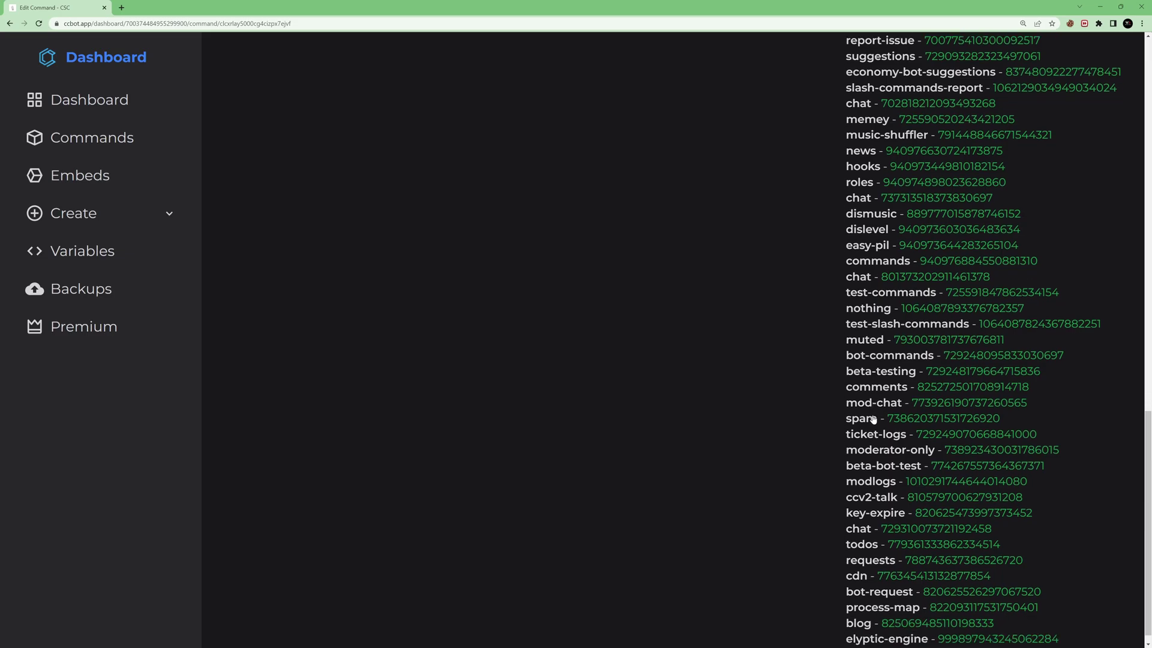
{"action": "scroll", "coordinate": [871, 418], "scroll_direction": "up", "scroll_amount": 8}
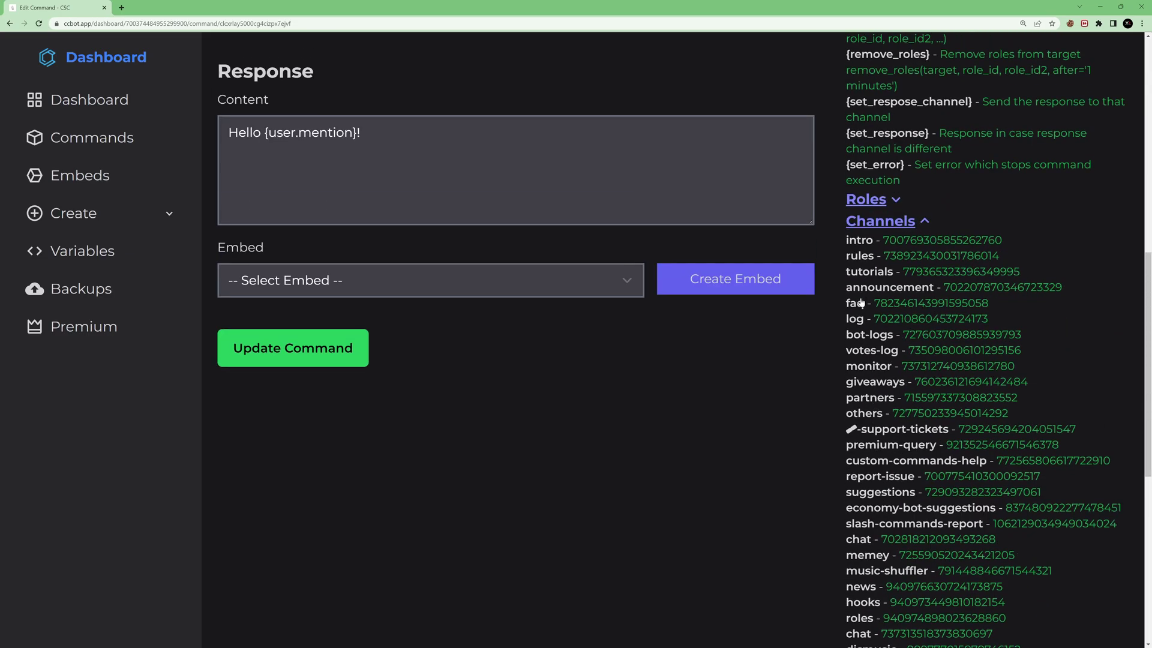
{"action": "scroll", "coordinate": [862, 324], "scroll_direction": "down", "scroll_amount": 3}
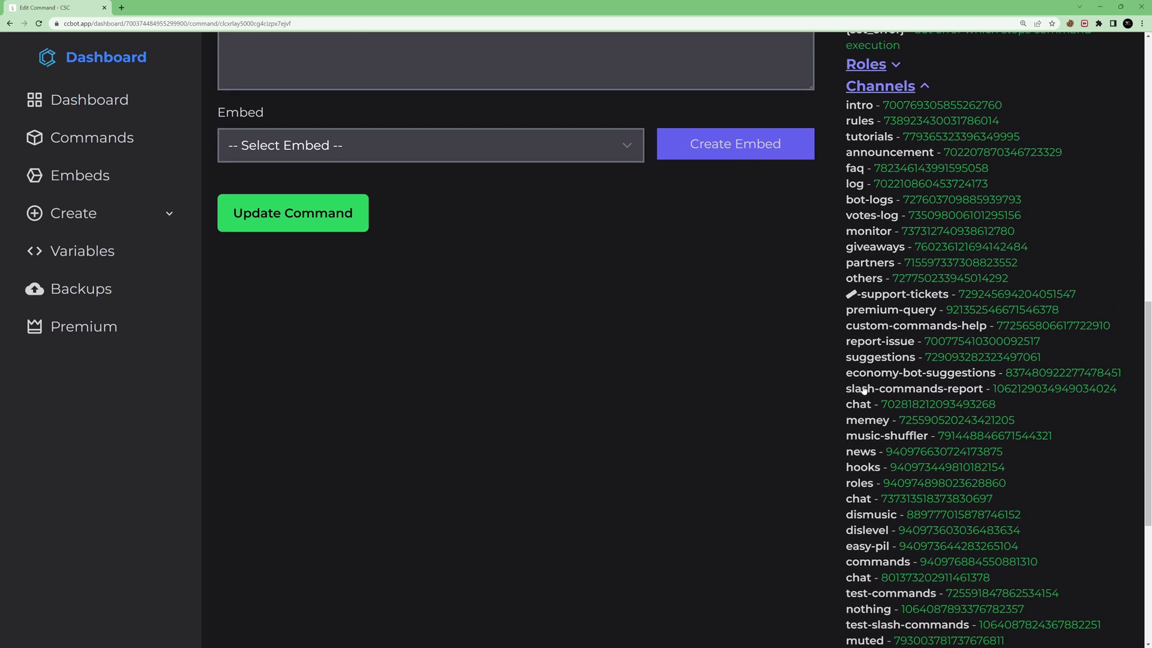
{"action": "scroll", "coordinate": [868, 505], "scroll_direction": "down", "scroll_amount": 2}
{"action": "double_click", "coordinate": [927, 526]}
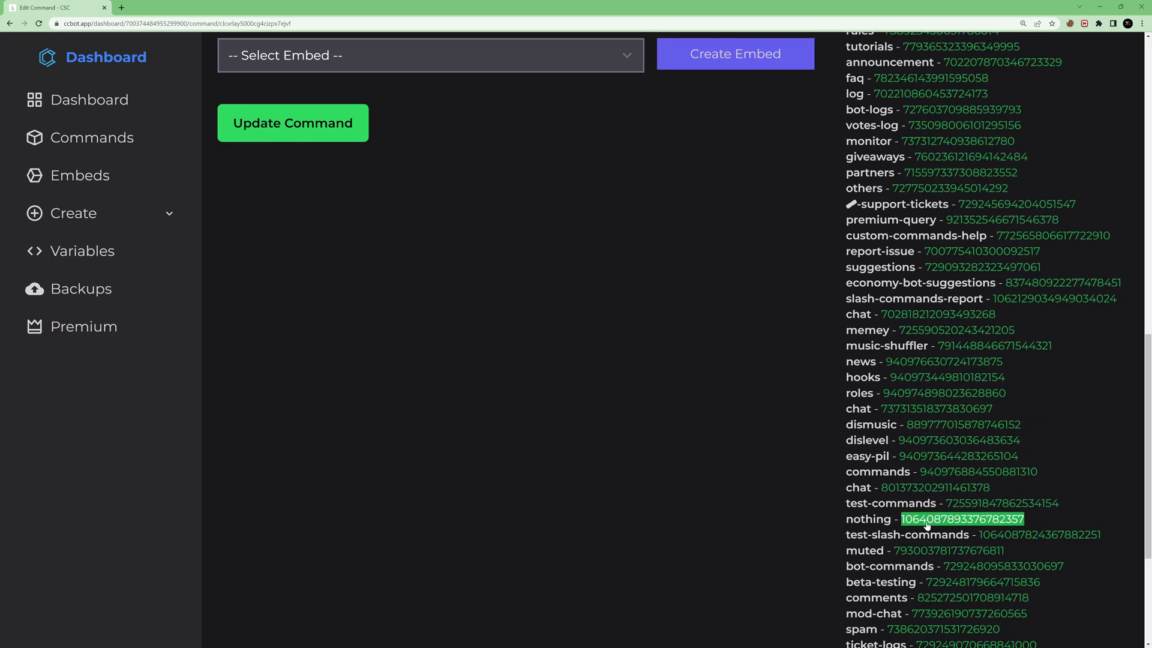
{"action": "left_click", "coordinate": [926, 525]}
Step: Complete the set_respose_channel call in the Pre hook with the copied "nothing" channel ID and update the command
{"action": "scroll", "coordinate": [424, 402], "scroll_direction": "up", "scroll_amount": 14}
{"action": "scroll", "coordinate": [394, 440], "scroll_direction": "down", "scroll_amount": 1}
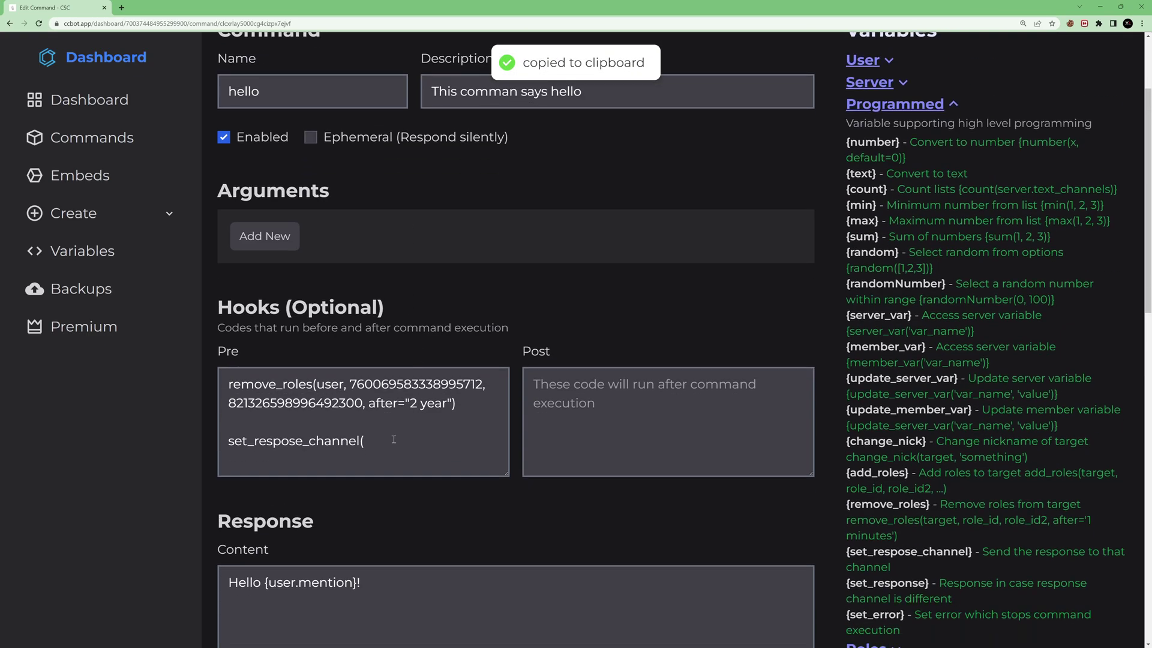
{"action": "left_click", "coordinate": [394, 440]}
{"action": "key", "text": "ctrl+v"}
{"action": "type", "text": ")"}
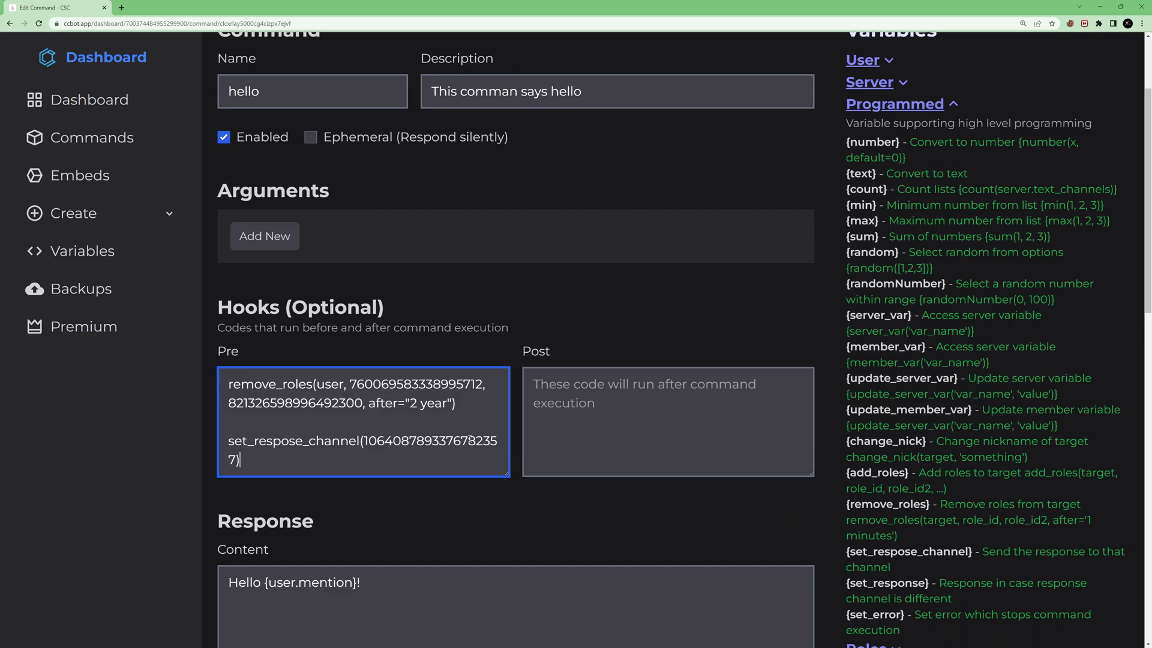
{"action": "scroll", "coordinate": [306, 390], "scroll_direction": "down", "scroll_amount": 3}
{"action": "left_click", "coordinate": [324, 627]}
{"action": "left_click_drag", "start_coordinate": [363, 262], "coordinate": [490, 261]}
Step: Switch to Discord and run /hello in the test-slash-commands channel
{"action": "key", "text": "alt+Tab"}
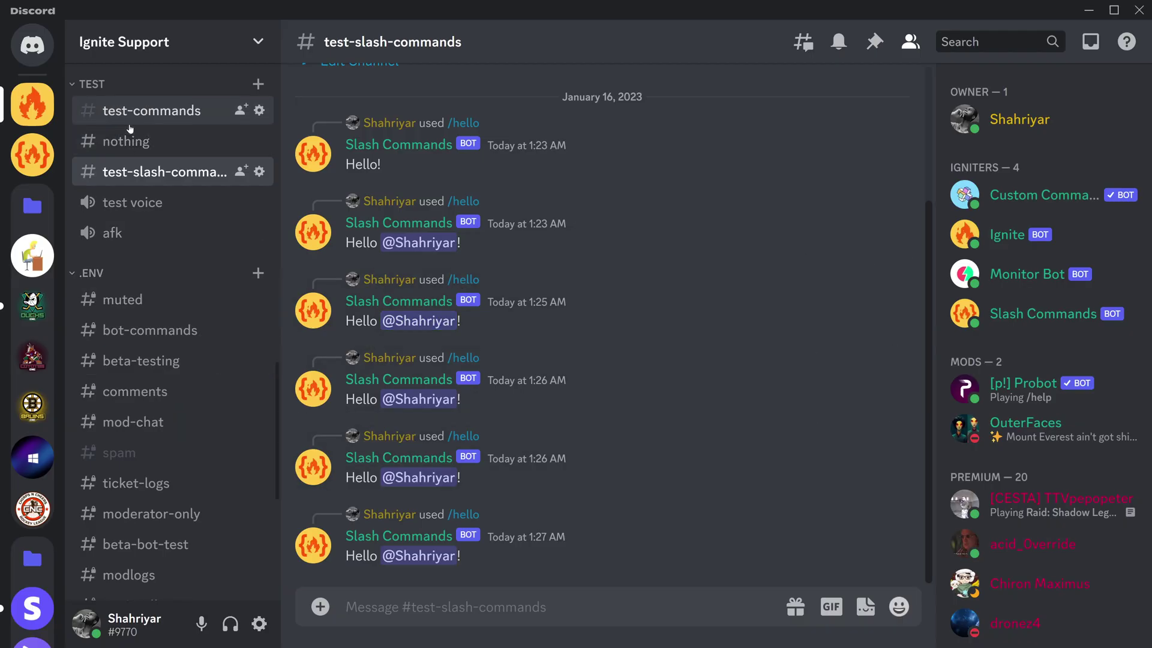
{"action": "type", "text": "/hello"}
{"action": "key", "text": "Return"}
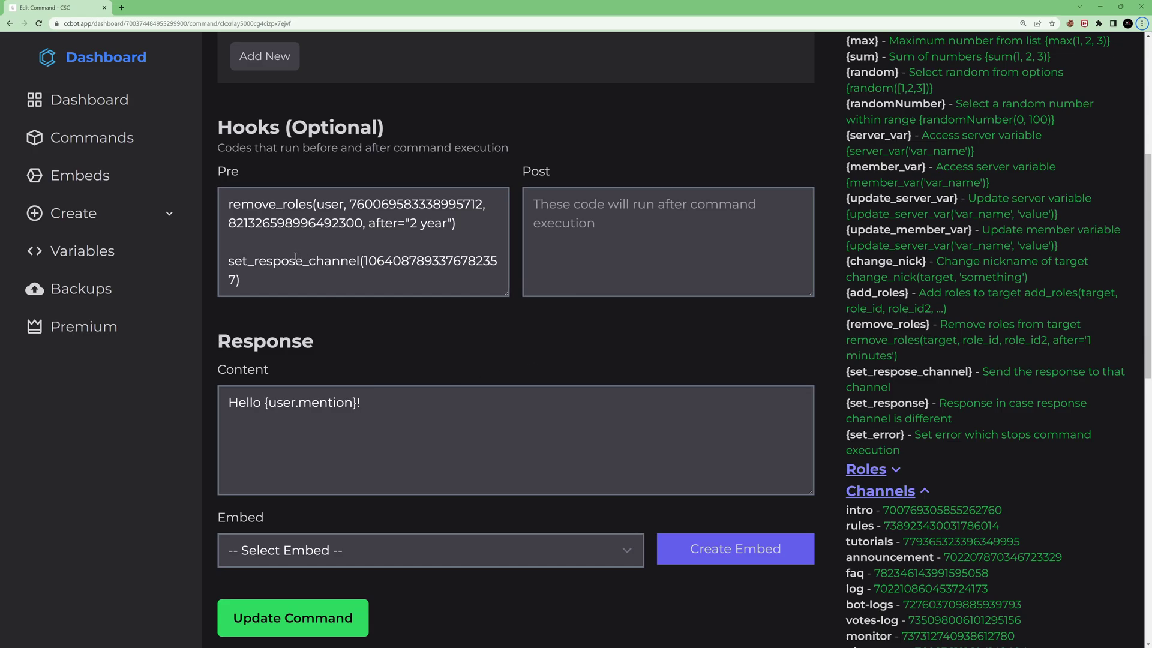
Step: Correct the function name in the Pre hook to set_response_channel and update the command
{"action": "left_click", "coordinate": [290, 262]}
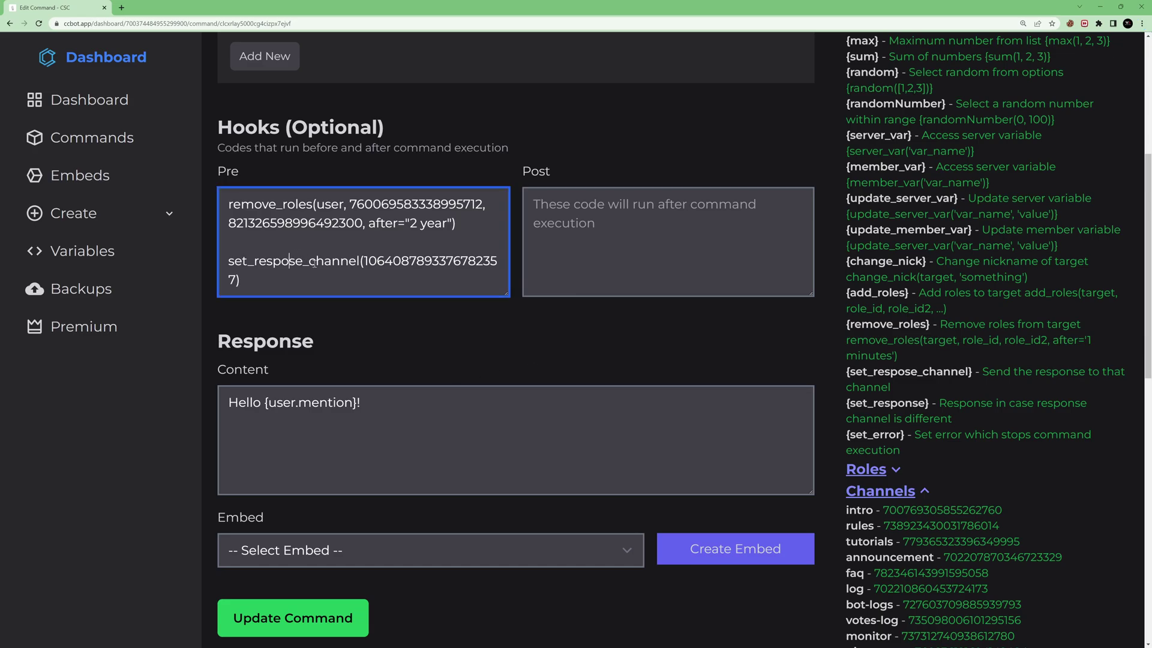
{"action": "type", "text": "n"}
{"action": "double_click", "coordinate": [906, 372]}
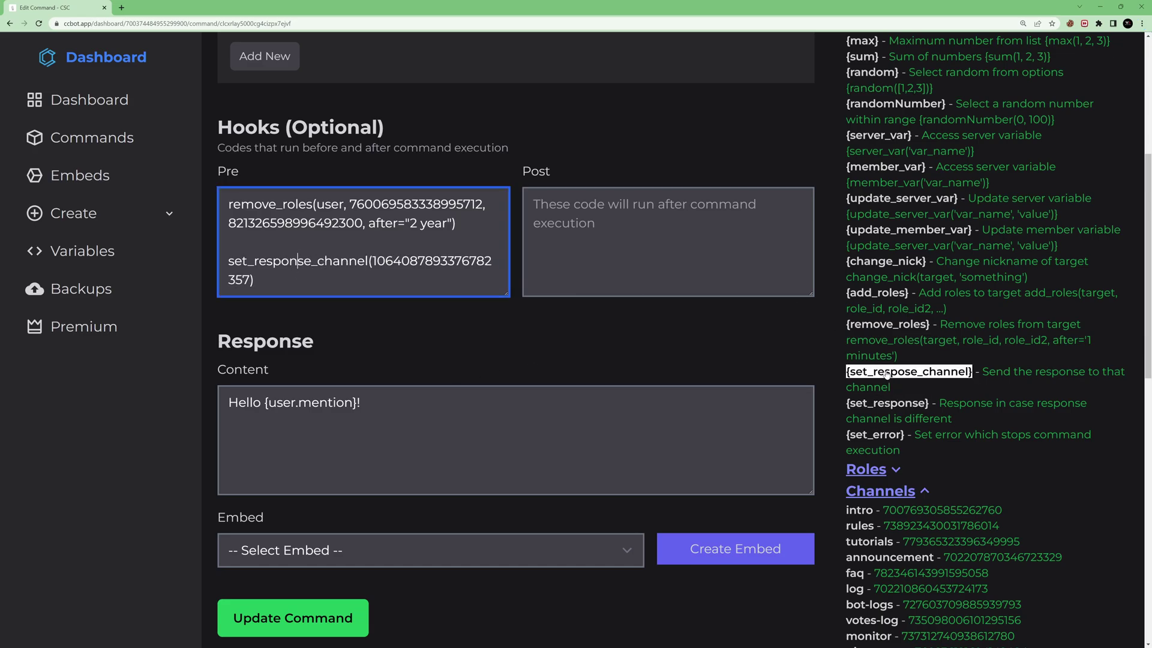
{"action": "left_click_drag", "start_coordinate": [302, 275], "coordinate": [207, 262]}
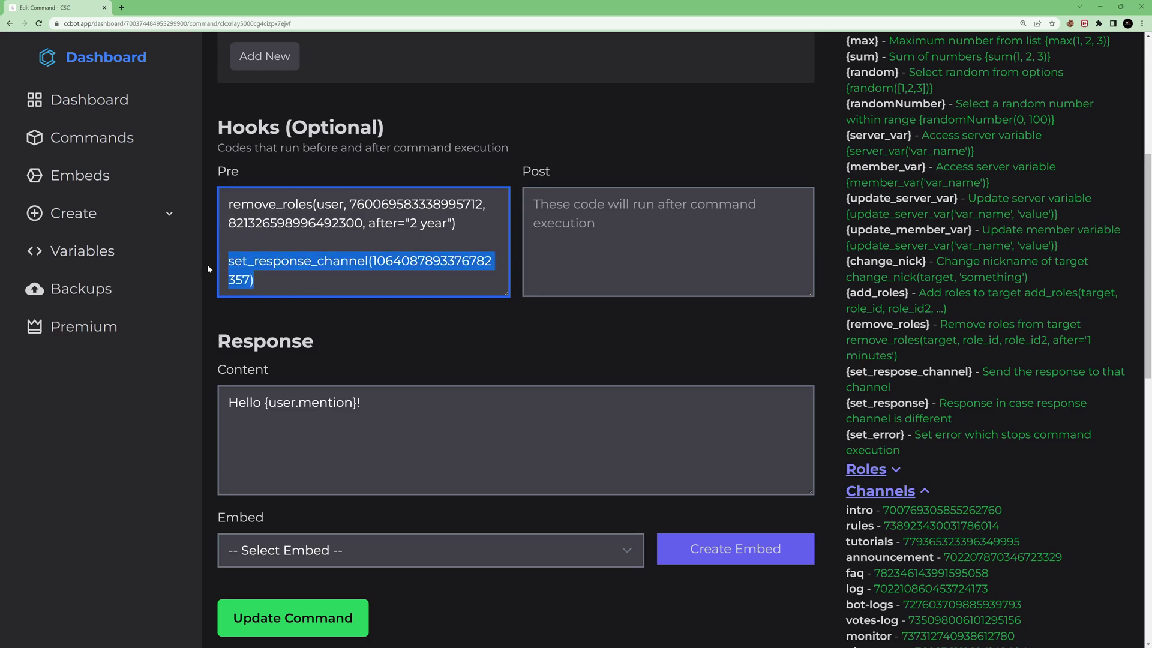
{"action": "key", "text": "Right"}
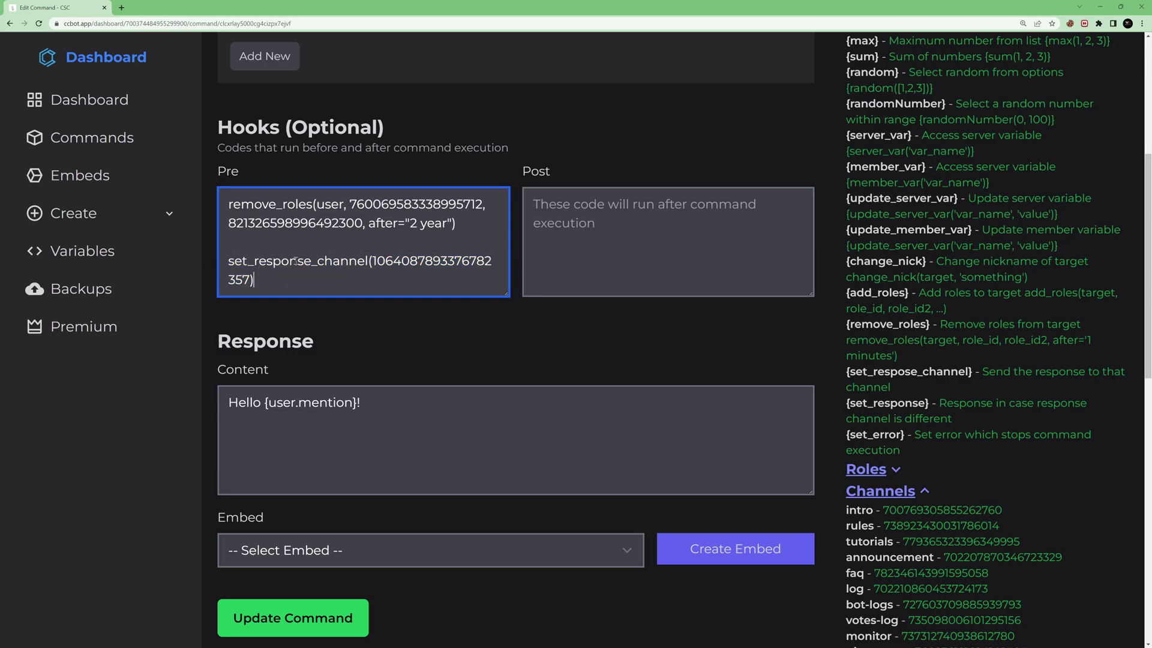
{"action": "left_click", "coordinate": [322, 618]}
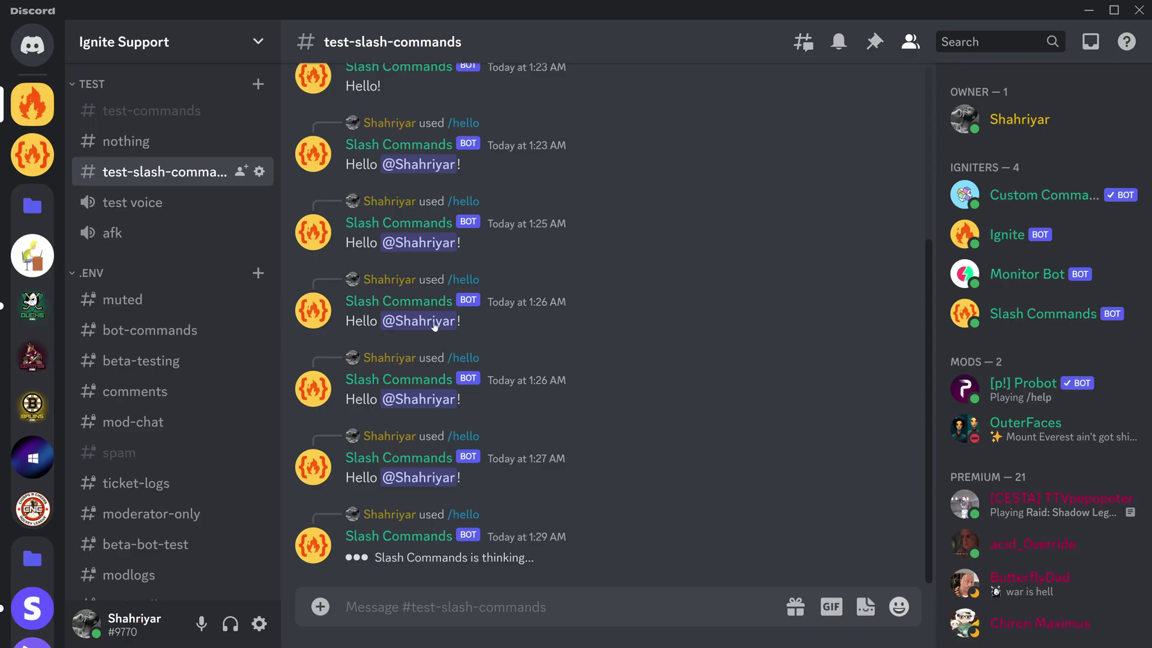
Step: Run /hello again in Discord, check the message in the nothing channel, and check the reply in test-slash-commands
{"action": "type", "text": "/hello"}
{"action": "key", "text": "Return"}
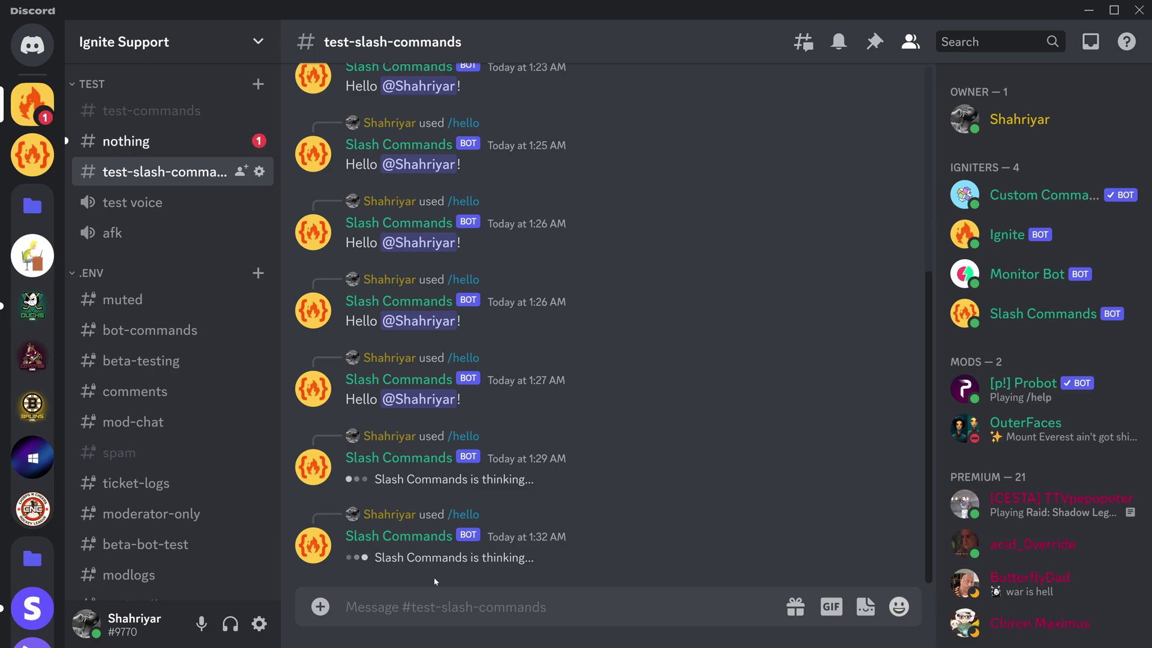
{"action": "left_click", "coordinate": [159, 150]}
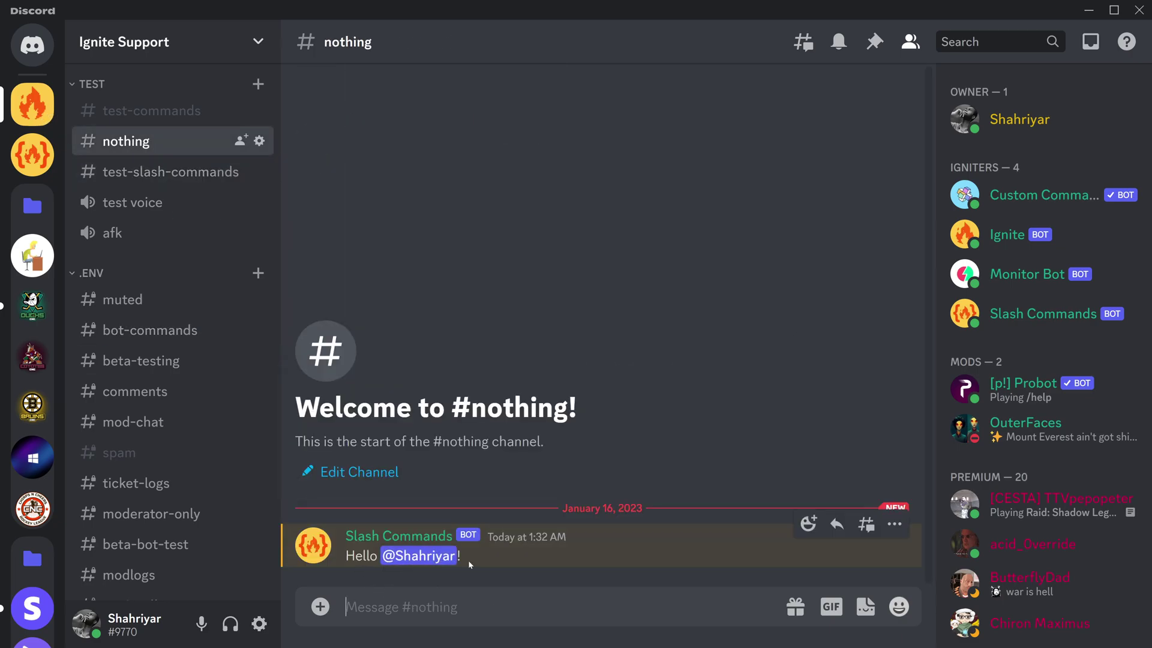
{"action": "left_click", "coordinate": [155, 173]}
{"action": "double_click", "coordinate": [377, 556]}
{"action": "left_click_drag", "start_coordinate": [468, 551], "coordinate": [496, 555]}
{"action": "left_click", "coordinate": [506, 555]}
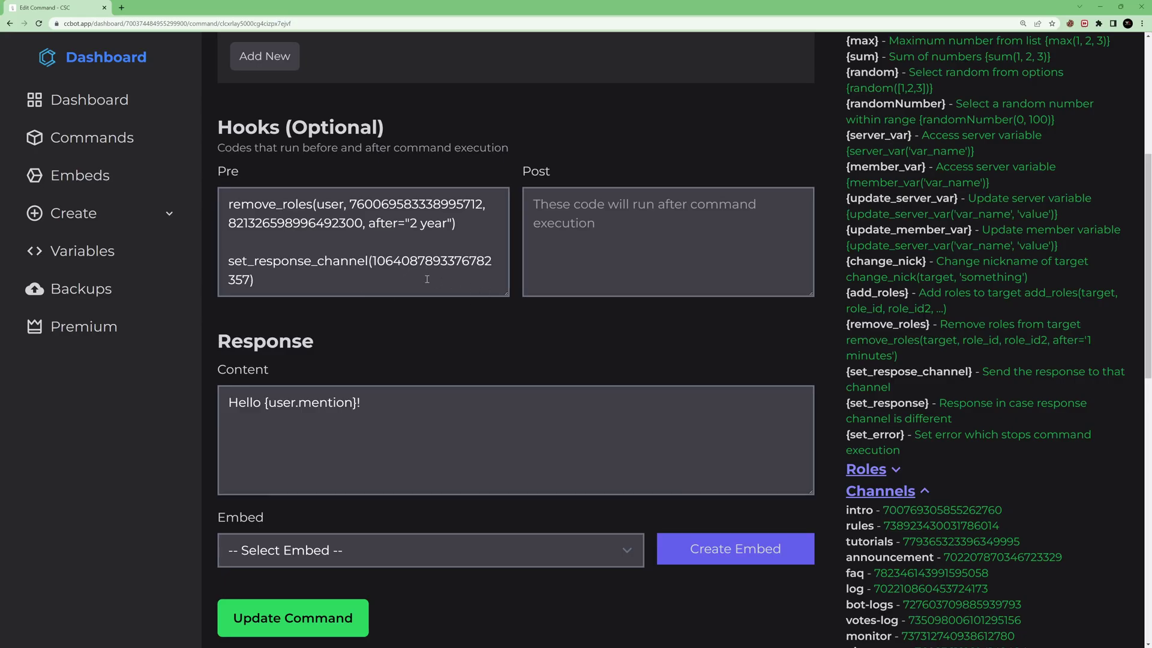
Step: Add set_response("Ok Done!") below set_response_channel in the Pre hook and test the updated /hello command in test-slash-commands
{"action": "left_click_drag", "start_coordinate": [260, 274], "coordinate": [210, 266]}
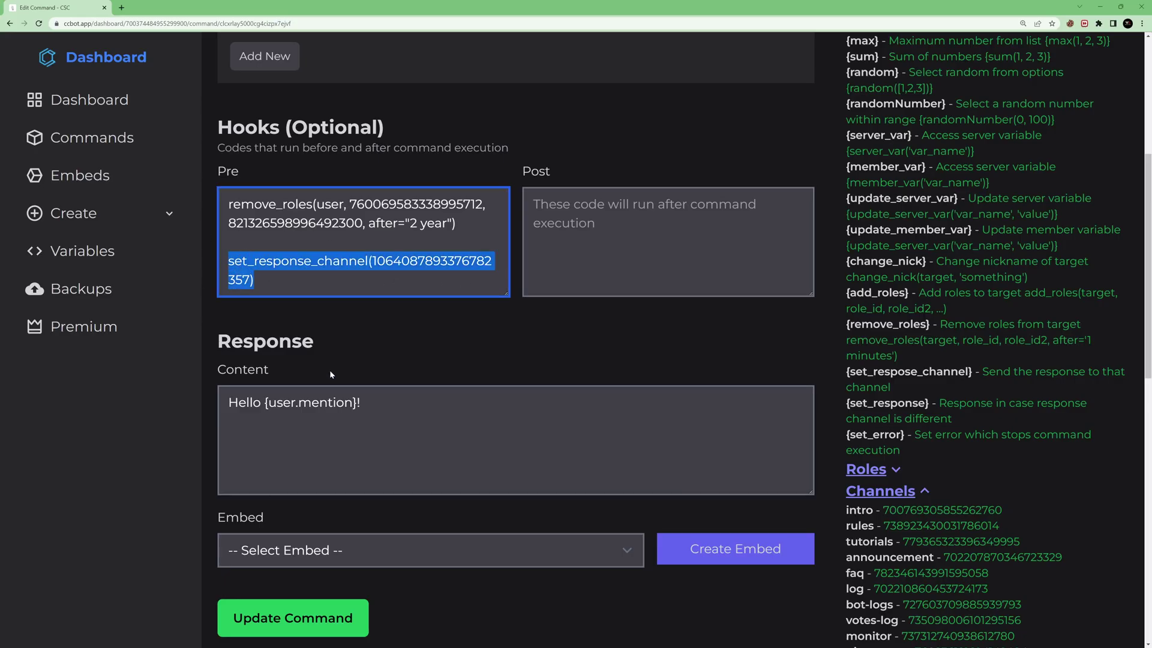
{"action": "key", "text": "Right"}
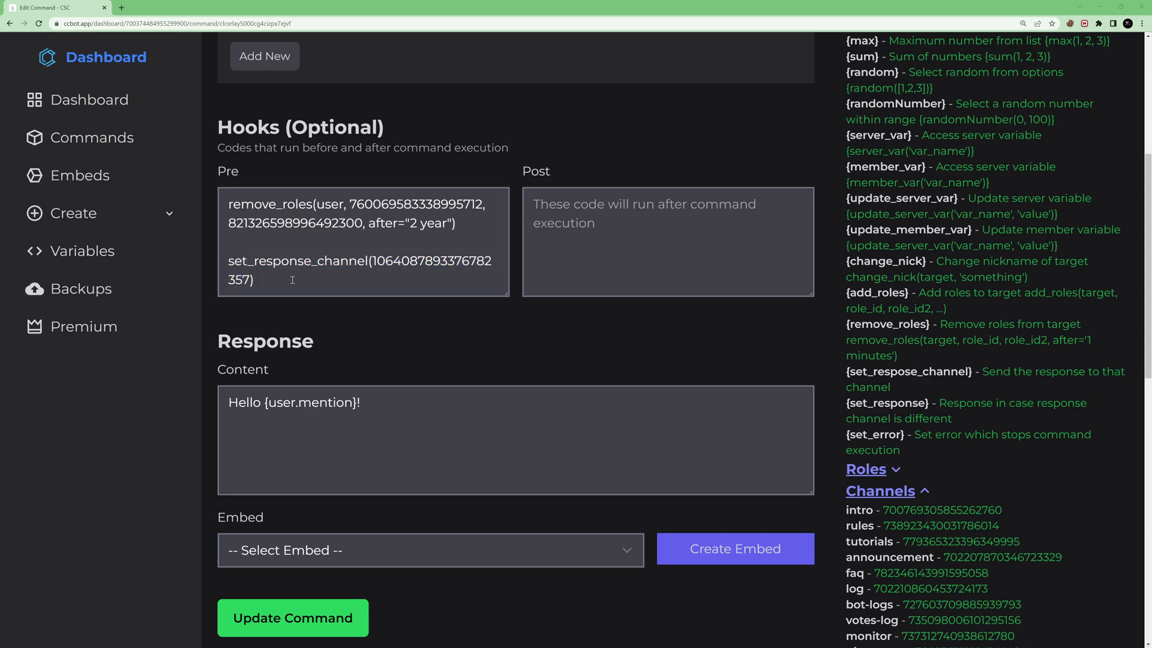
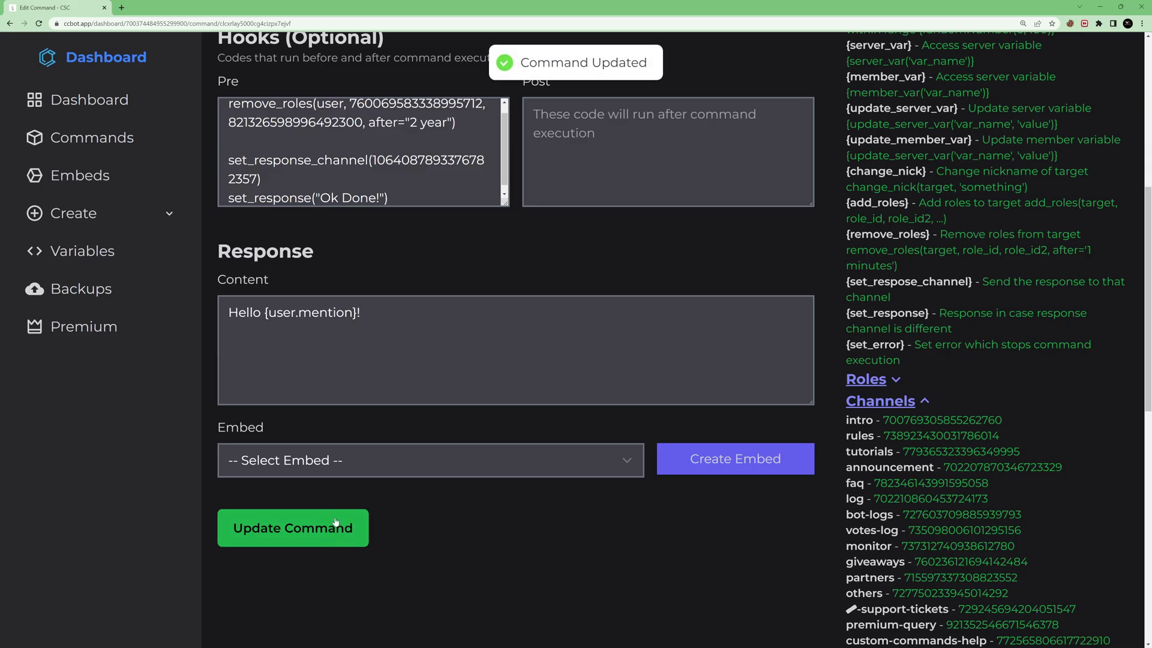
{"action": "key", "text": "alt+Tab"}
{"action": "type", "text": "/hello"}
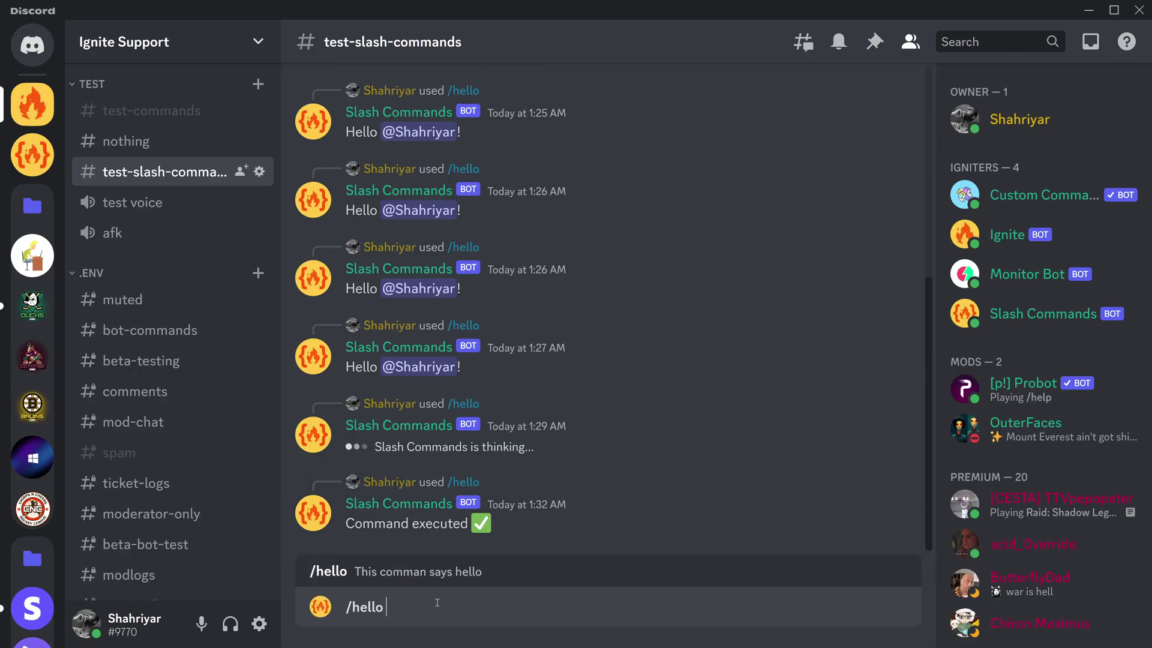
{"action": "key", "text": "Return"}
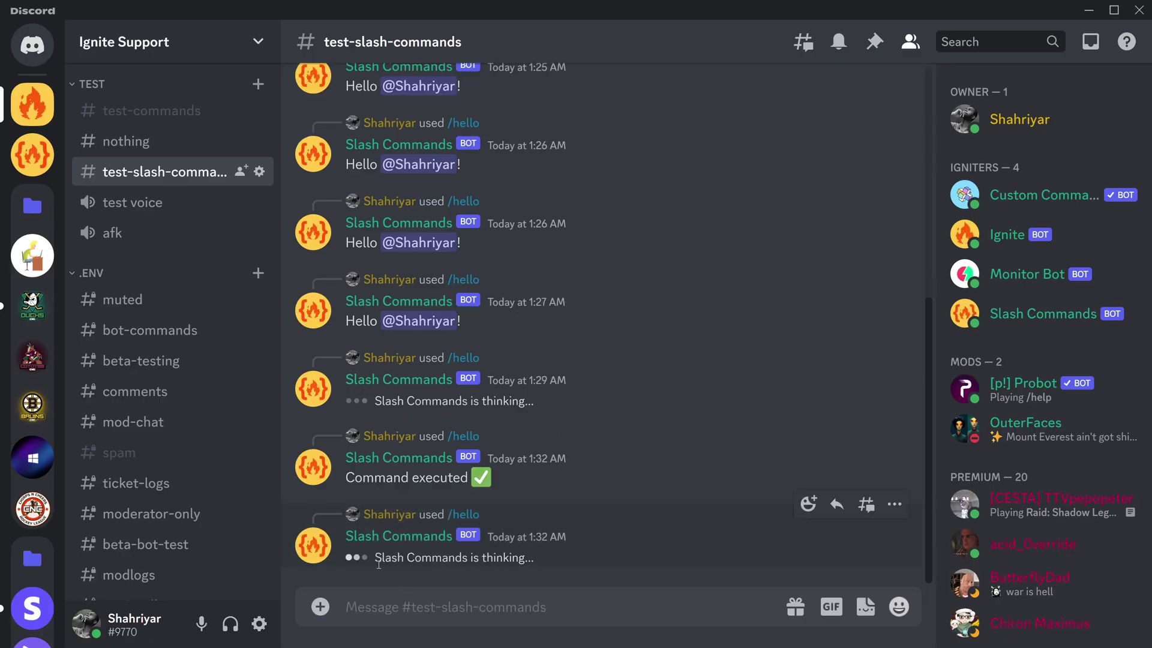
Step: Return to the command editor, rename set_response to set_response_message in the Pre hook and update the command
{"action": "key", "text": "alt+Tab"}
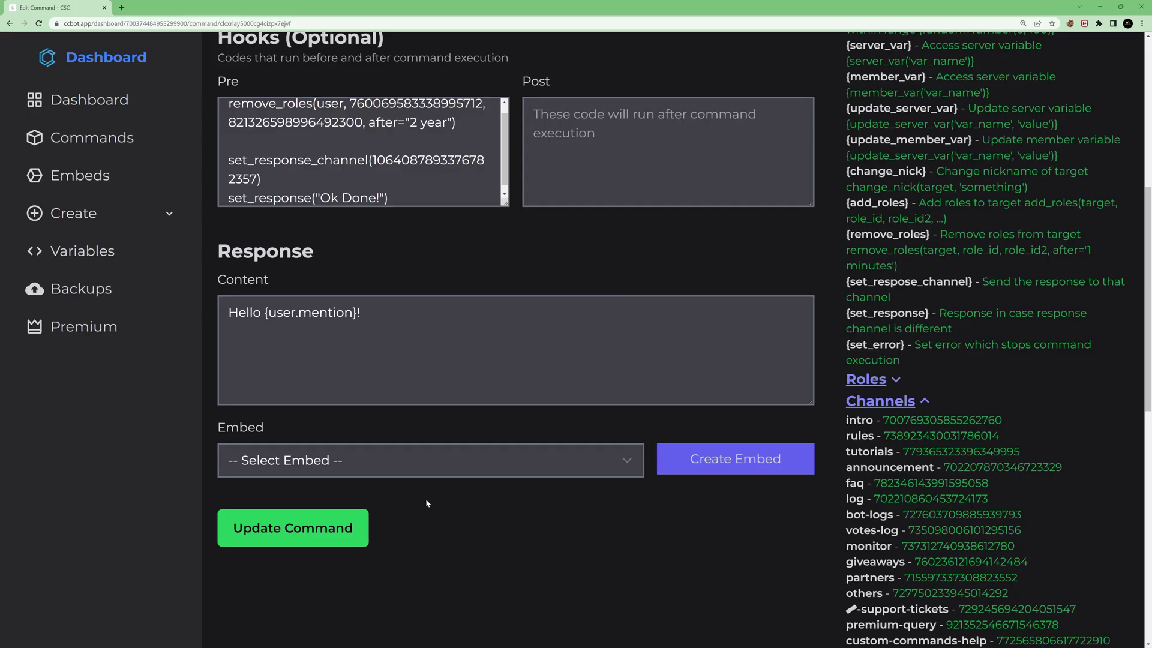
{"action": "scroll", "coordinate": [408, 153], "scroll_direction": "down", "scroll_amount": 1}
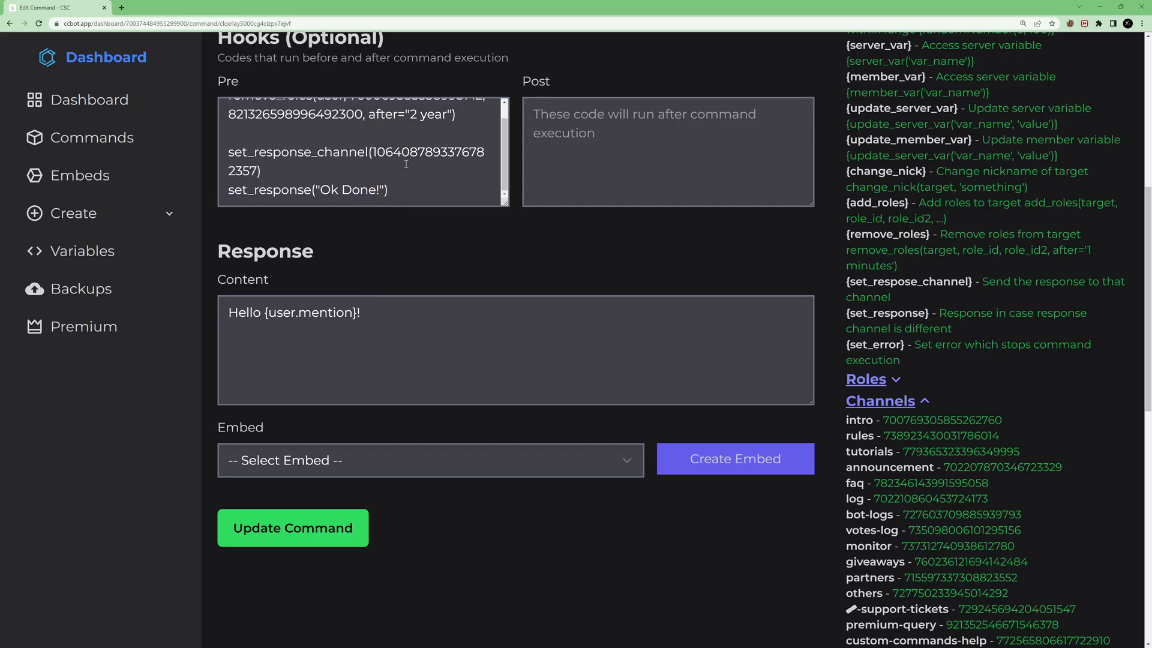
{"action": "key", "text": "alt+Tab"}
{"action": "left_click", "coordinate": [310, 189]}
{"action": "type", "text": "_m"}
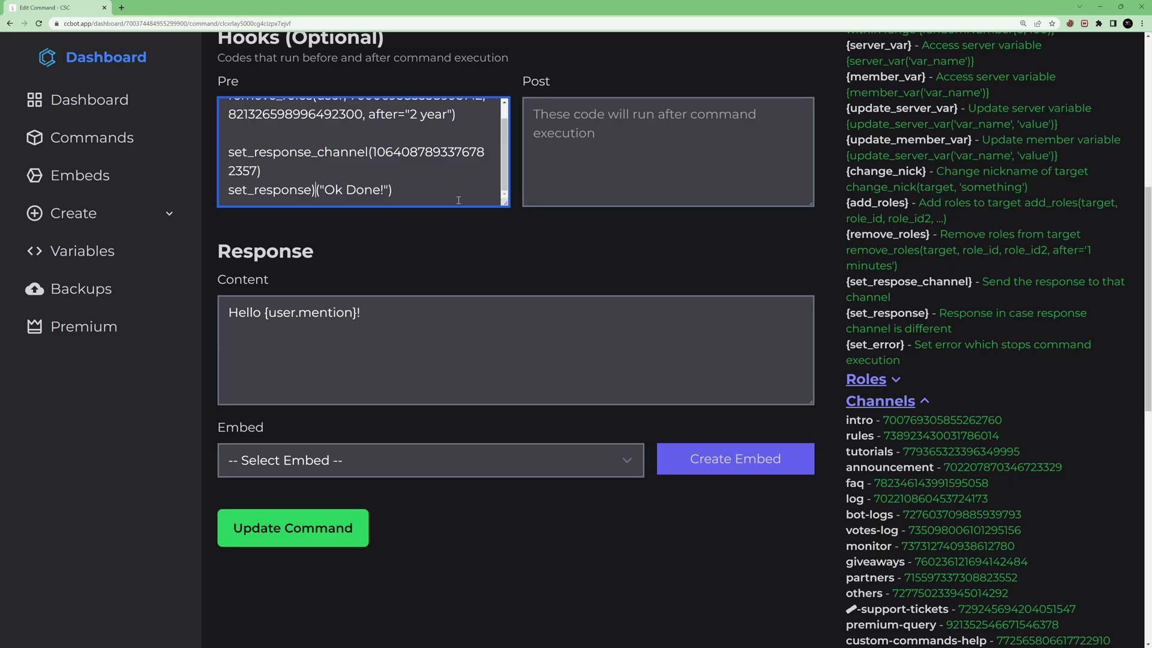
{"action": "type", "text": "essage"}
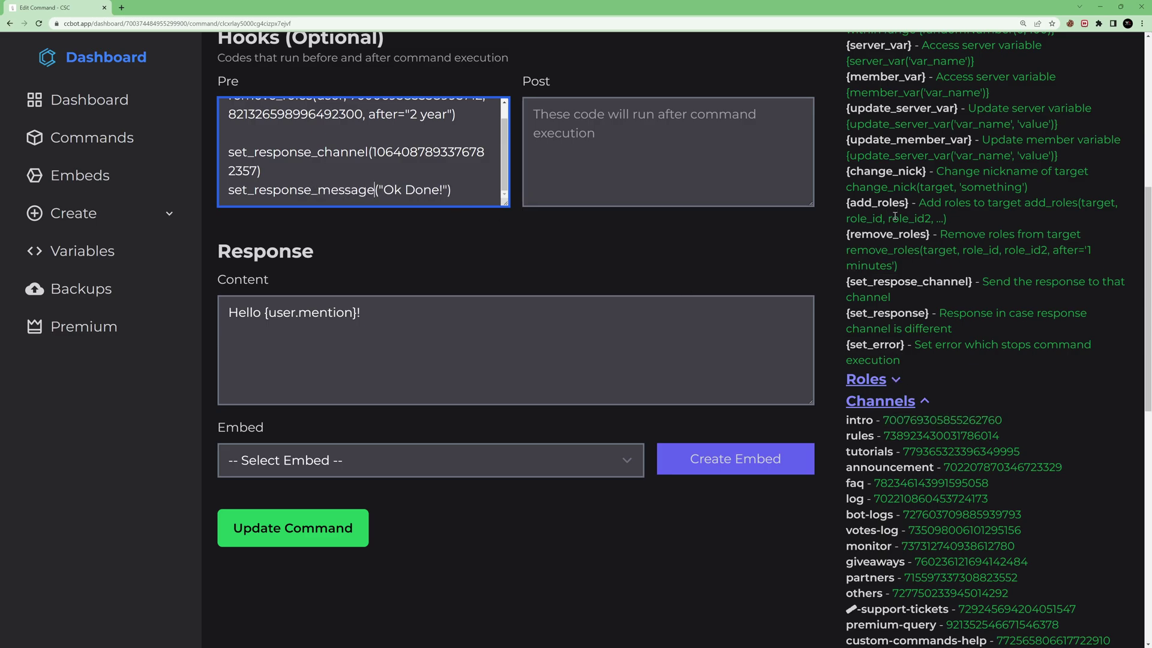
{"action": "scroll", "coordinate": [892, 215], "scroll_direction": "up", "scroll_amount": 2}
{"action": "scroll", "coordinate": [893, 216], "scroll_direction": "up", "scroll_amount": 1}
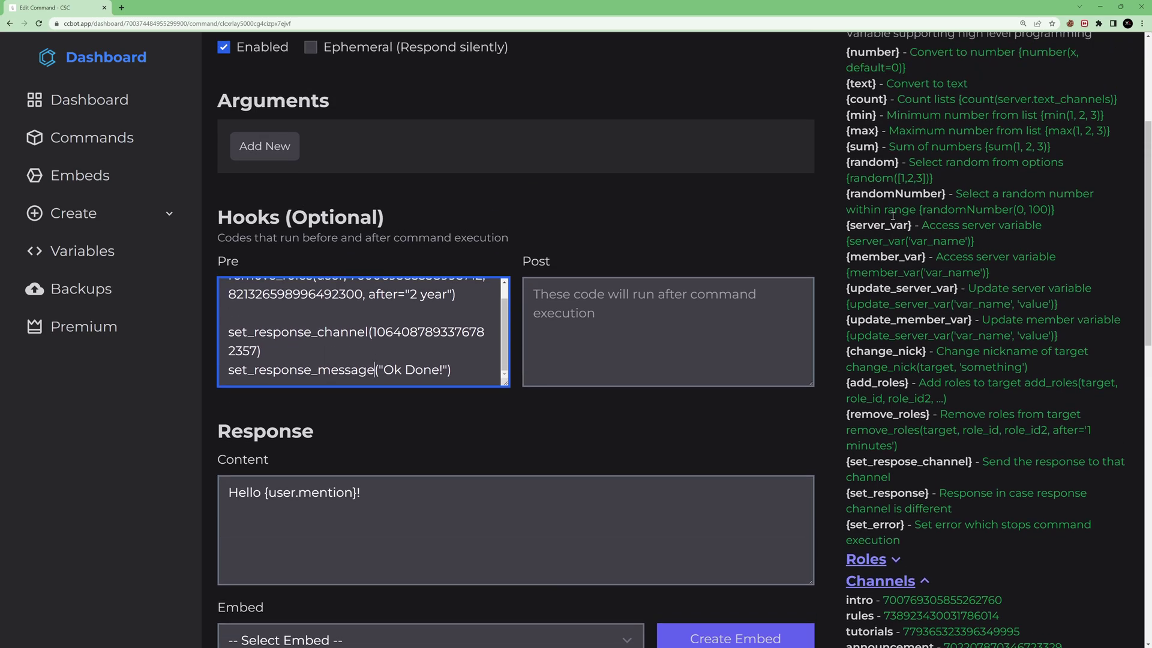
{"action": "scroll", "coordinate": [893, 216], "scroll_direction": "down", "scroll_amount": 2}
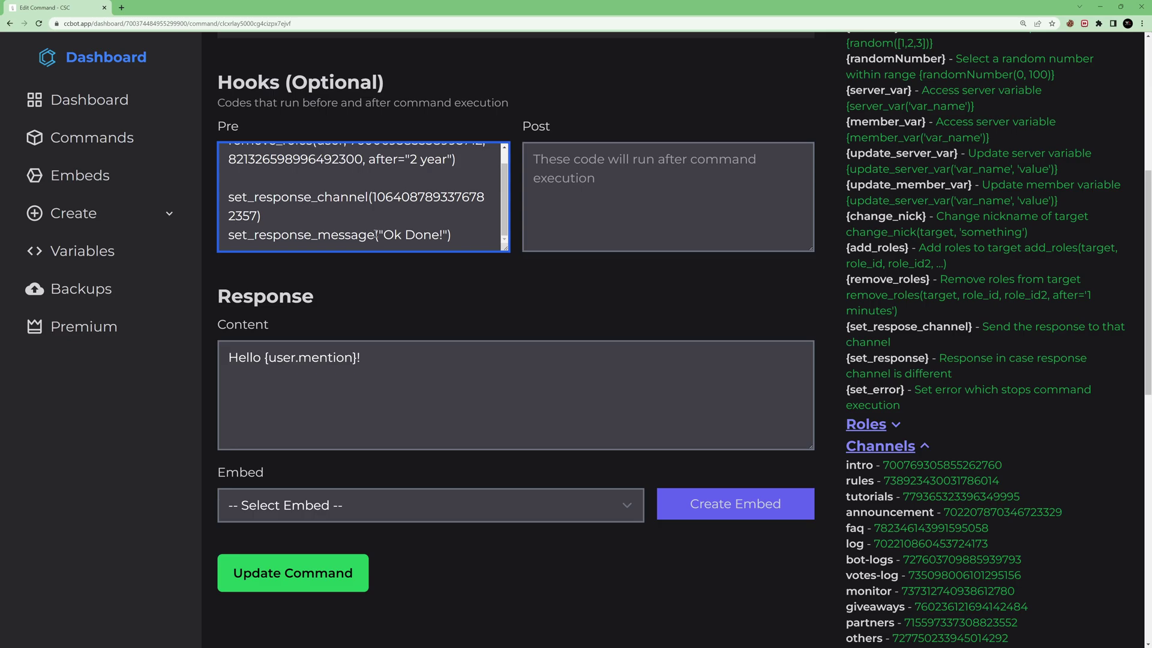
{"action": "left_click", "coordinate": [303, 577]}
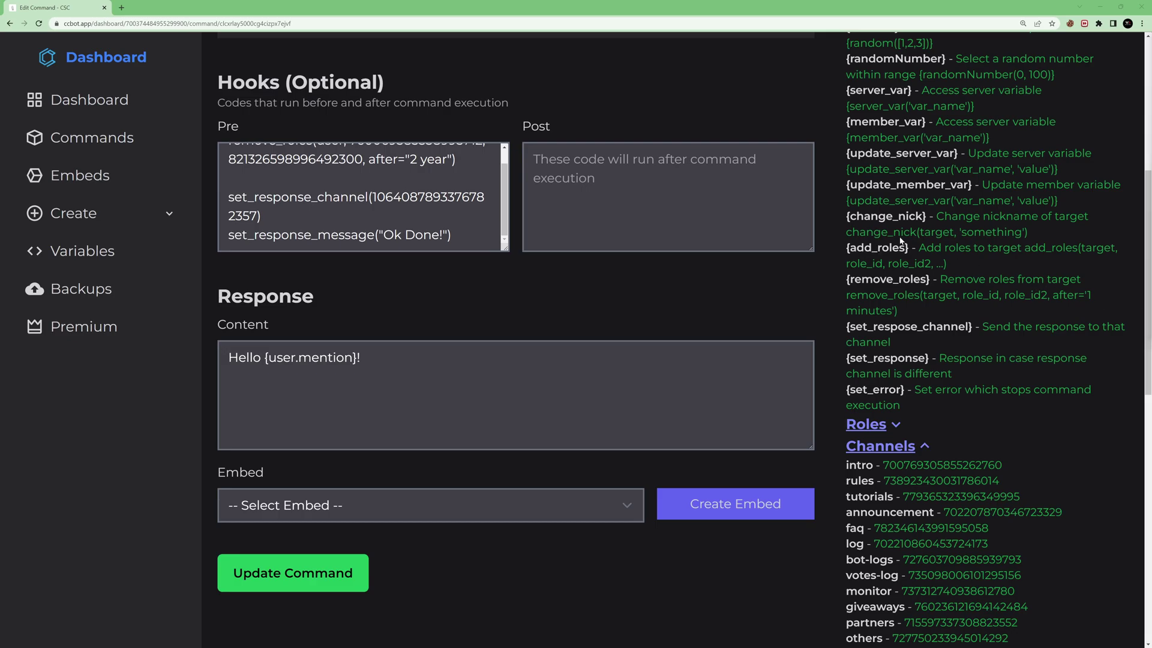
Step: Switch to Discord and run the updated /hello command in the test-slash-commands channel
{"action": "key", "text": "alt+Tab"}
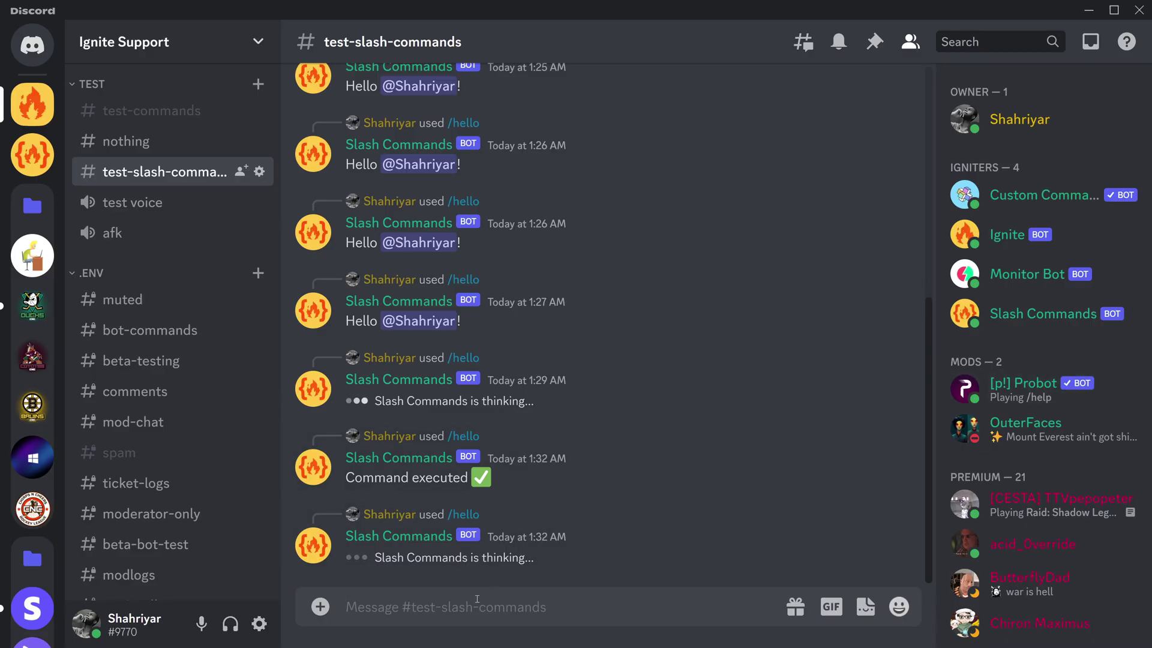
{"action": "type", "text": "/hello"}
{"action": "key", "text": "Return"}
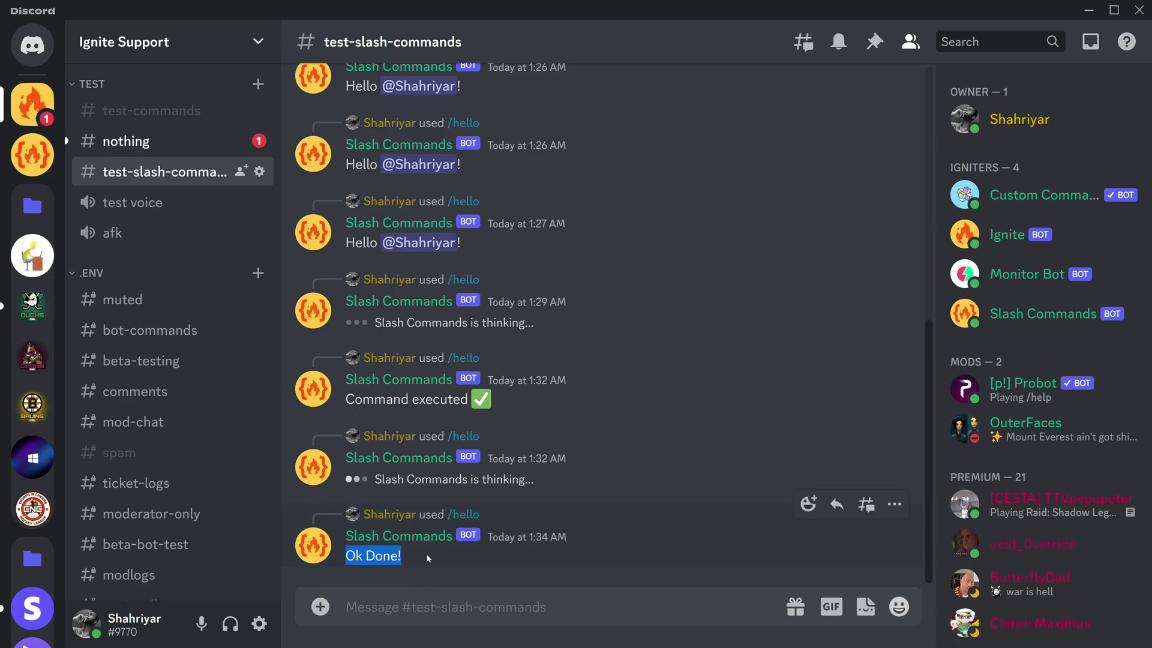
Step: Check the nothing channel, delete the older bot message there and return to test-slash-commands
{"action": "left_click", "coordinate": [123, 141]}
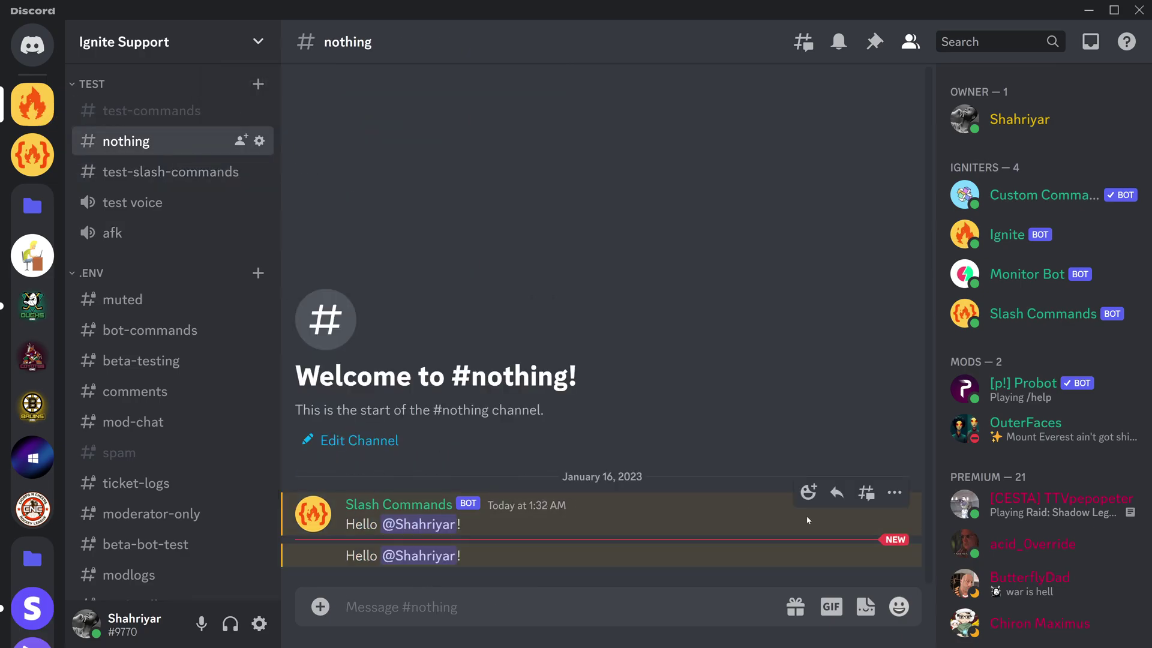
{"action": "left_click", "coordinate": [894, 492], "text": "shift"}
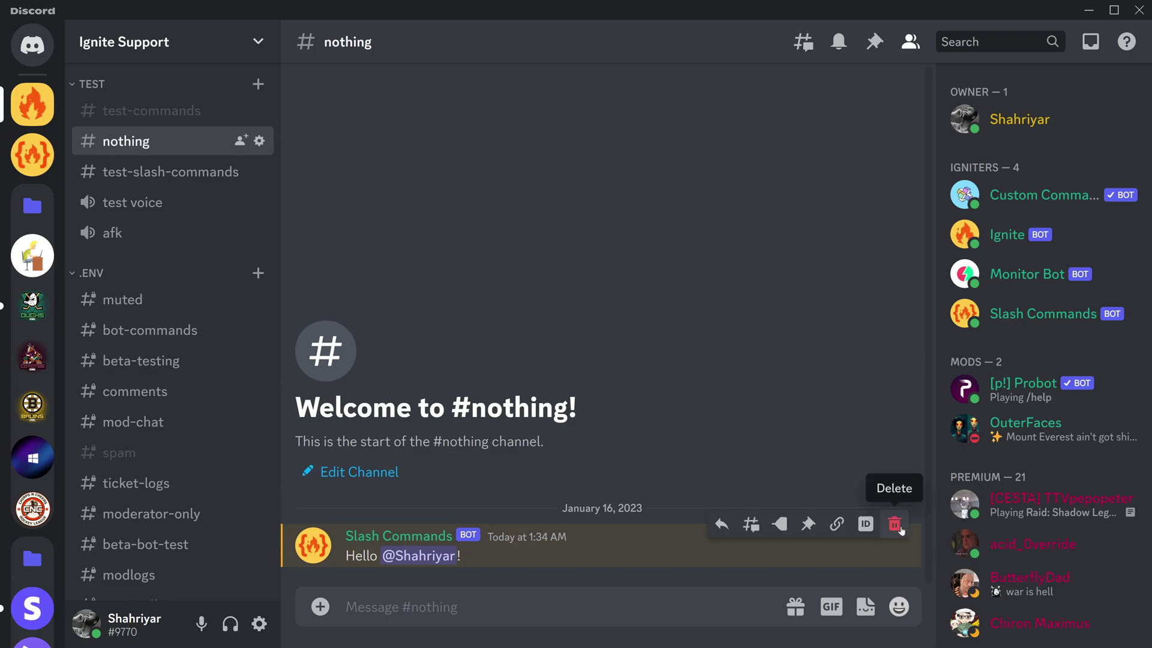
{"action": "left_click", "coordinate": [147, 172]}
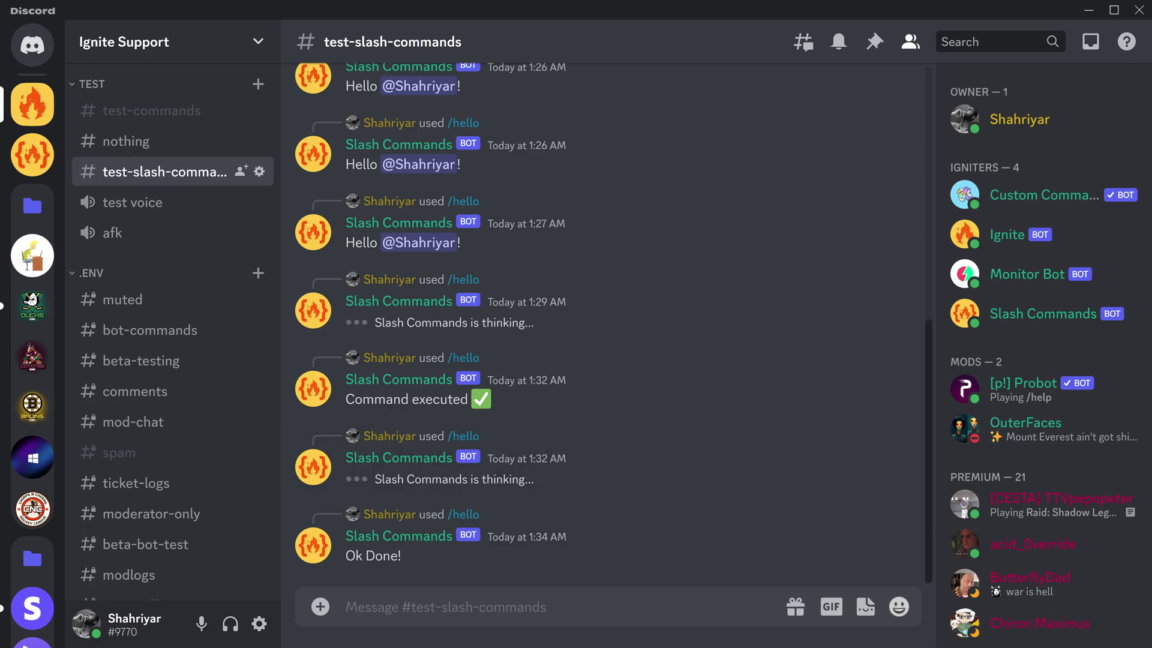
Step: Return to the command editor in the browser, clear the Pre hook and copy change_nick from the Programmed variables
{"action": "key", "text": "alt+Tab"}
{"action": "scroll", "coordinate": [877, 281], "scroll_direction": "up", "scroll_amount": 1}
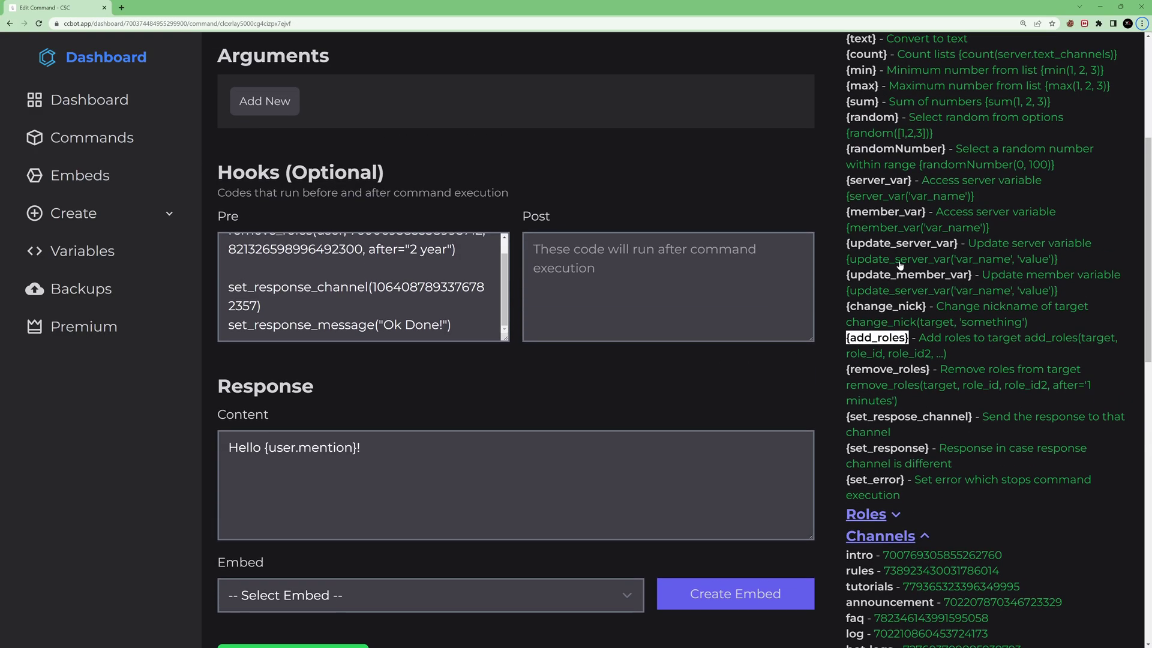
{"action": "left_click", "coordinate": [885, 308]}
{"action": "left_click", "coordinate": [444, 313]}
{"action": "key", "text": "ctrl+a"}
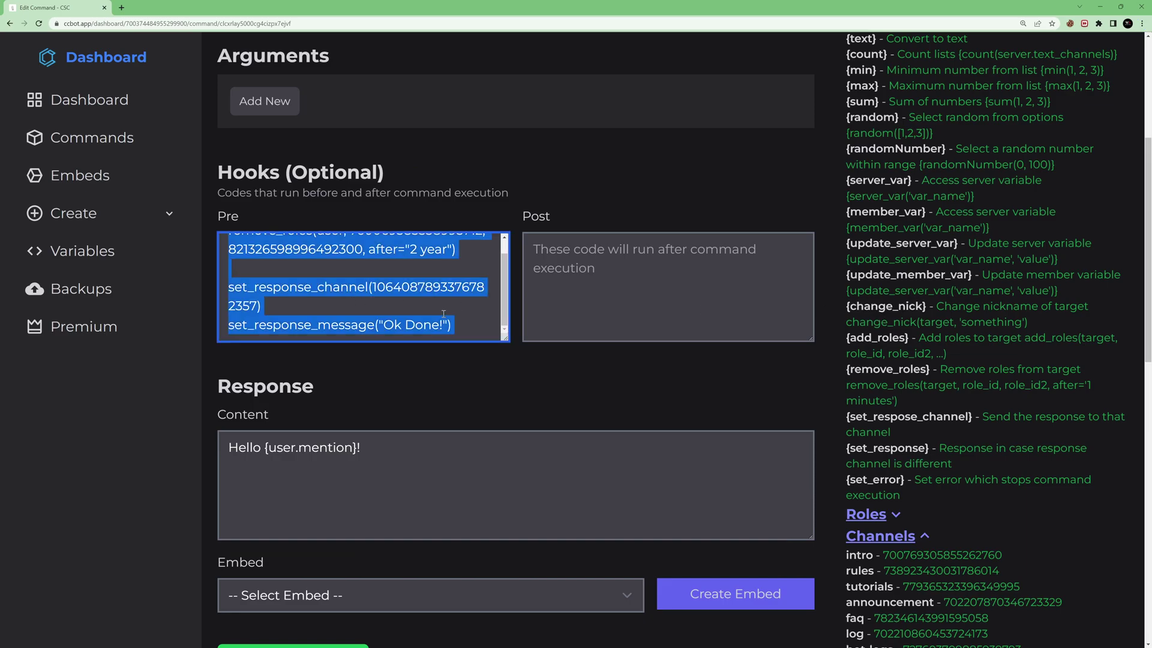
{"action": "key", "text": "BackSpace"}
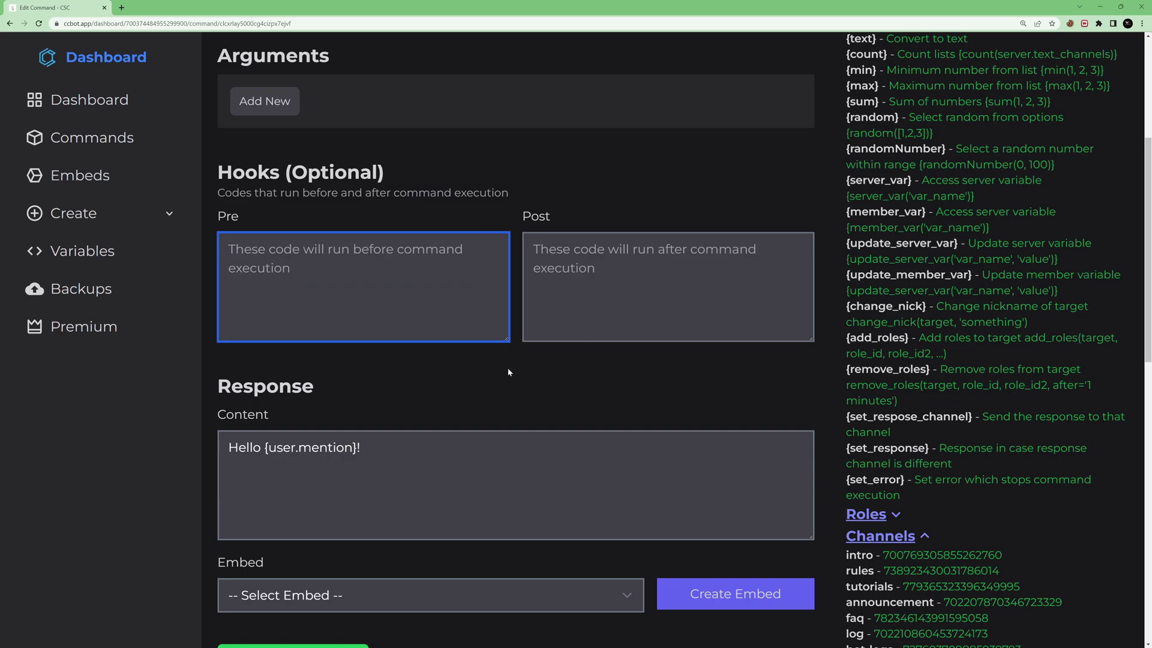
{"action": "left_click_drag", "start_coordinate": [509, 340], "coordinate": [503, 393]}
{"action": "left_click", "coordinate": [881, 324]}
Step: Reopen the hello command for editing and replace the Pre hook code with change_nick(user, "slashcommands")
{"action": "left_click", "coordinate": [81, 288]}
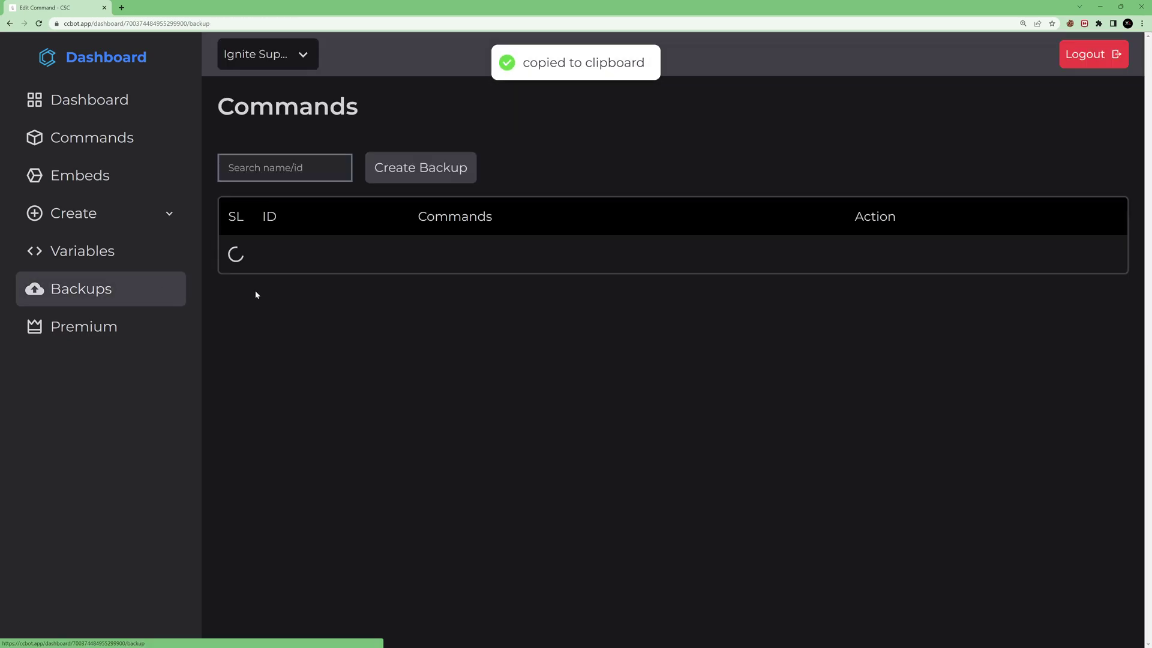
{"action": "left_click", "coordinate": [113, 143]}
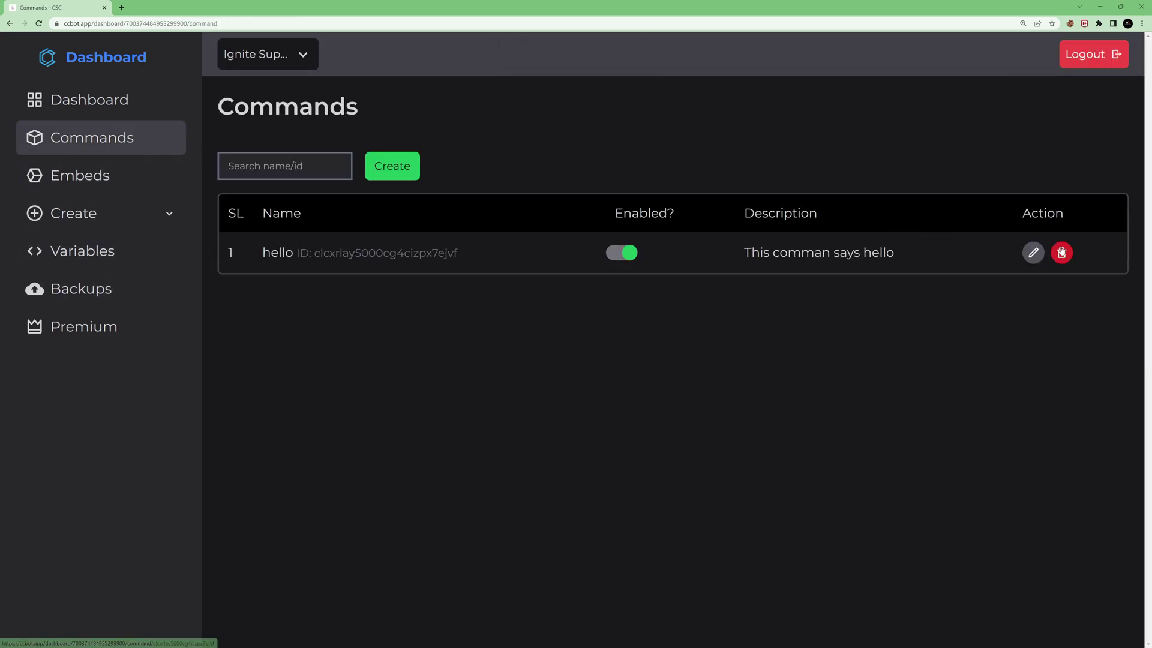
{"action": "left_click", "coordinate": [1033, 253]}
{"action": "scroll", "coordinate": [420, 336], "scroll_direction": "down", "scroll_amount": 5}
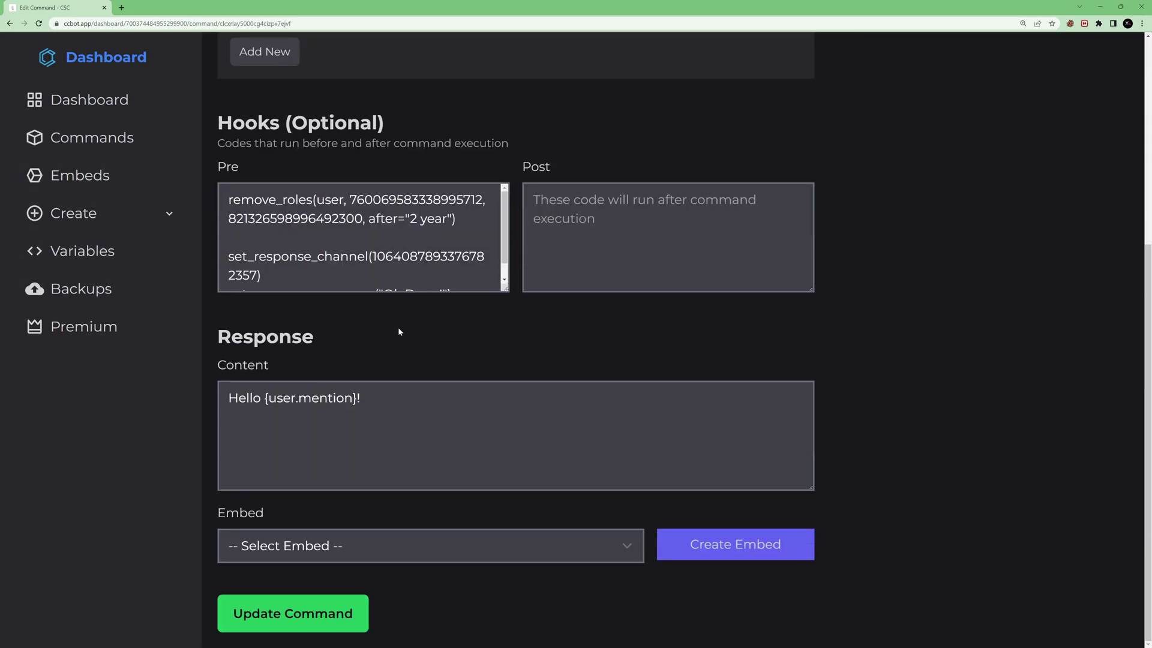
{"action": "left_click", "coordinate": [365, 253]}
{"action": "key", "text": "ctrl+a"}
{"action": "key", "text": "BackSpace"}
{"action": "key", "text": "ctrl+v"}
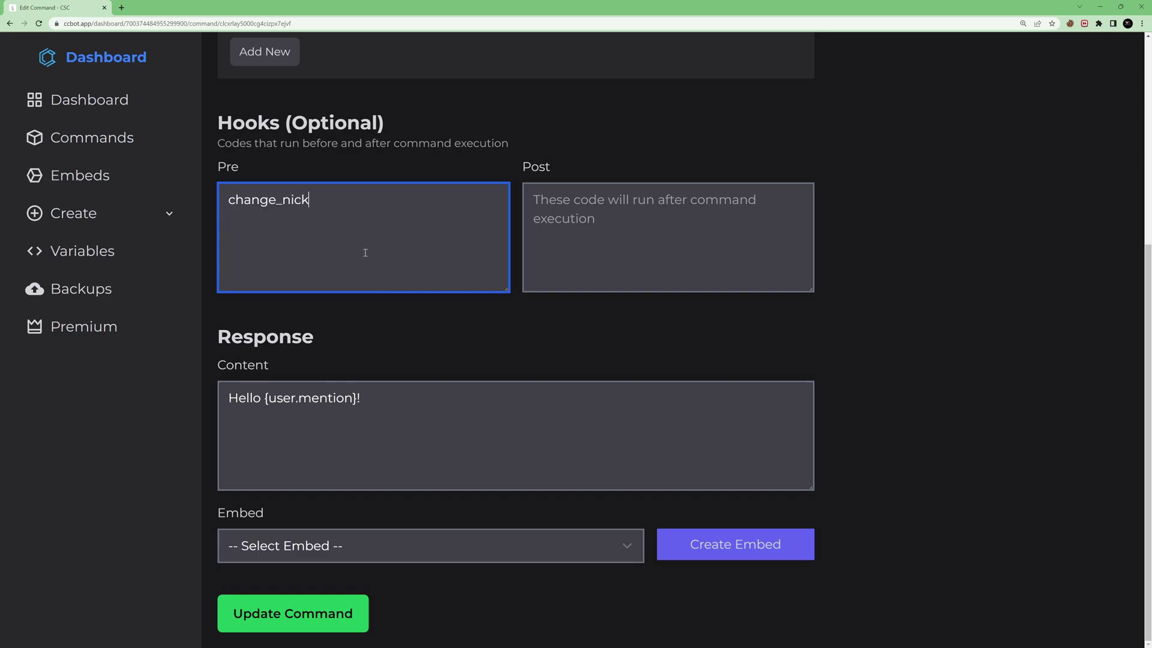
{"action": "type", "text": "(user,"}
{"action": "type", "text": "slashcommands"}
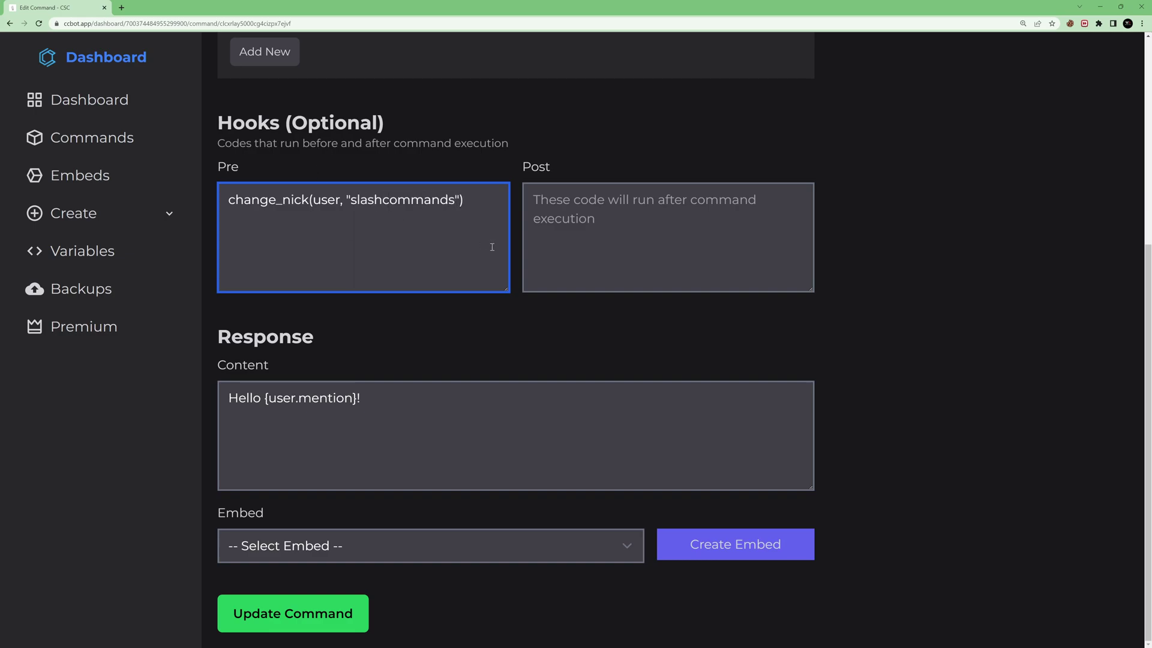
Step: Review the change_nick call in the Pre hook, examining its user and nickname parameters
{"action": "left_click_drag", "start_coordinate": [482, 198], "coordinate": [226, 200]}
{"action": "left_click_drag", "start_coordinate": [313, 199], "coordinate": [456, 198]}
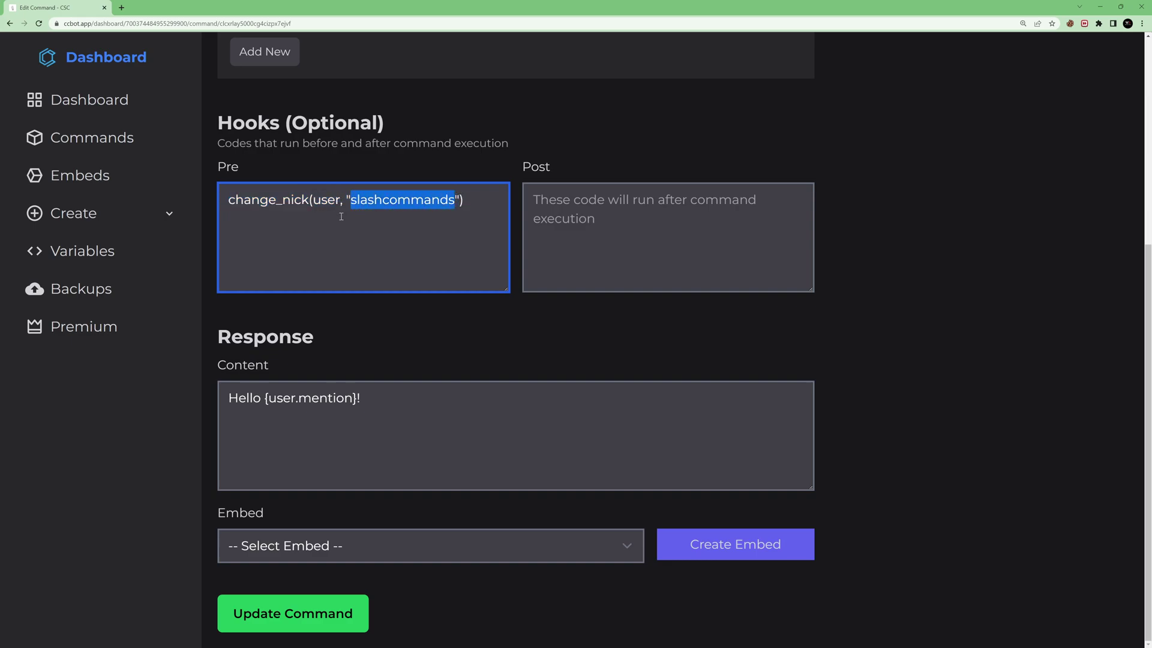
{"action": "left_click_drag", "start_coordinate": [313, 199], "coordinate": [343, 200]}
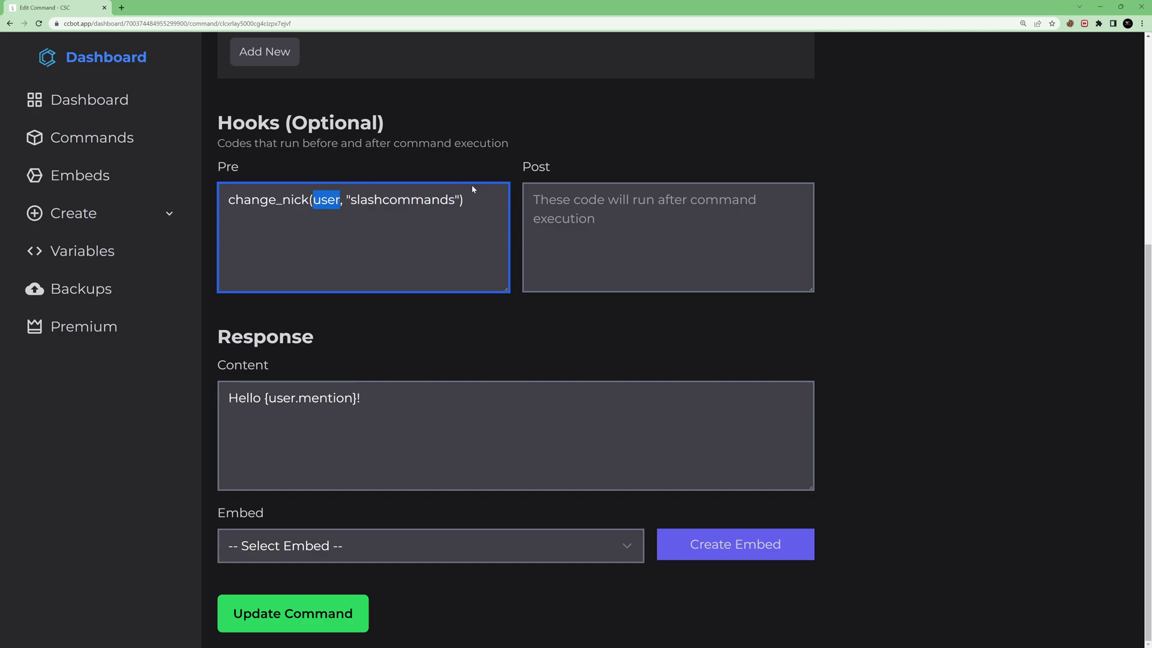
{"action": "left_click", "coordinate": [389, 219]}
{"action": "scroll", "coordinate": [396, 218], "scroll_direction": "up", "scroll_amount": 2}
{"action": "scroll", "coordinate": [396, 217], "scroll_direction": "down", "scroll_amount": 2}
{"action": "left_click_drag", "start_coordinate": [466, 201], "coordinate": [236, 200]}
Step: Add a command argument named target with the description "The target to change nickname" and the type MEMBER
{"action": "scroll", "coordinate": [301, 206], "scroll_direction": "up", "scroll_amount": 3}
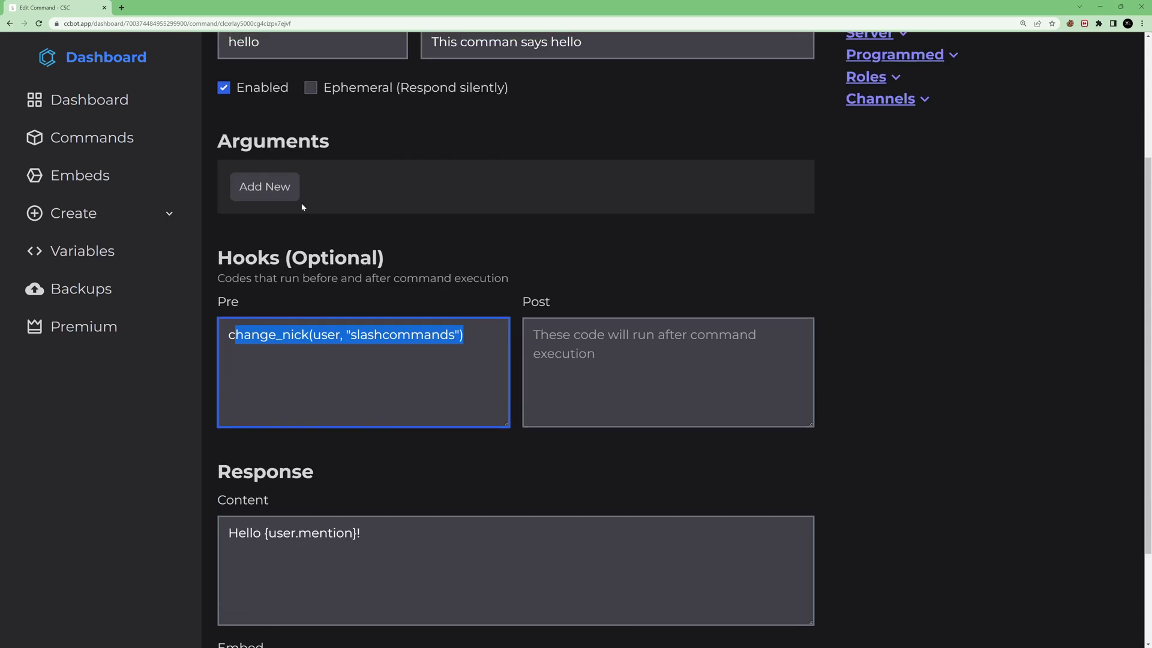
{"action": "scroll", "coordinate": [299, 191], "scroll_direction": "up", "scroll_amount": 2}
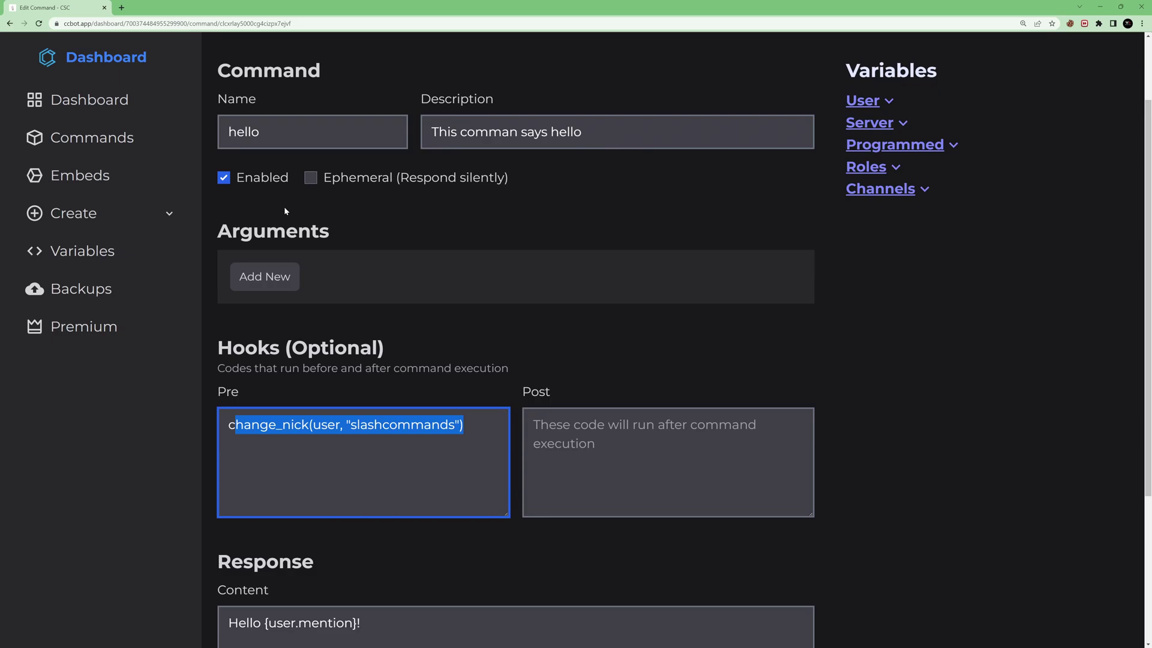
{"action": "left_click", "coordinate": [276, 284]}
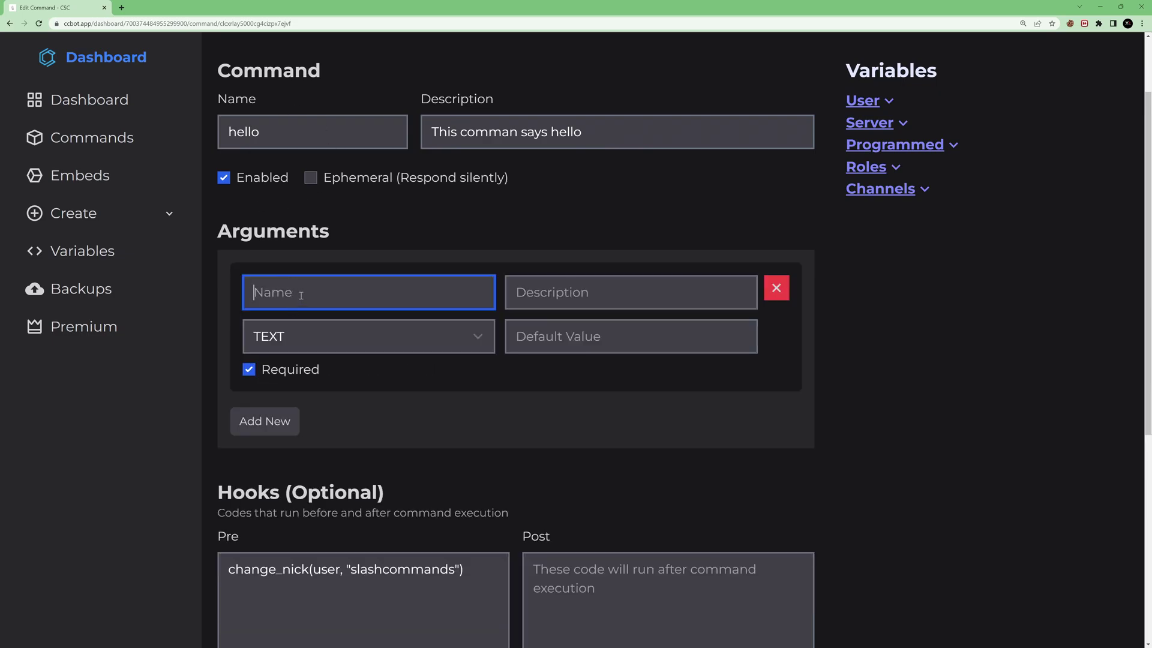
{"action": "type", "text": "target"}
{"action": "key", "text": "Tab"}
{"action": "type", "text": "Th"}
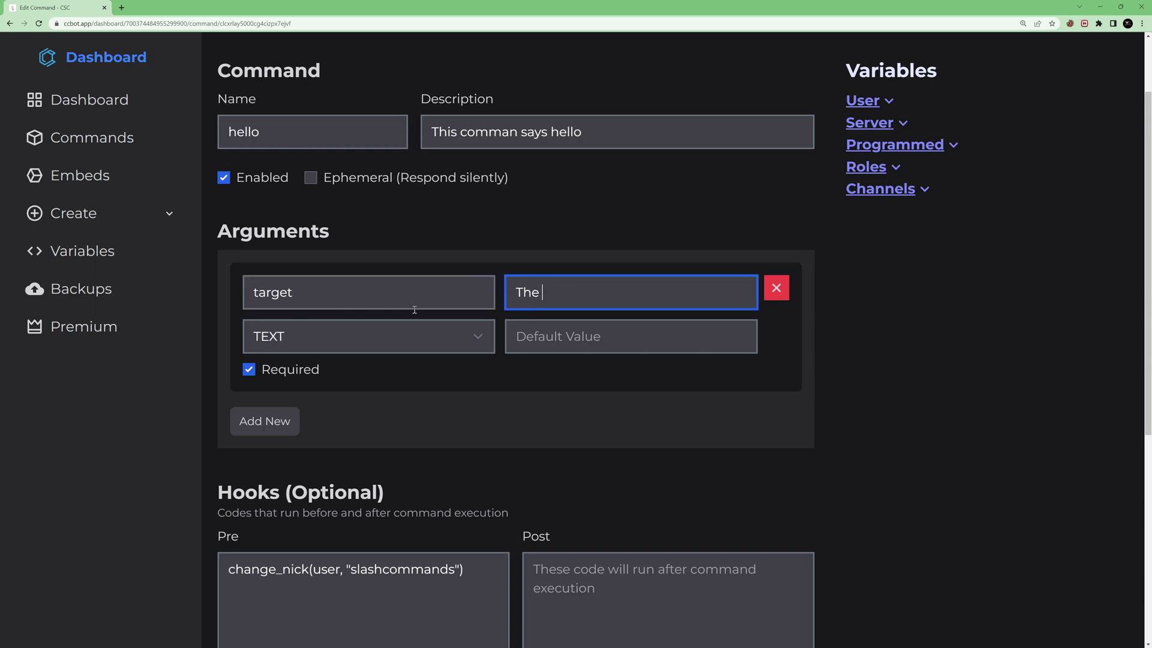
{"action": "type", "text": "e target to remove"}
{"action": "key", "text": "BackSpace"}
{"action": "key", "text": "BackSpace"}
{"action": "key", "text": "BackSpace"}
{"action": "key", "text": "BackSpace"}
{"action": "key", "text": "BackSpace"}
{"action": "key", "text": "BackSpace"}
{"action": "type", "text": "change nickame"}
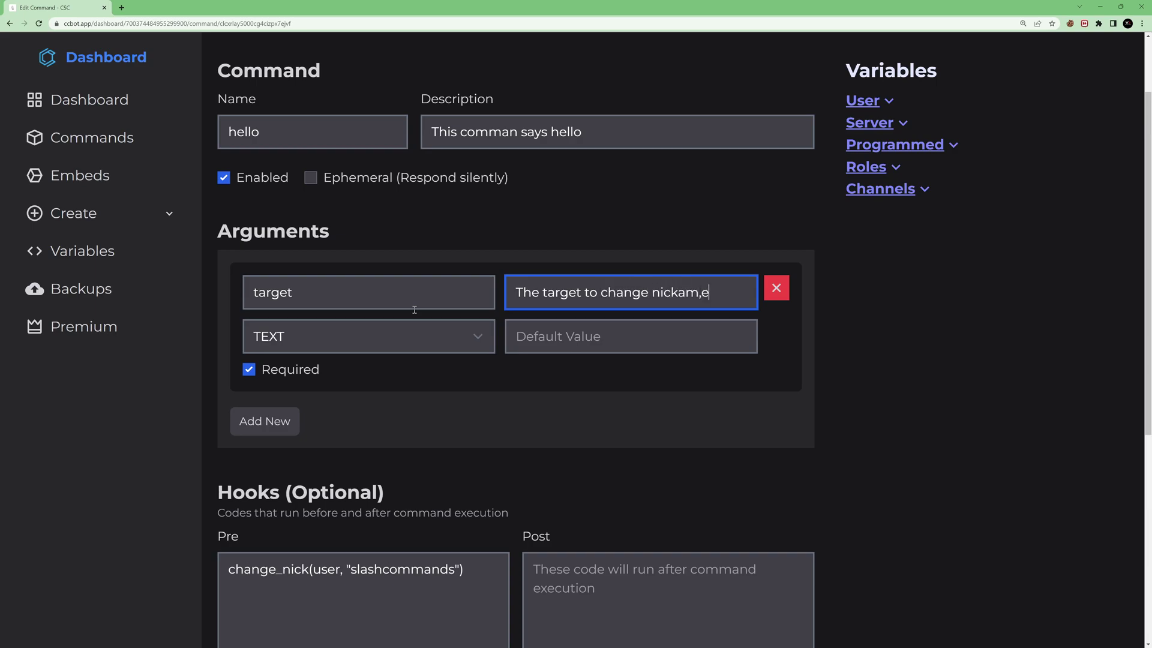
{"action": "key", "text": "BackSpace"}
{"action": "key", "text": "BackSpace"}
{"action": "type", "text": "name"}
{"action": "left_click", "coordinate": [333, 323]}
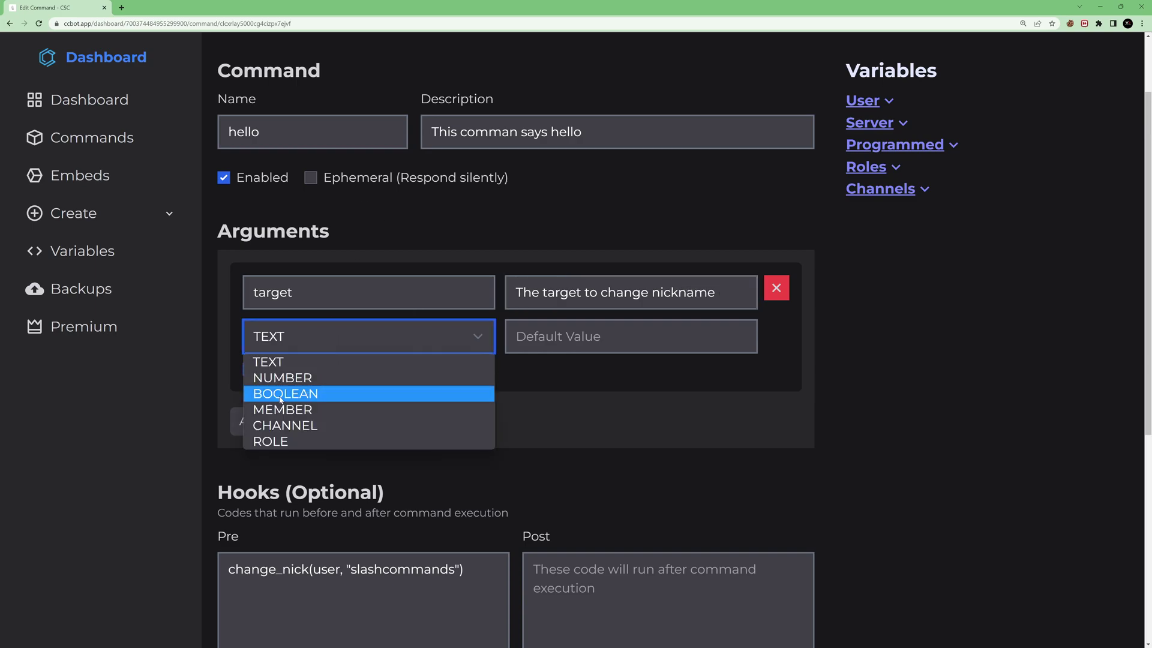
{"action": "left_click", "coordinate": [285, 414]}
Step: Replace user with target in the Pre hook's change_nick call
{"action": "scroll", "coordinate": [610, 326], "scroll_direction": "down", "scroll_amount": 5}
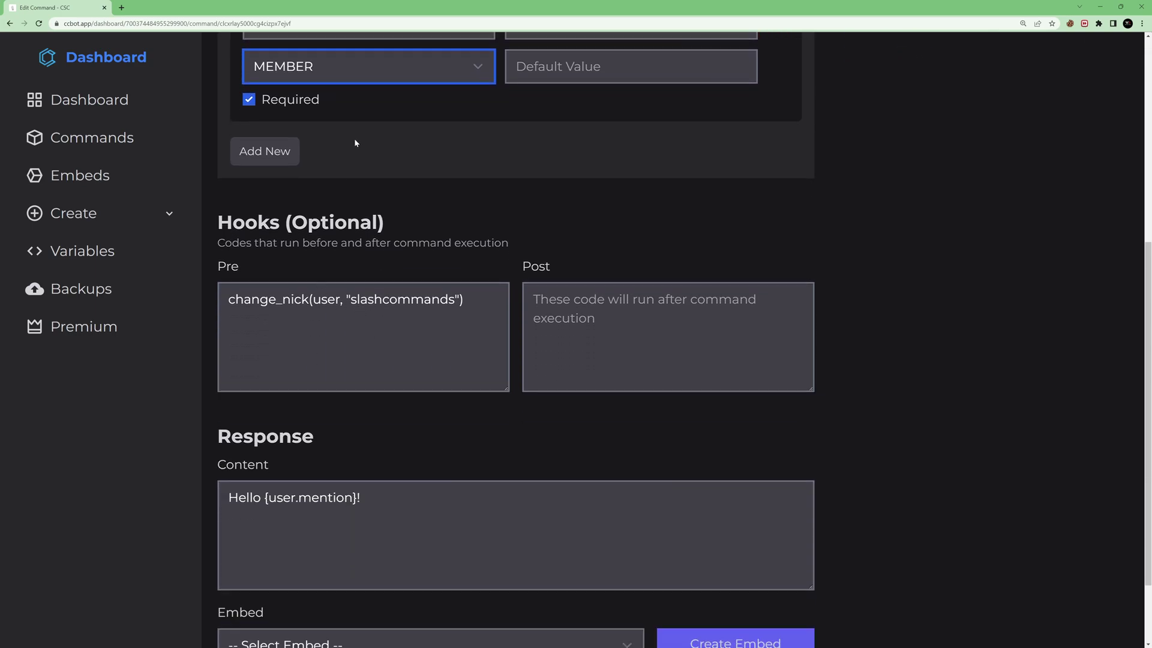
{"action": "scroll", "coordinate": [354, 142], "scroll_direction": "up", "scroll_amount": 2}
{"action": "double_click", "coordinate": [274, 112]}
{"action": "key", "text": "ctrl+c"}
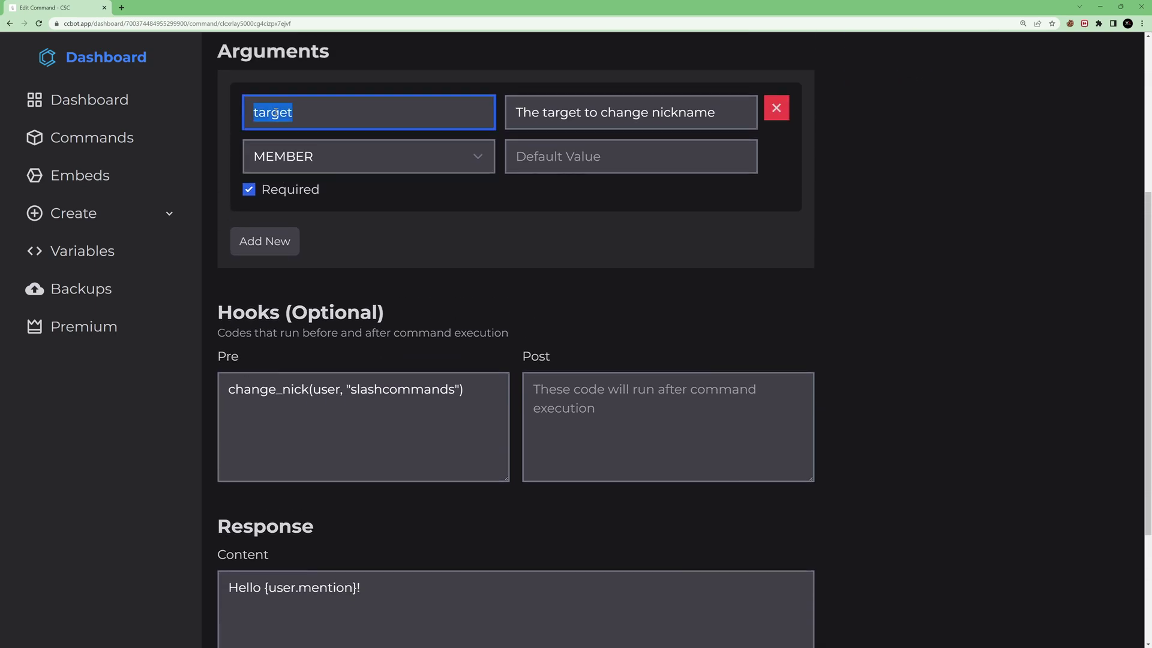
{"action": "double_click", "coordinate": [324, 390]}
{"action": "key", "text": "ctrl+v"}
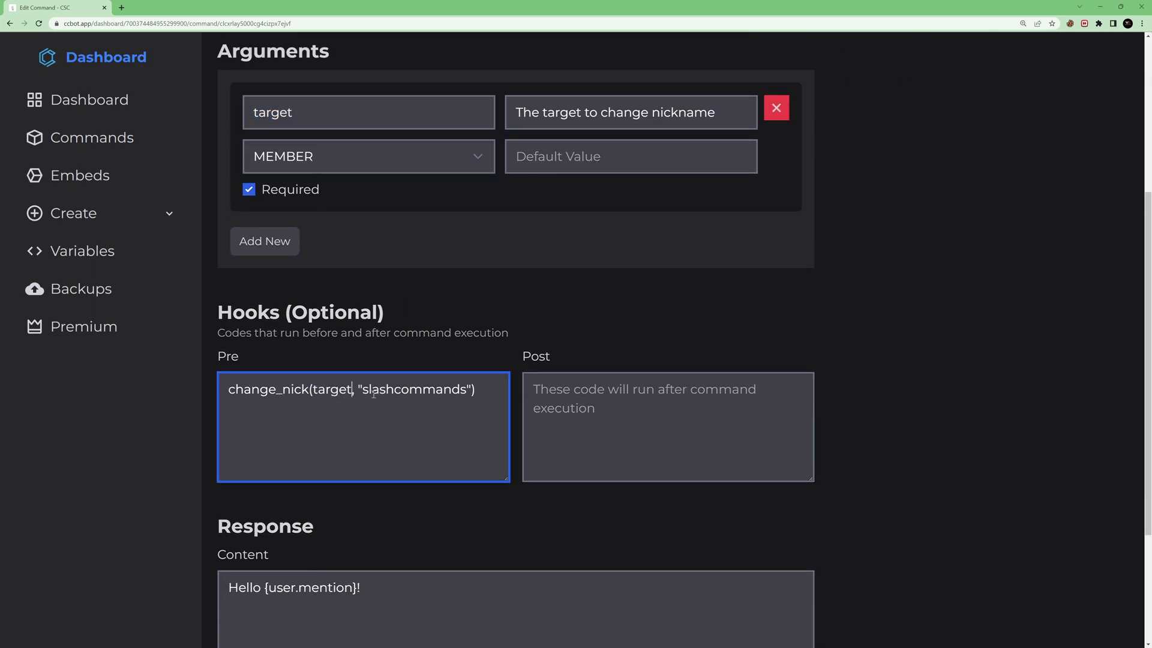
Step: Add a second command argument named nick with the description "The new nickname" and the type TEXT
{"action": "left_click_drag", "start_coordinate": [468, 389], "coordinate": [365, 394]}
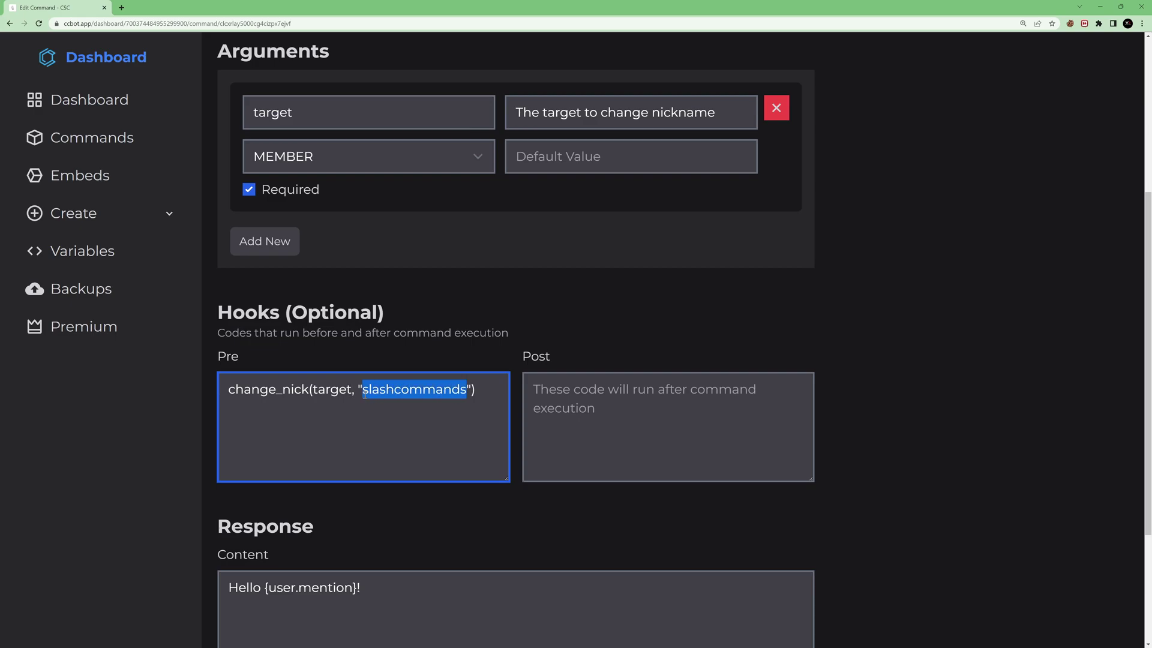
{"action": "scroll", "coordinate": [405, 388], "scroll_direction": "up", "scroll_amount": 1}
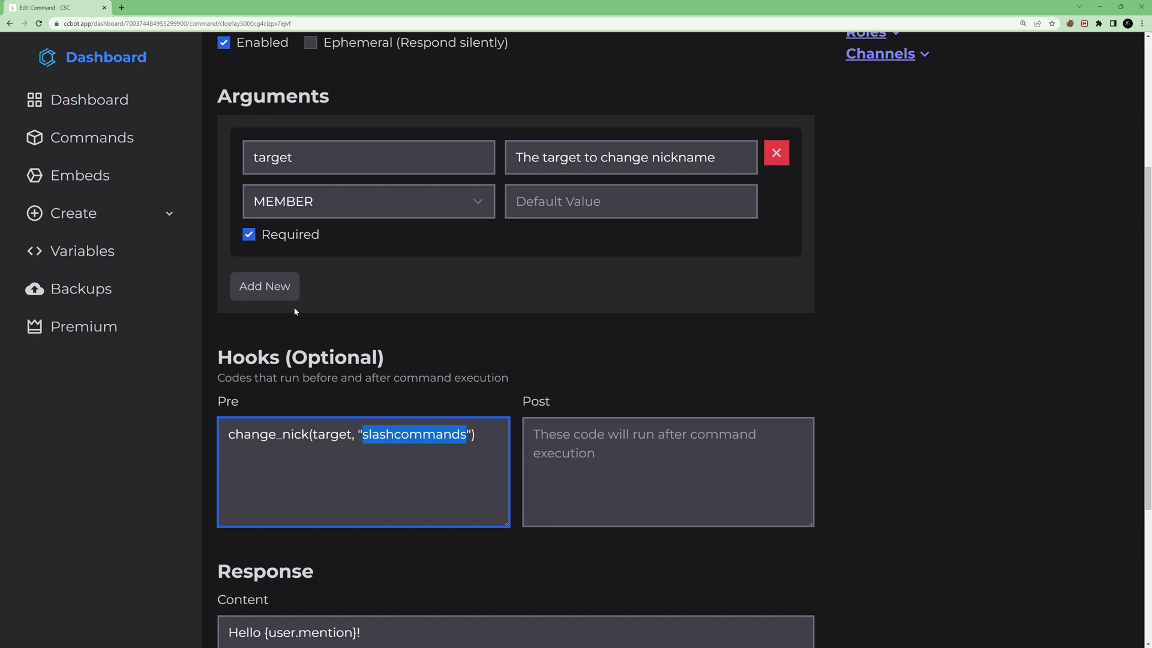
{"action": "left_click", "coordinate": [265, 290]}
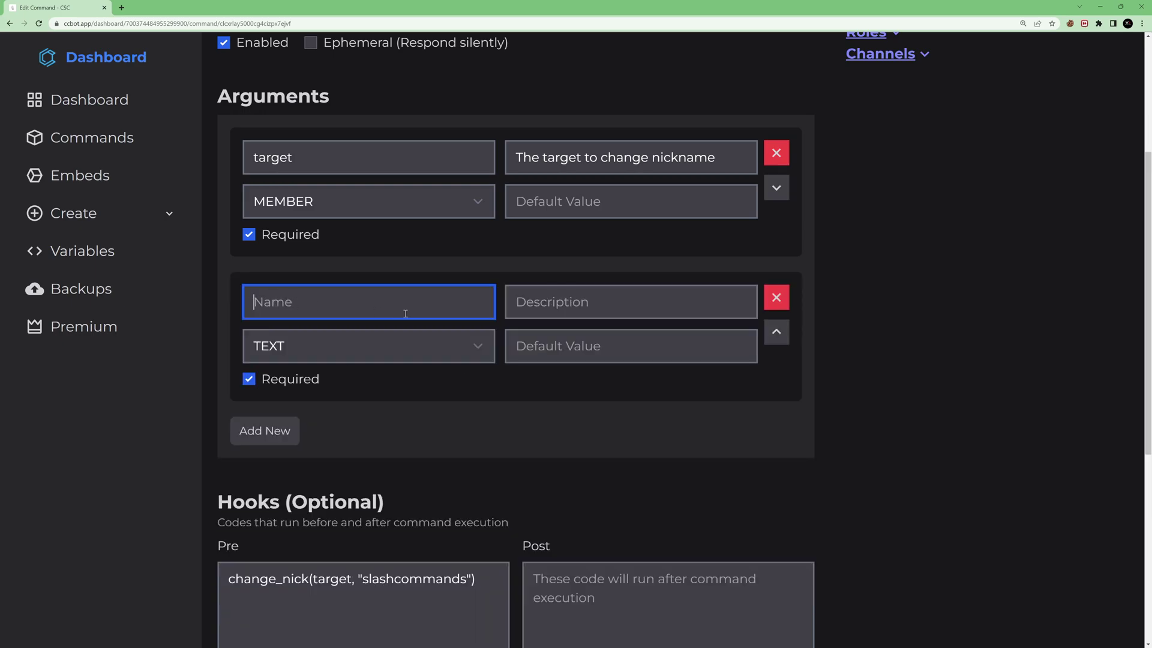
{"action": "type", "text": "brick"}
{"action": "key", "text": "BackSpace"}
{"action": "key", "text": "BackSpace"}
{"action": "key", "text": "BackSpace"}
{"action": "key", "text": "BackSpace"}
{"action": "key", "text": "BackSpace"}
{"action": "type", "text": "nick"}
{"action": "key", "text": "Tab"}
{"action": "type", "text": "The new "}
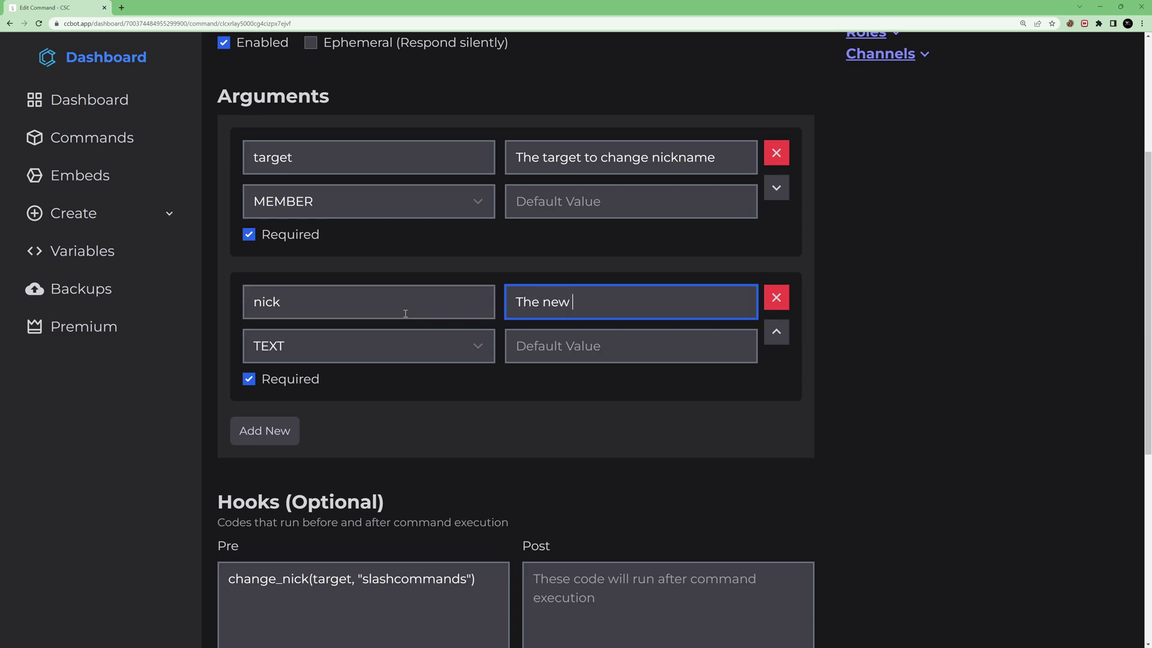
{"action": "type", "text": "nickname"}
{"action": "left_click", "coordinate": [316, 347]}
{"action": "left_click", "coordinate": [300, 362]}
Step: Replace the quoted "slashcommands" text in the change_nick call with the nick argument
{"action": "key", "text": "shift+Tab"}
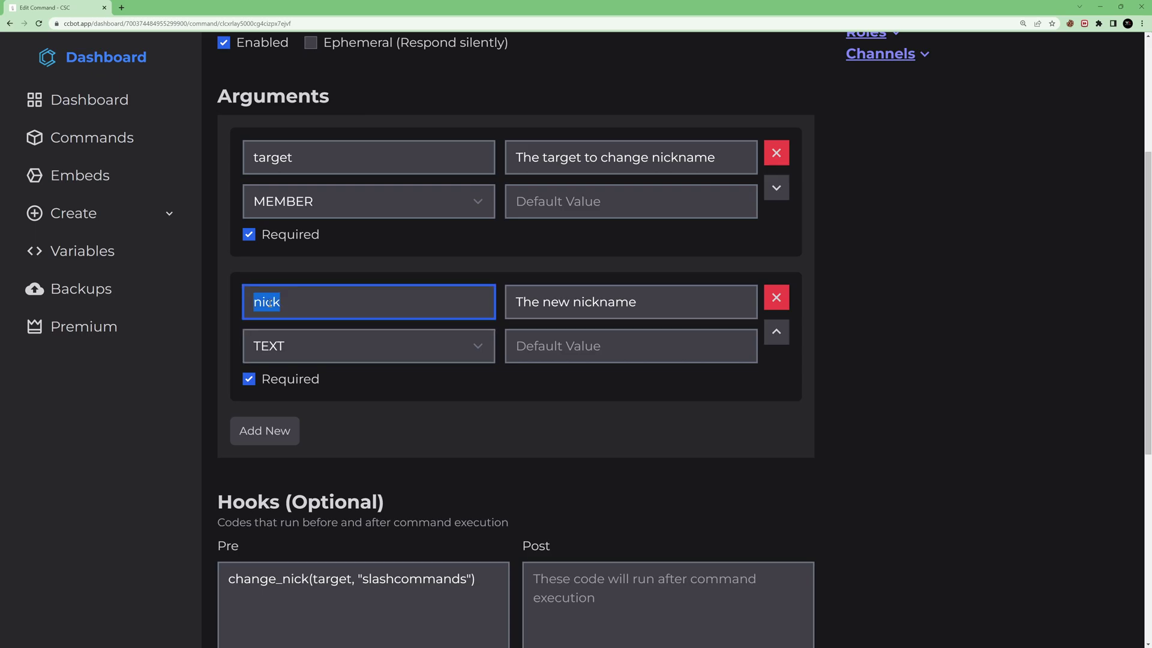
{"action": "scroll", "coordinate": [394, 368], "scroll_direction": "down", "scroll_amount": 2}
{"action": "left_click_drag", "start_coordinate": [358, 442], "coordinate": [471, 444]}
{"action": "type", "text": "nick"}
Step: Replace the response content with "{target}'s nickname has been changed to {nick}"
{"action": "scroll", "coordinate": [353, 465], "scroll_direction": "down", "scroll_amount": 3}
{"action": "left_click", "coordinate": [353, 465]}
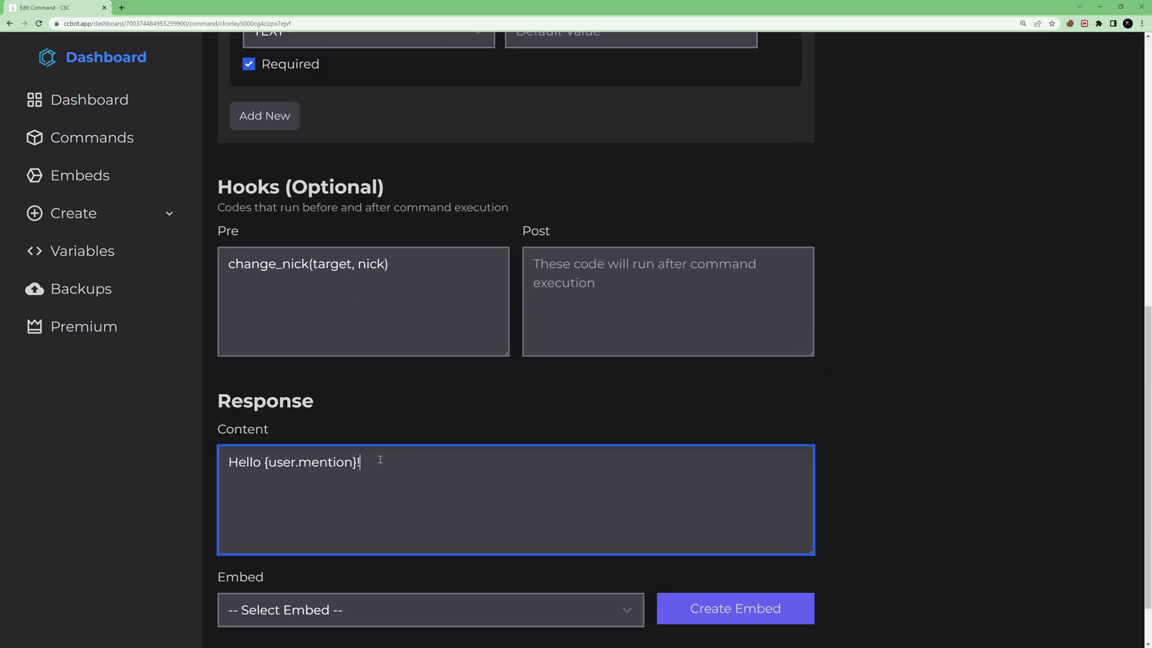
{"action": "left_click_drag", "start_coordinate": [378, 463], "coordinate": [212, 460]}
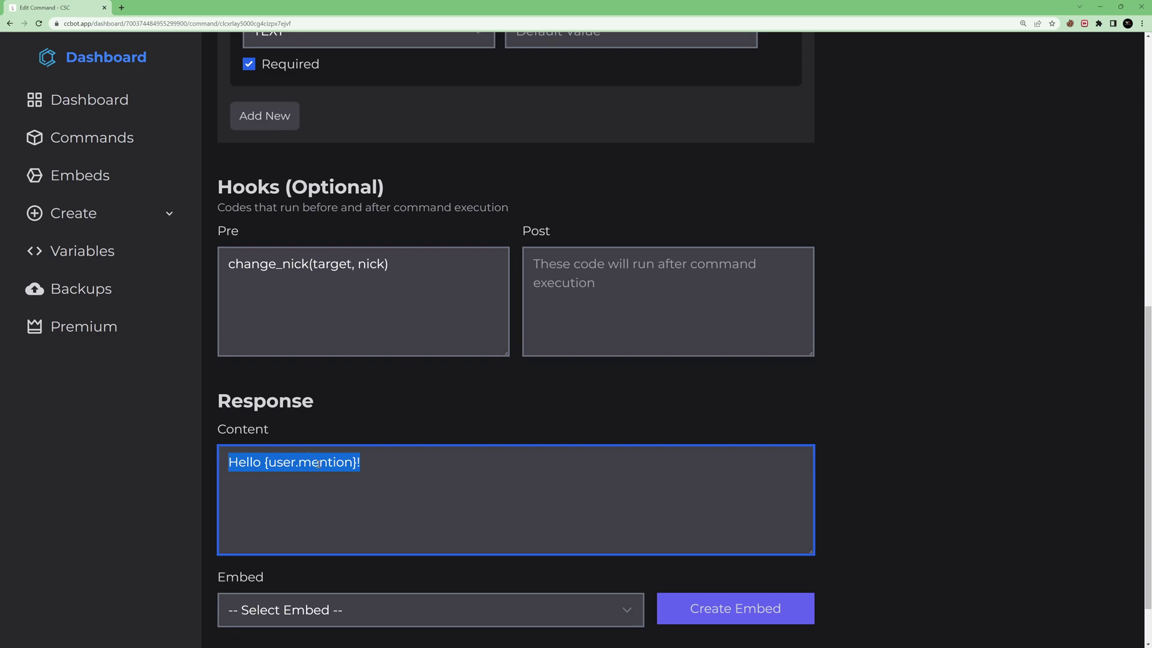
{"action": "type", "text": "{}"}
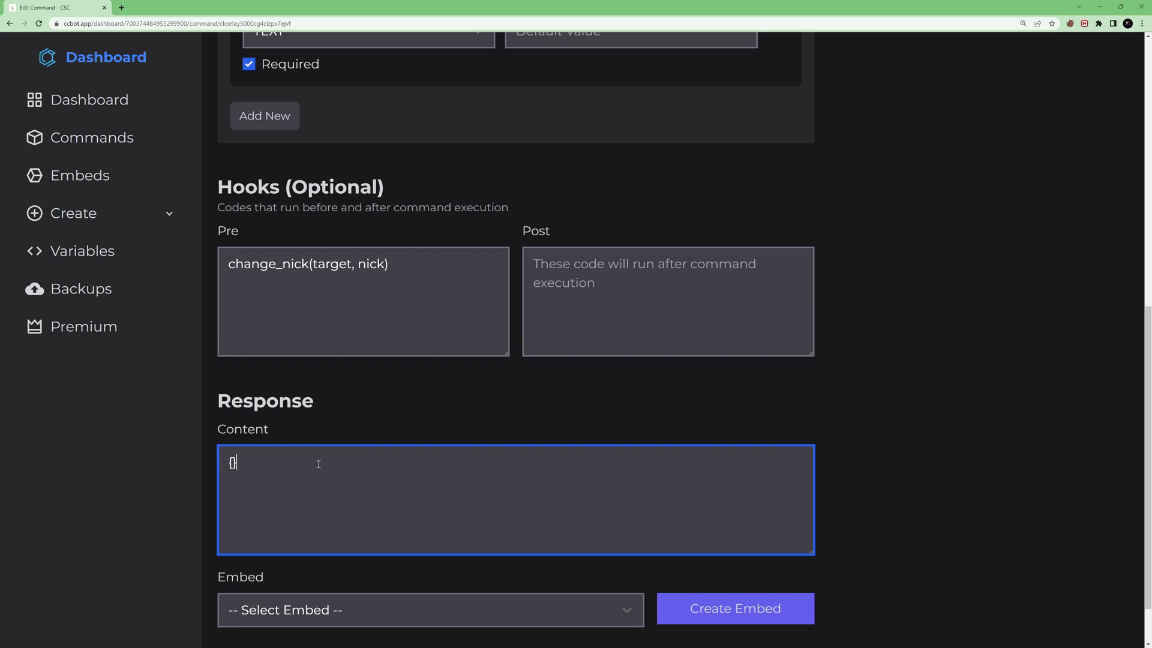
{"action": "type", "text": "target"}
{"action": "type", "text": "'s nickname has been "}
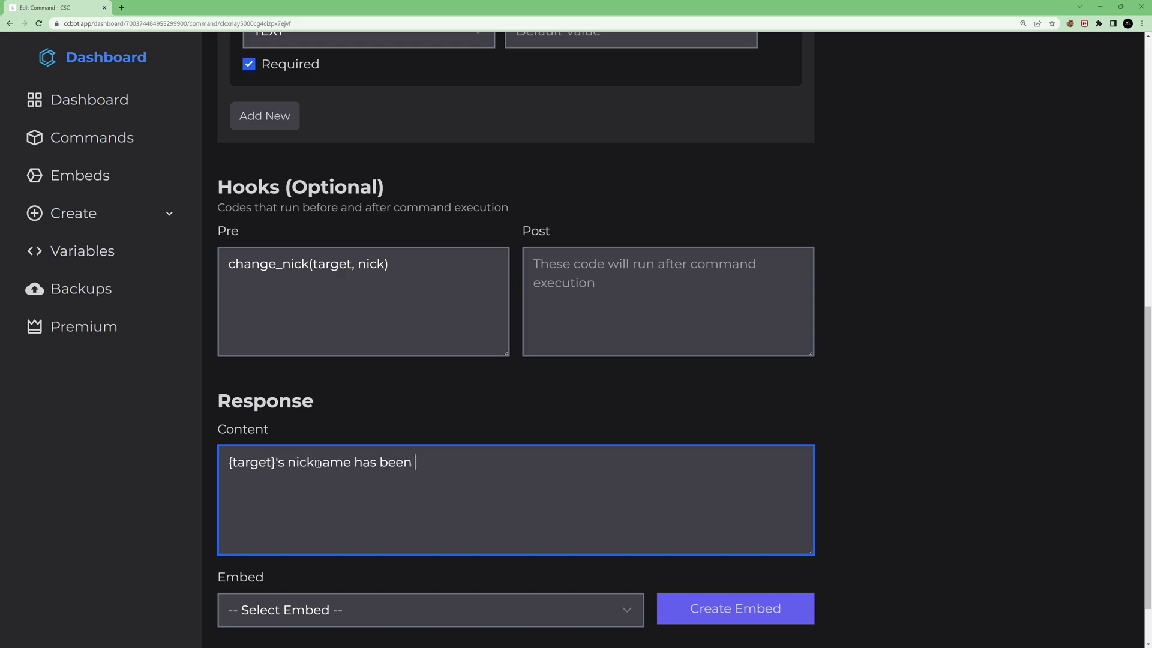
{"action": "type", "text": "changed to"}
{"action": "type", "text": " {}"}
{"action": "type", "text": "nick"}
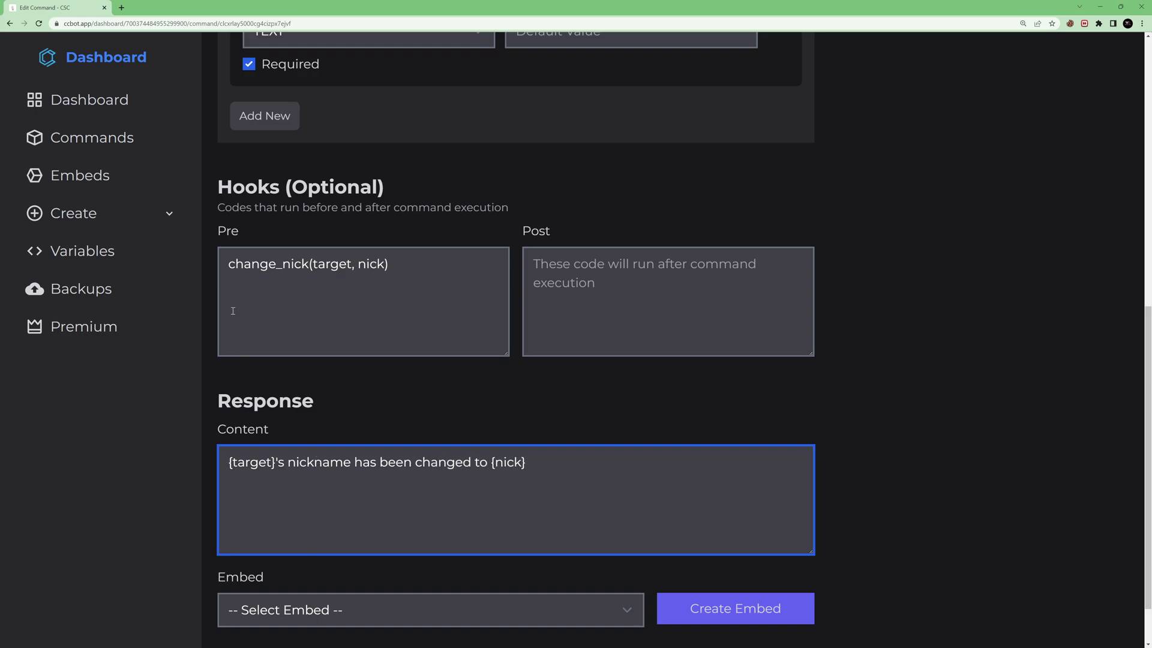
{"action": "scroll", "coordinate": [330, 309], "scroll_direction": "down", "scroll_amount": 1}
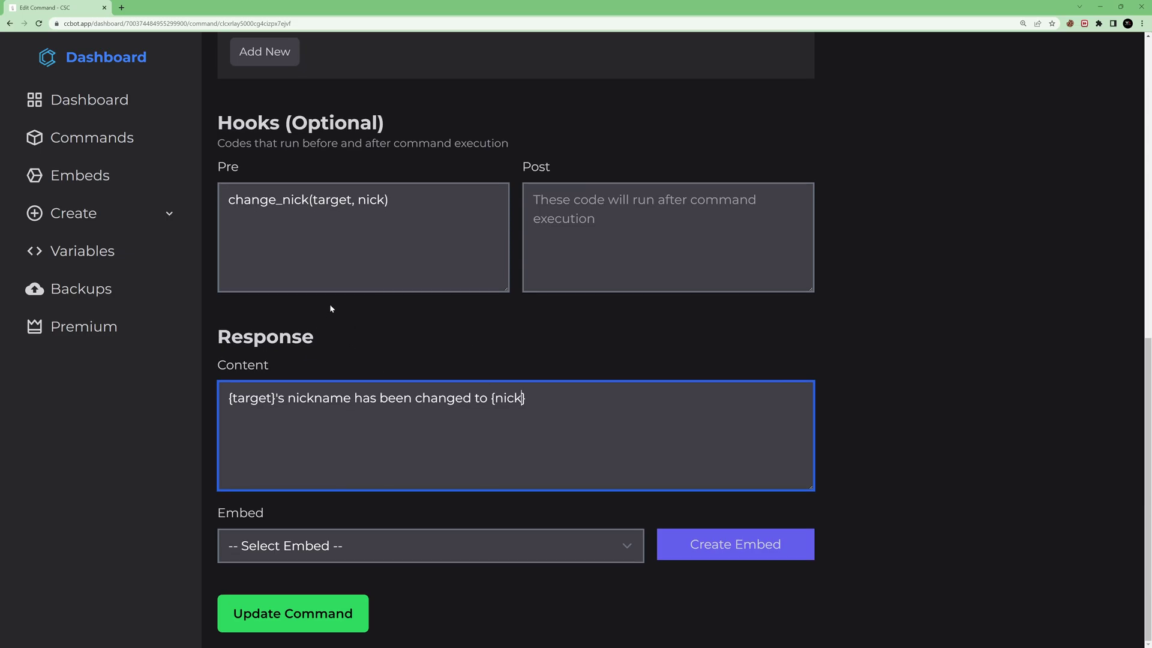
Step: Save the updated hello command and sync the commands to the server
{"action": "left_click", "coordinate": [302, 612]}
{"action": "scroll", "coordinate": [380, 186], "scroll_direction": "up", "scroll_amount": 5}
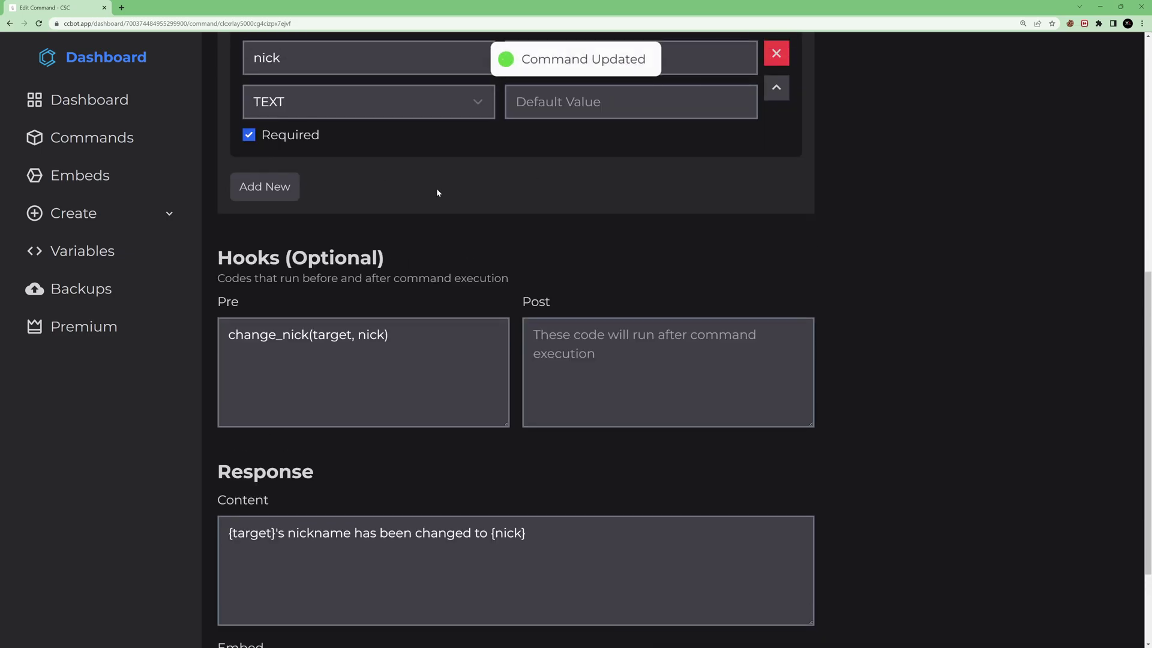
{"action": "scroll", "coordinate": [342, 218], "scroll_direction": "up", "scroll_amount": 5}
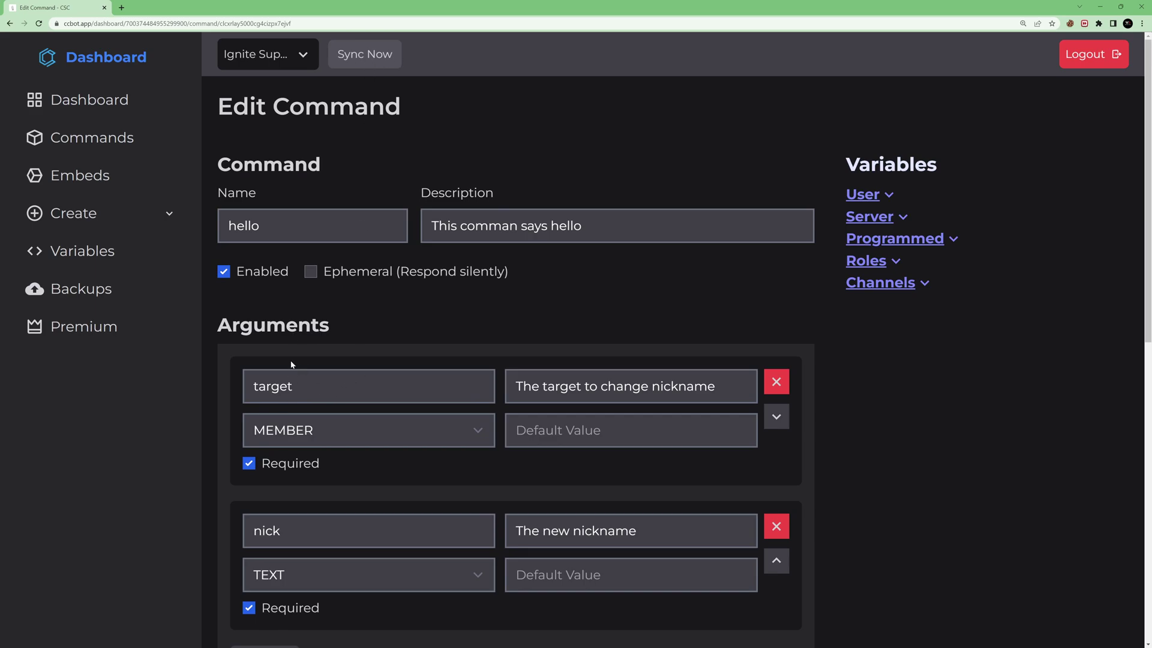
{"action": "left_click", "coordinate": [393, 66]}
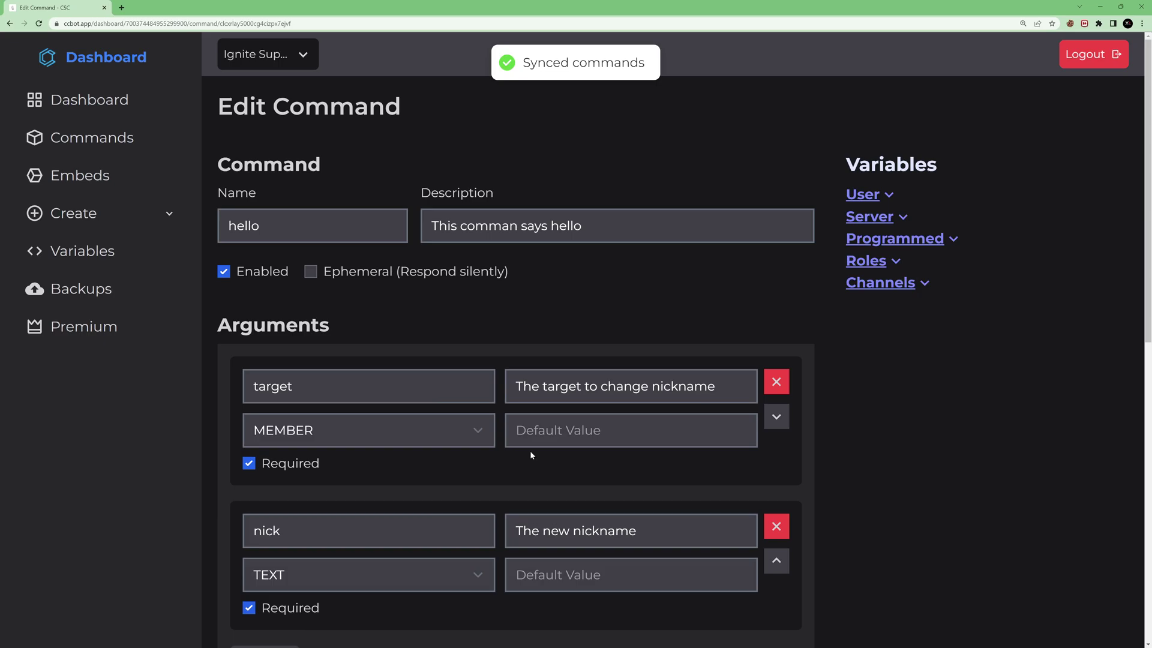
Step: Switch to Discord and run /hello in test-slash-commands with the Slash Commands bot as target and Google as nick
{"action": "key", "text": "alt+Tab"}
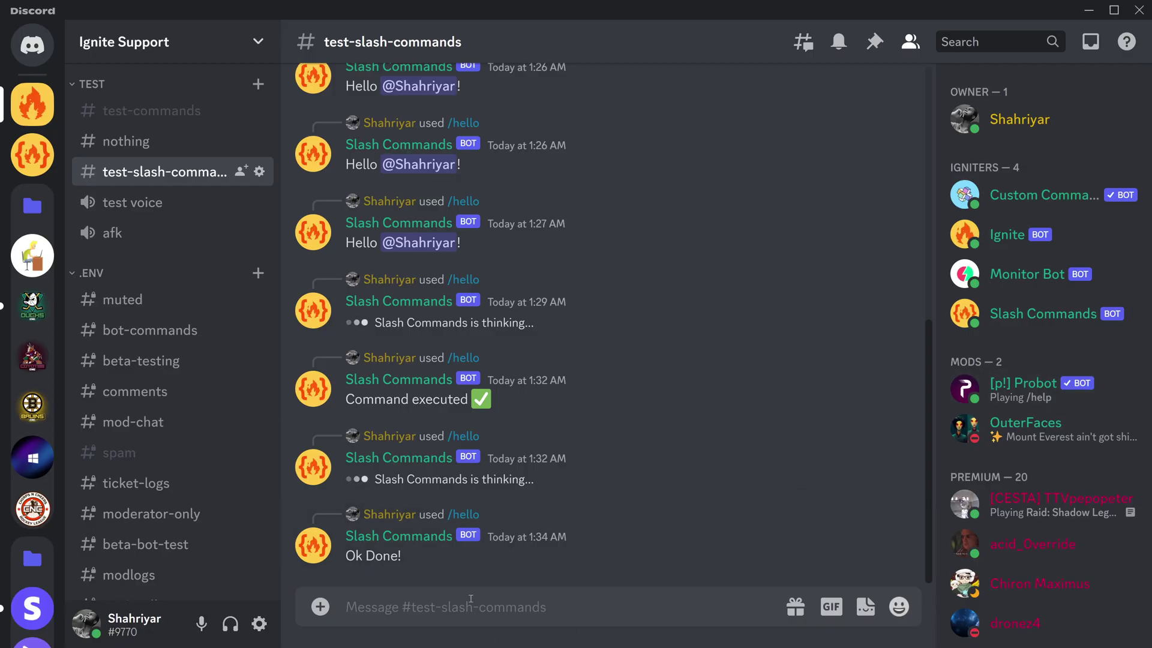
{"action": "type", "text": "/he"}
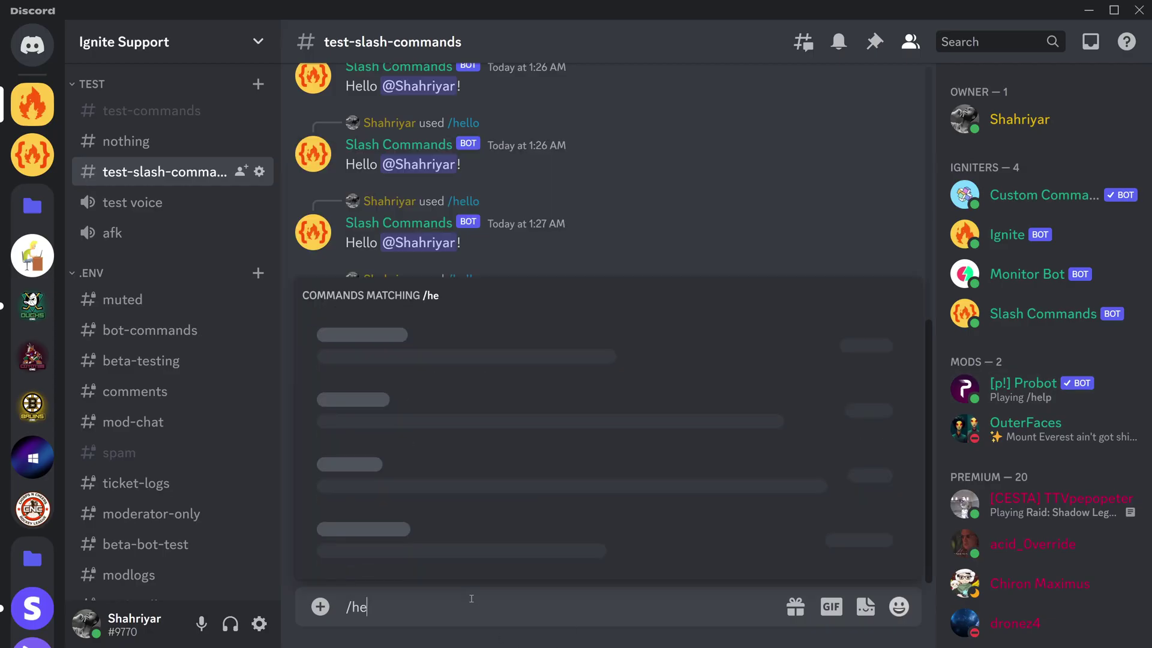
{"action": "key", "text": "Tab"}
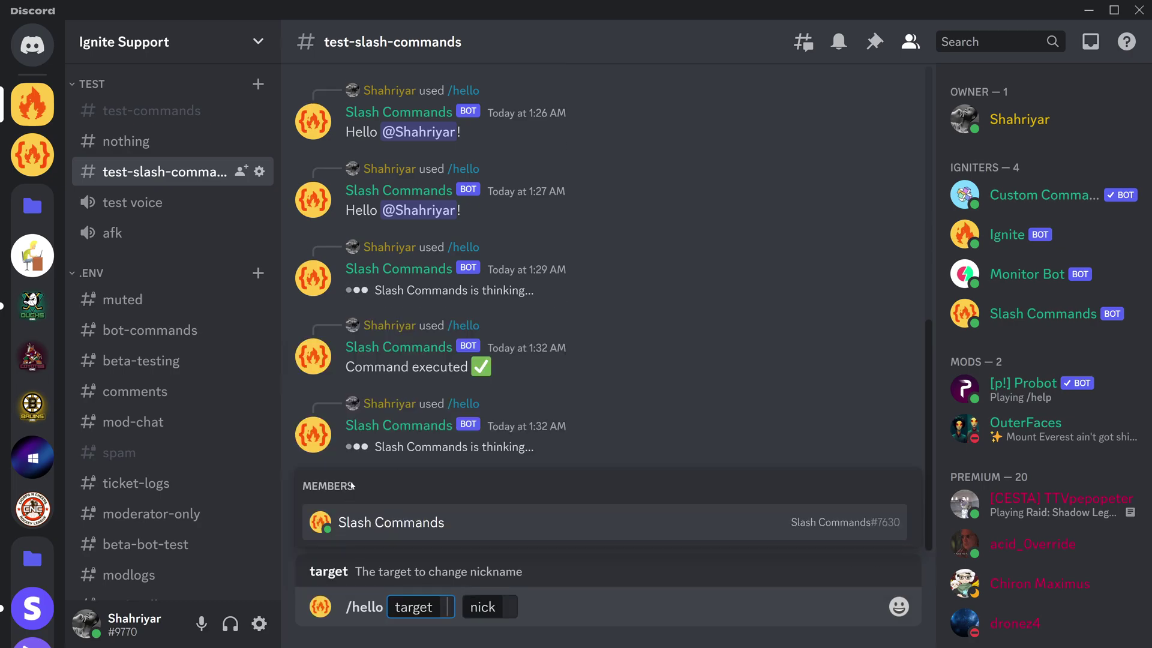
{"action": "left_click", "coordinate": [392, 525]}
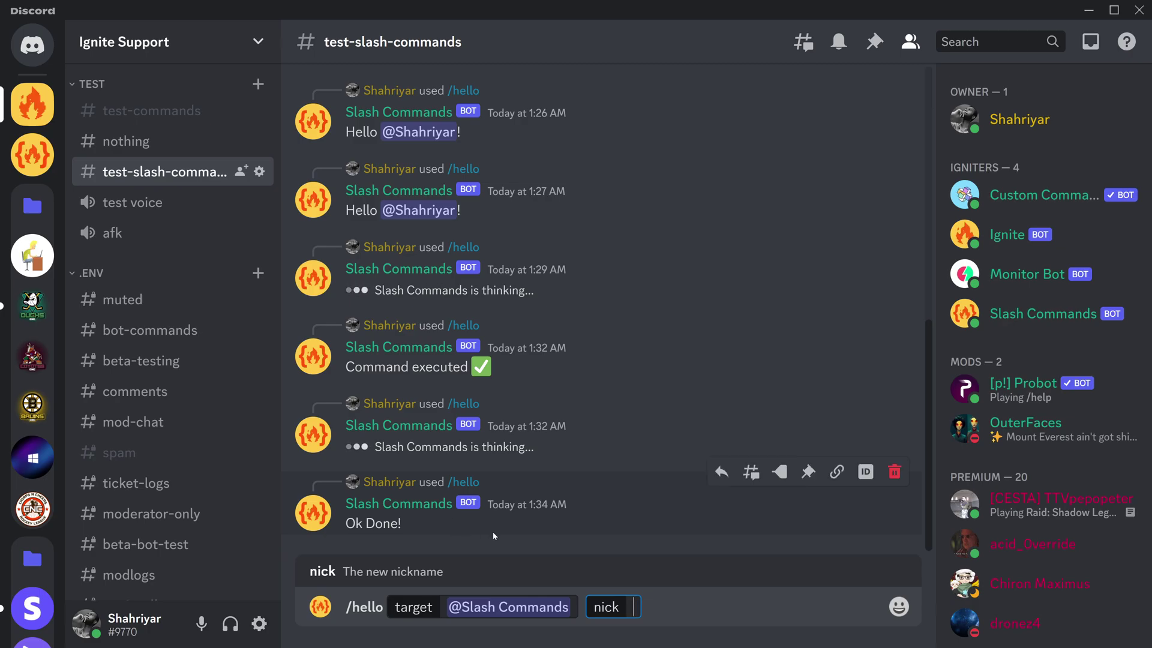
{"action": "type", "text": "Google"}
{"action": "key", "text": "Return"}
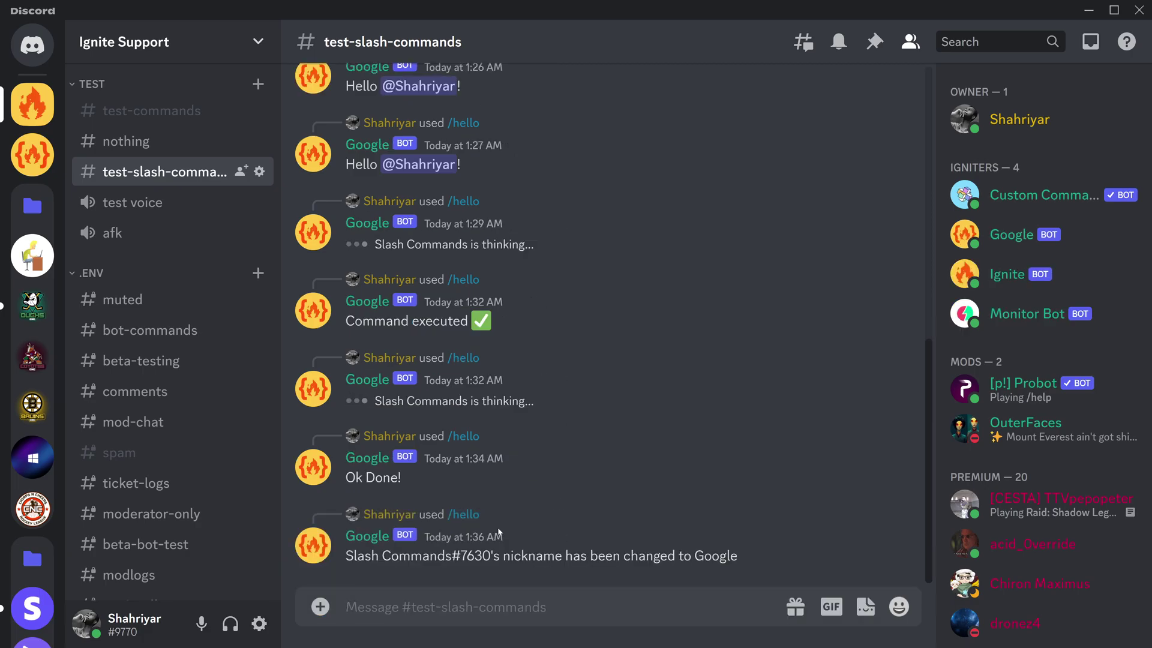
Step: Check the bot's latest reply and view the bot's profile to verify its nickname
{"action": "left_click_drag", "start_coordinate": [347, 556], "coordinate": [492, 557]}
{"action": "left_click", "coordinate": [370, 537]}
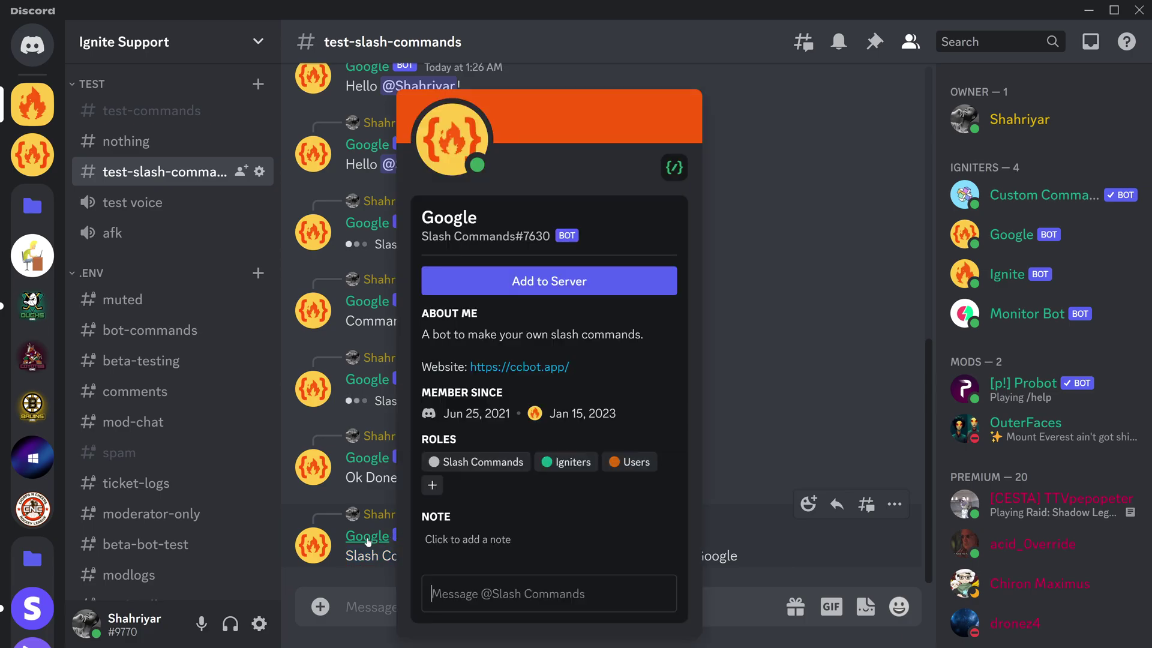
{"action": "left_click", "coordinate": [369, 537]}
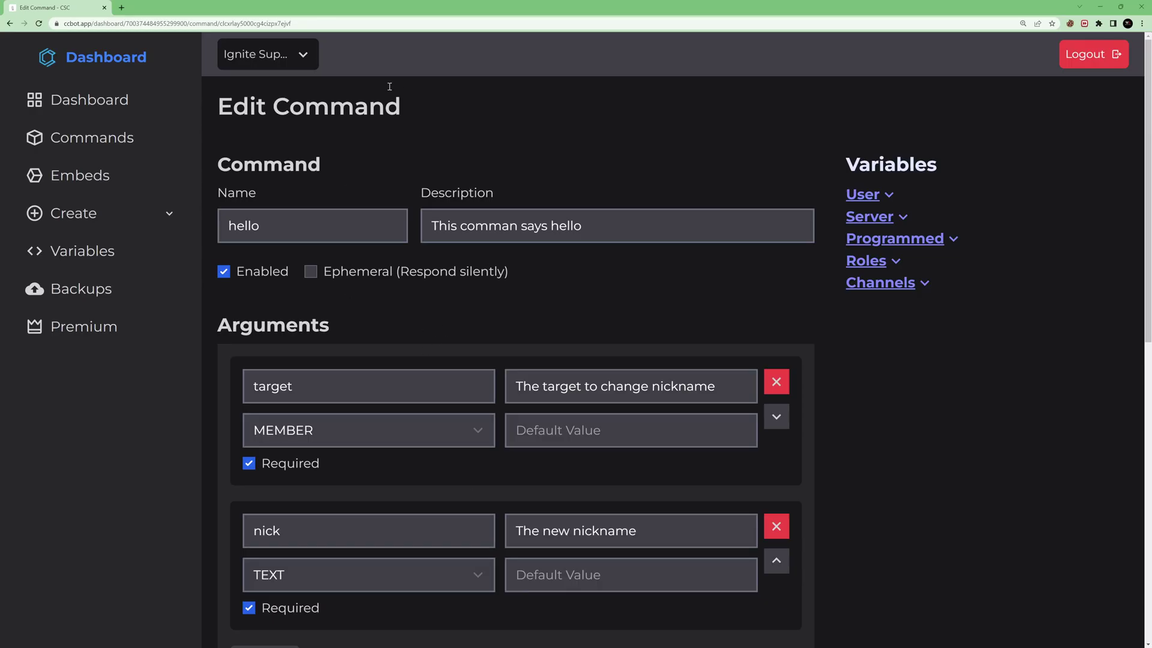
Step: Return to the command editor in the browser and review the target and nick arguments, the change_nick hook and the response content
{"action": "scroll", "coordinate": [497, 211], "scroll_direction": "down", "scroll_amount": 4}
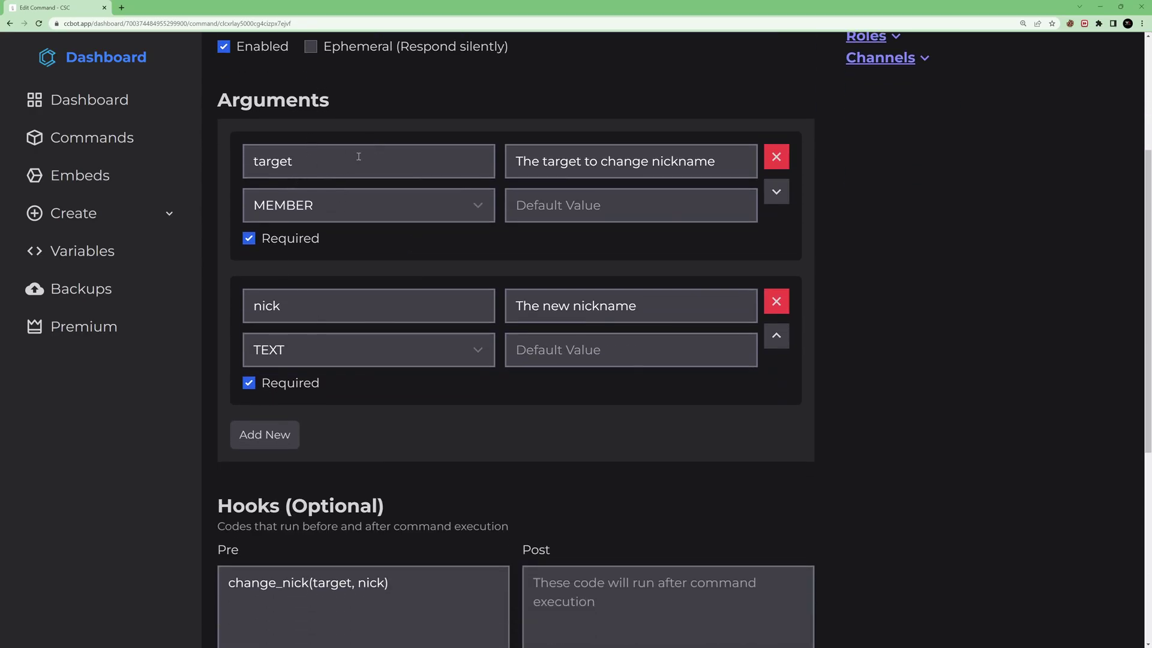
{"action": "scroll", "coordinate": [373, 385], "scroll_direction": "down", "scroll_amount": 2}
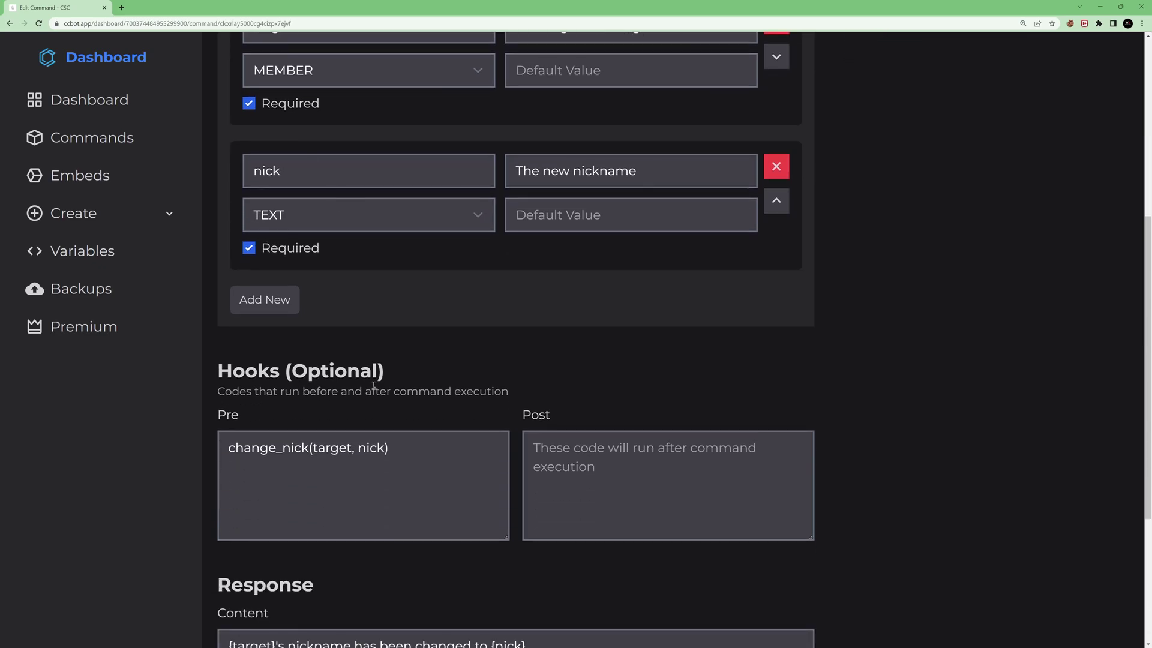
{"action": "double_click", "coordinate": [324, 449]}
{"action": "left_click_drag", "start_coordinate": [358, 449], "coordinate": [376, 449]}
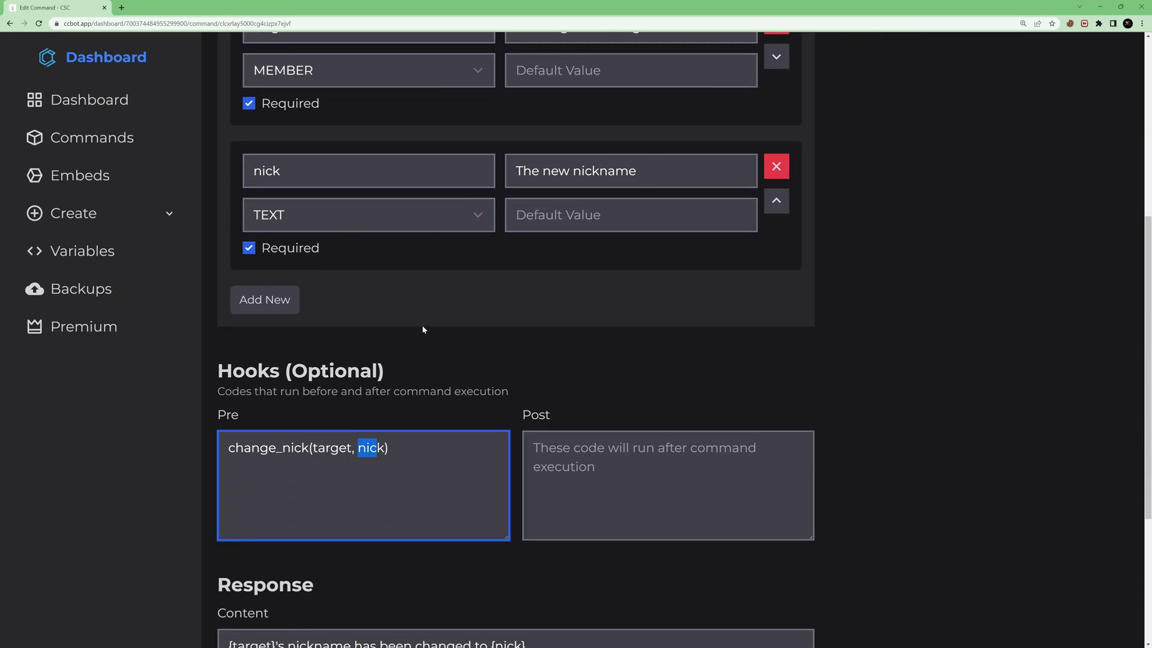
{"action": "scroll", "coordinate": [422, 329], "scroll_direction": "down", "scroll_amount": 3}
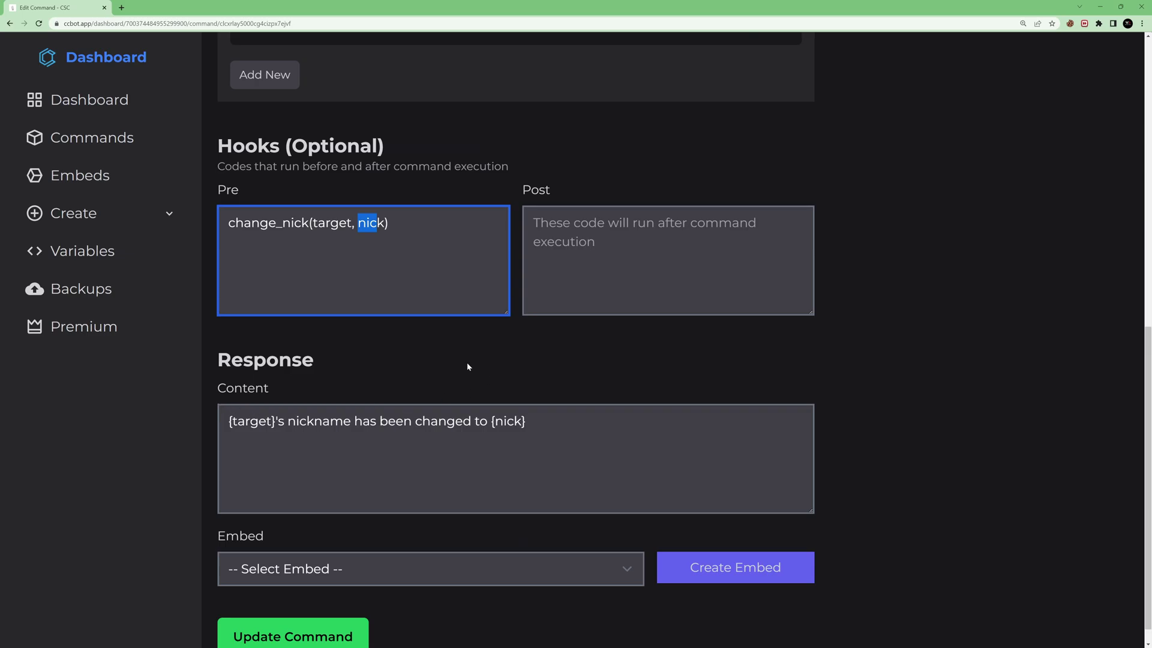
{"action": "scroll", "coordinate": [468, 366], "scroll_direction": "up", "scroll_amount": 5}
{"action": "scroll", "coordinate": [647, 342], "scroll_direction": "up", "scroll_amount": 1}
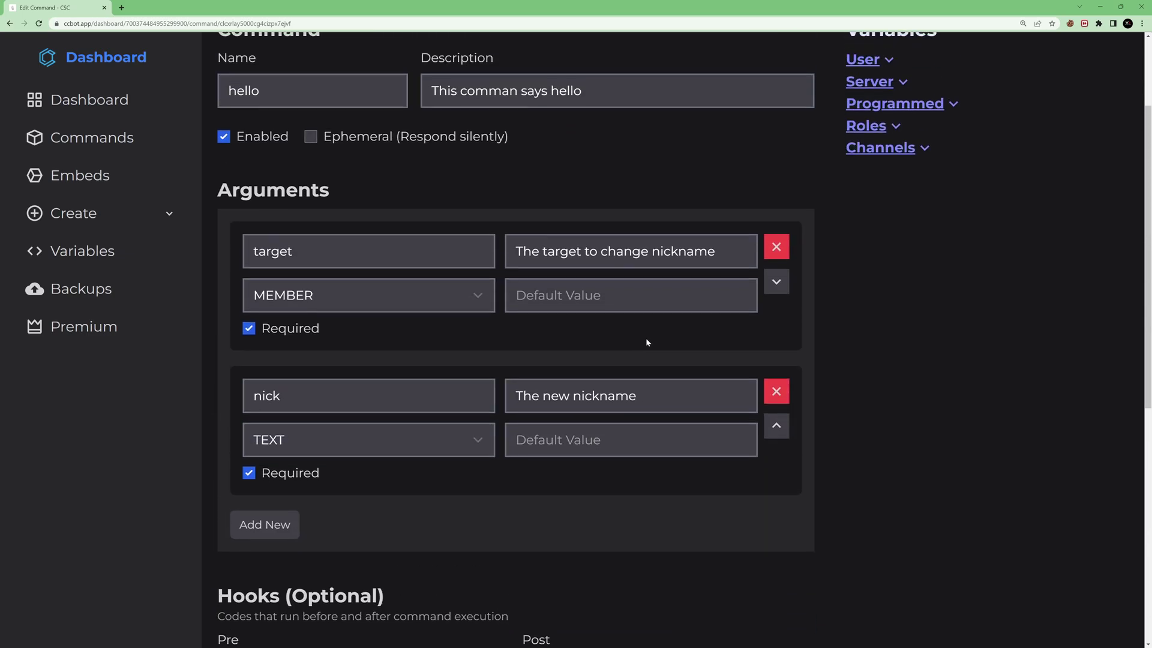
{"action": "scroll", "coordinate": [646, 342], "scroll_direction": "up", "scroll_amount": 2}
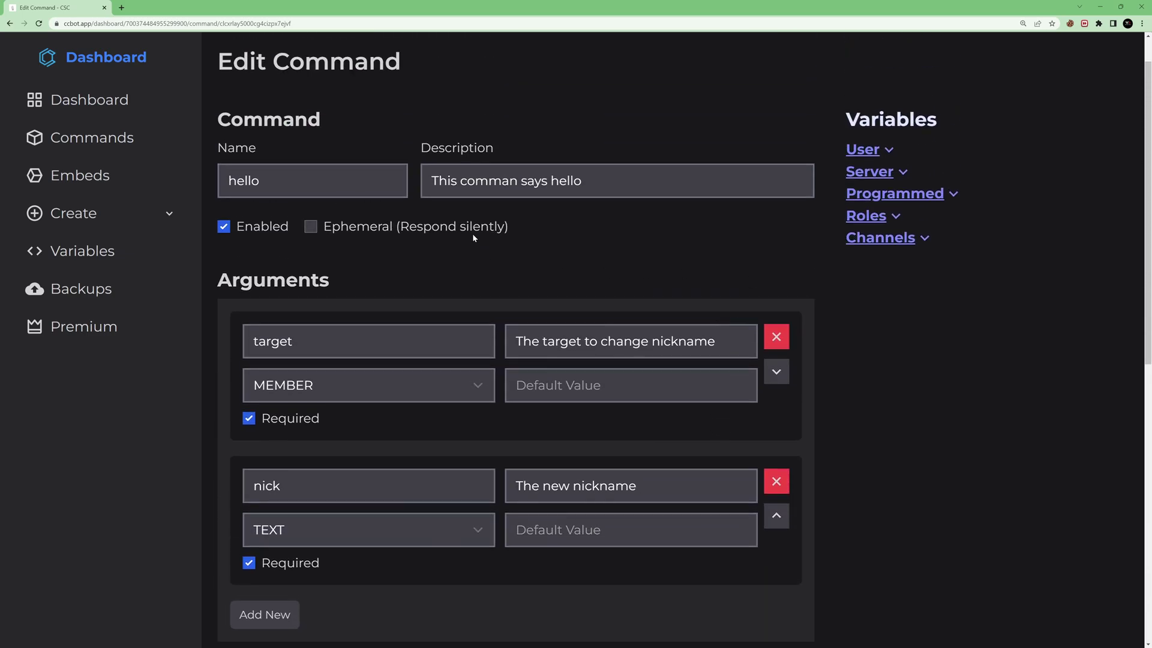